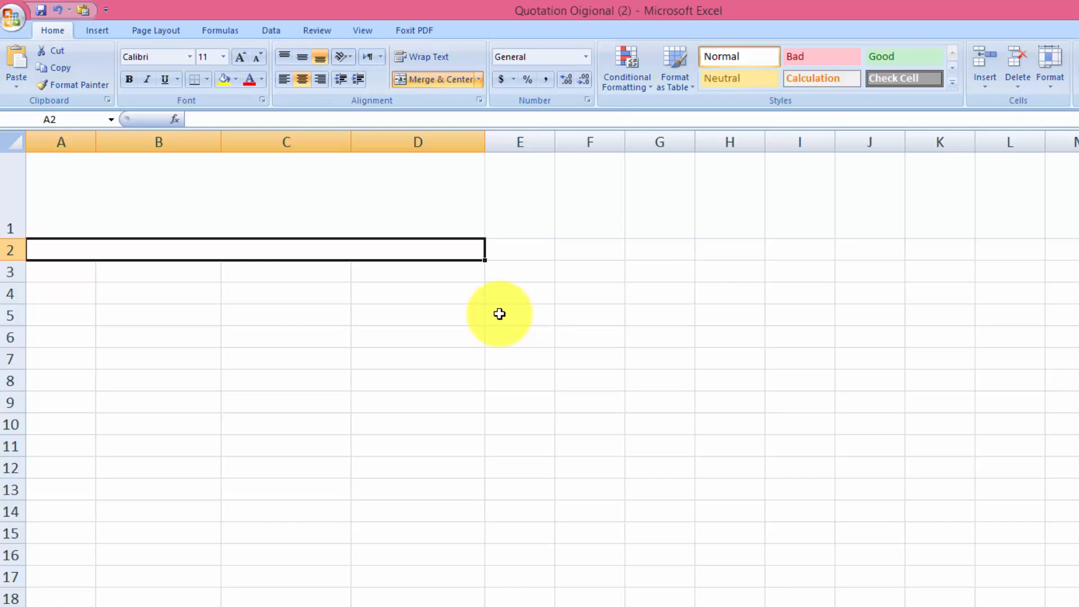
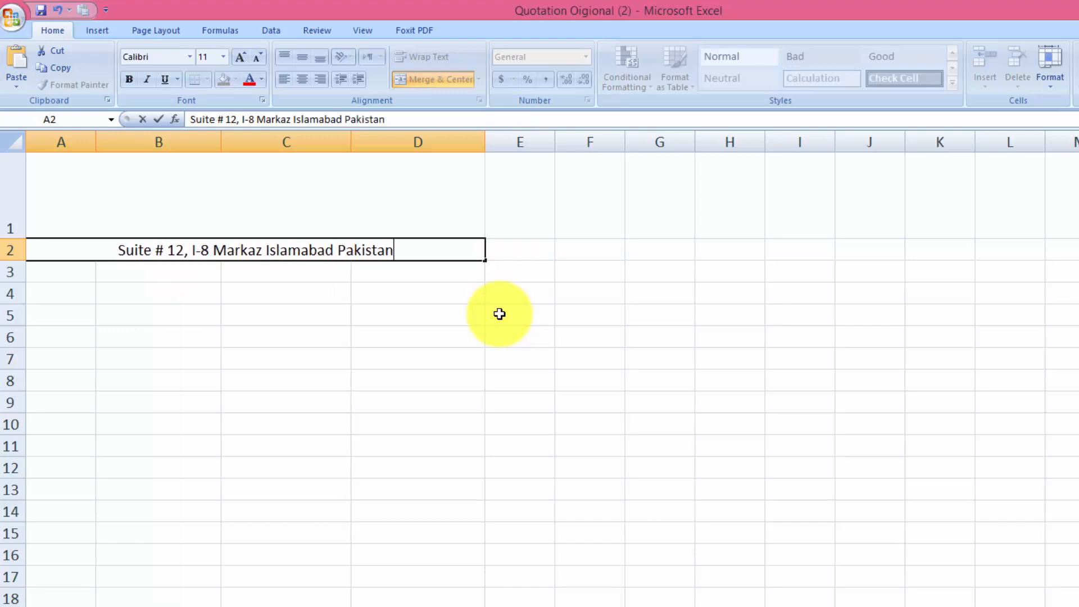
Merge A3:D3 and enter the company e-mail and contact phone numbers as one centred line
key(Return)
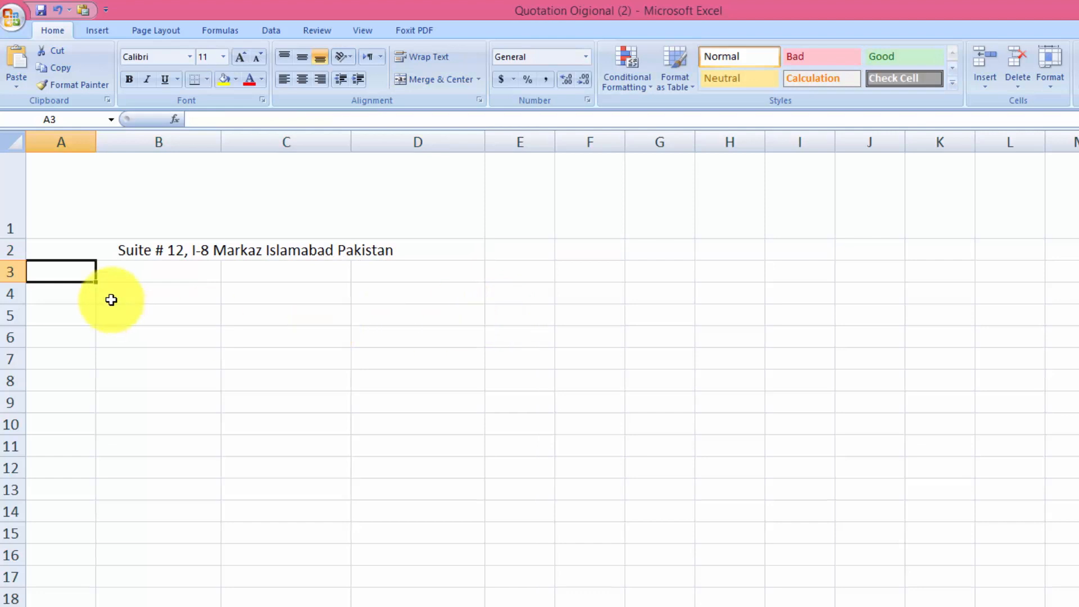
drag(73, 270, 392, 272)
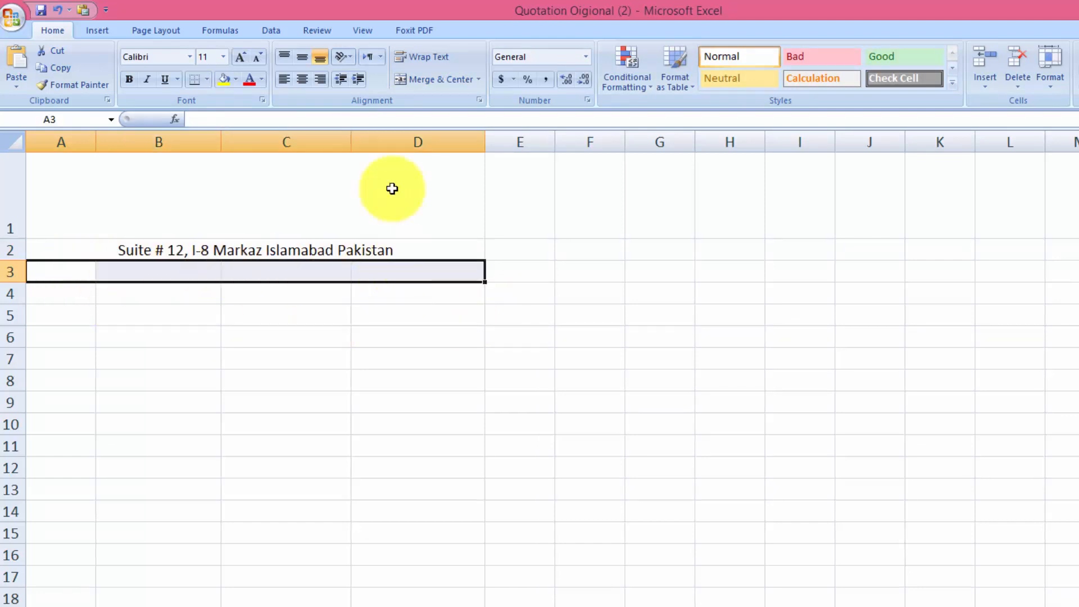
click(406, 82)
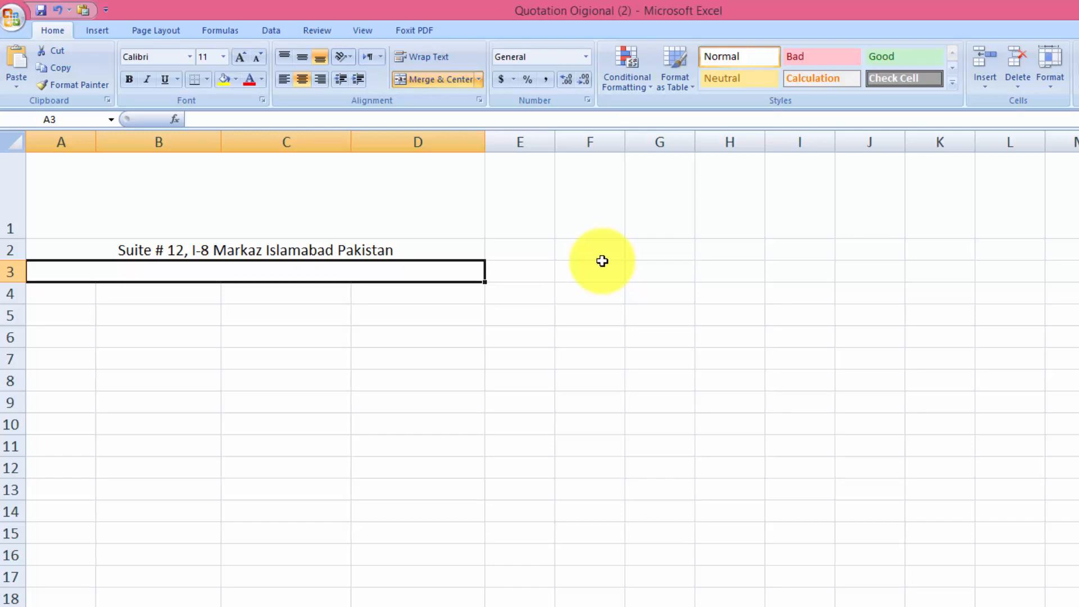
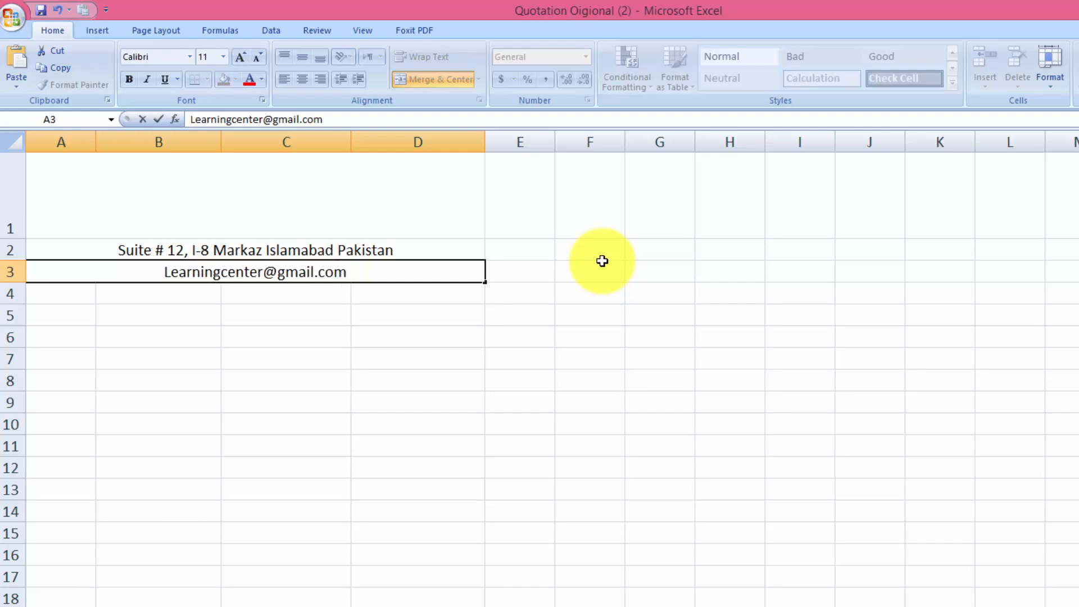
text(,)
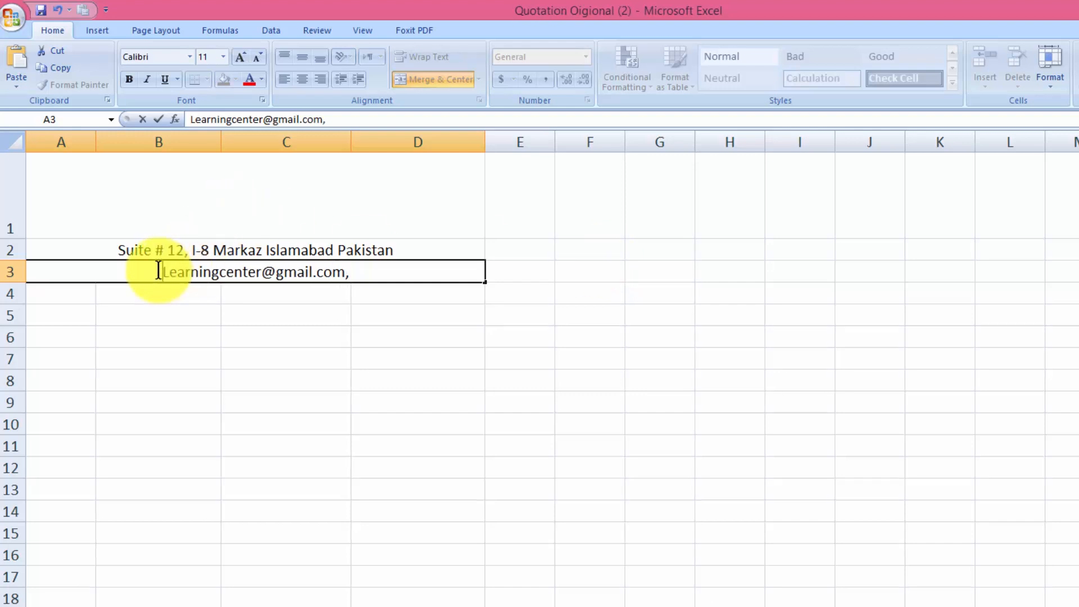
text(Contact)
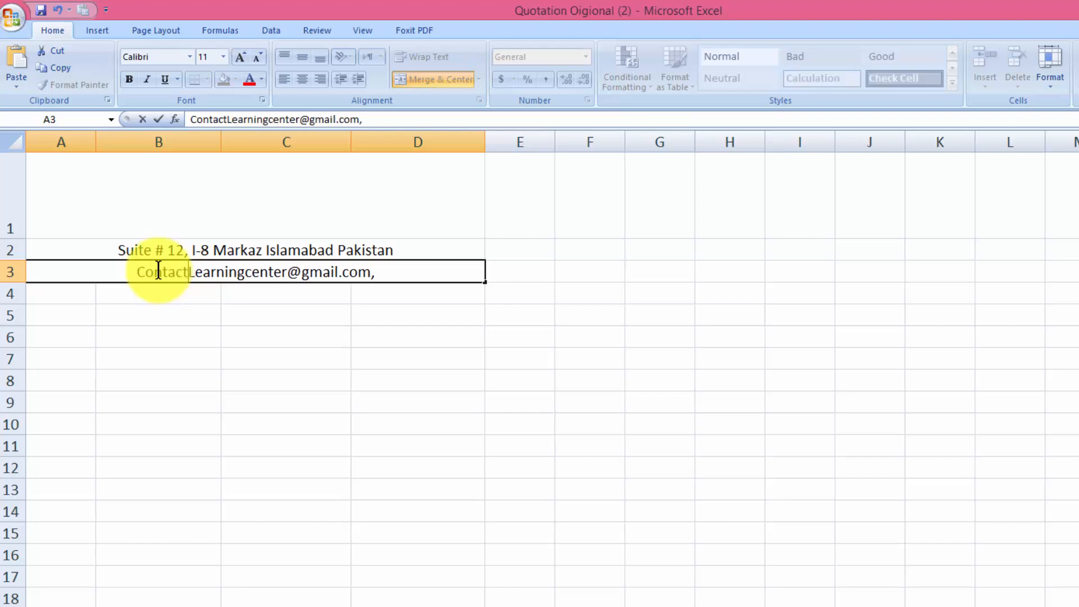
text(:)
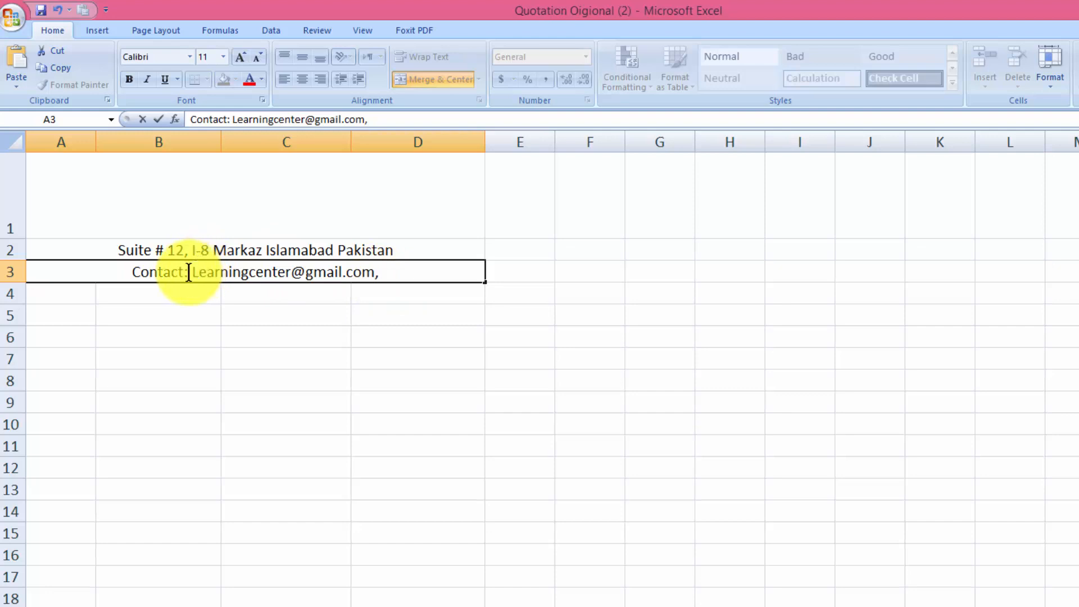
drag(189, 275, 124, 272)
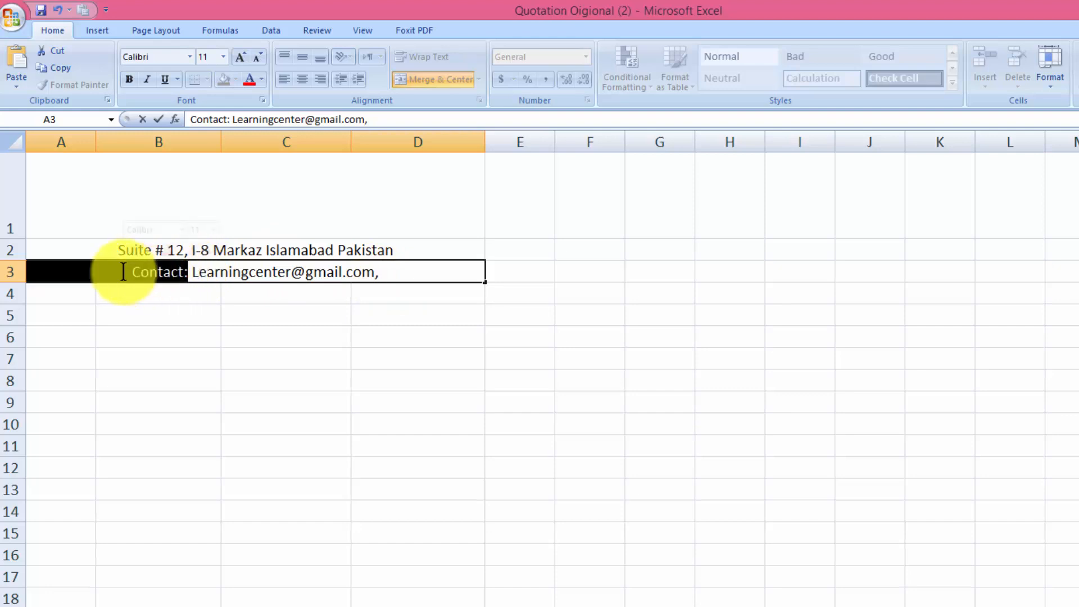
key(Delete)
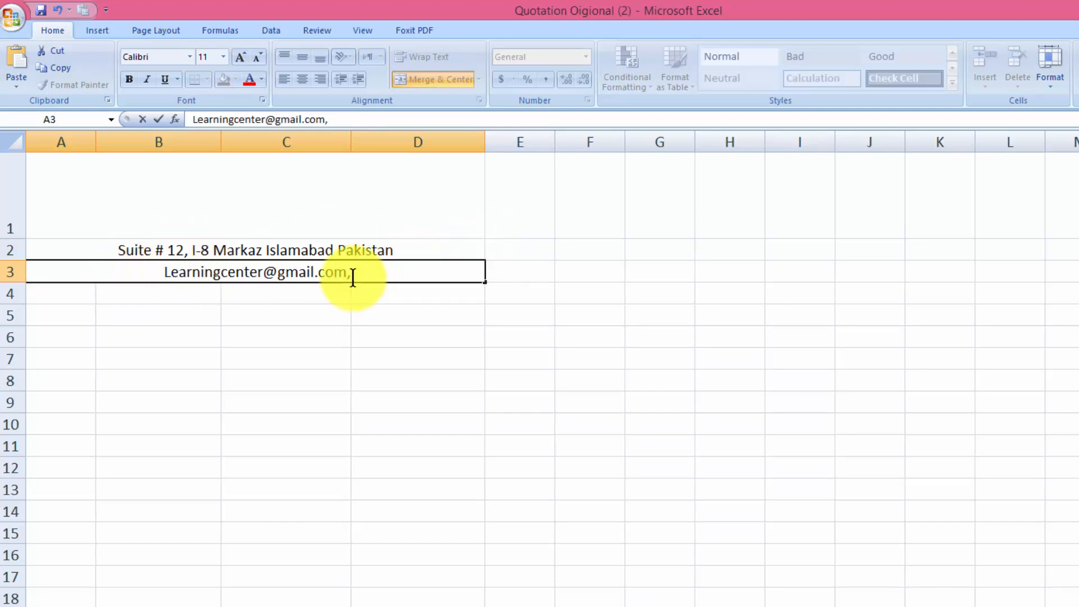
text(Co)
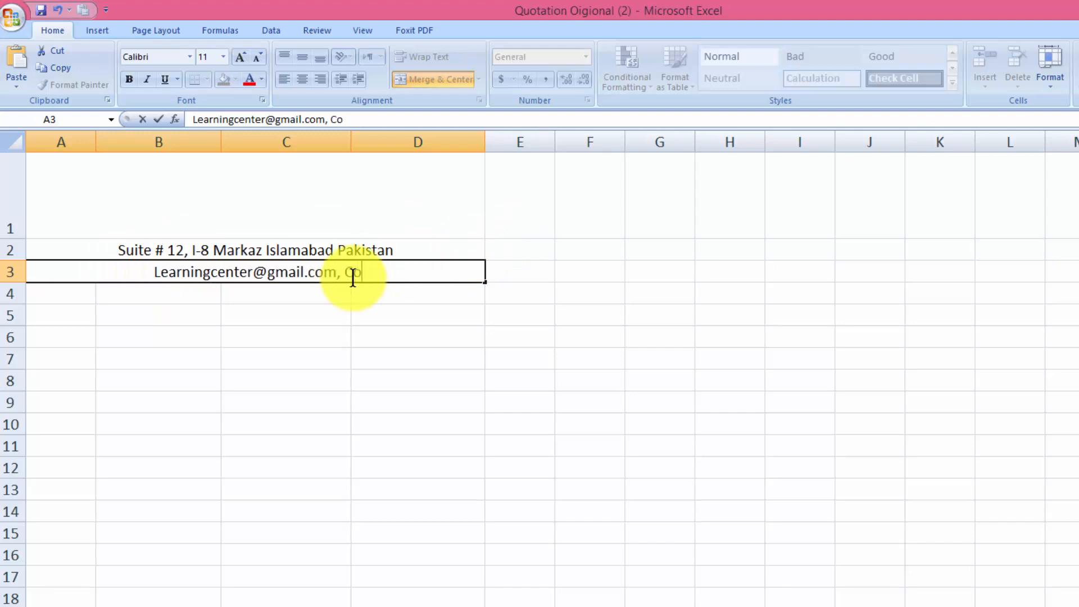
text(ntact : )
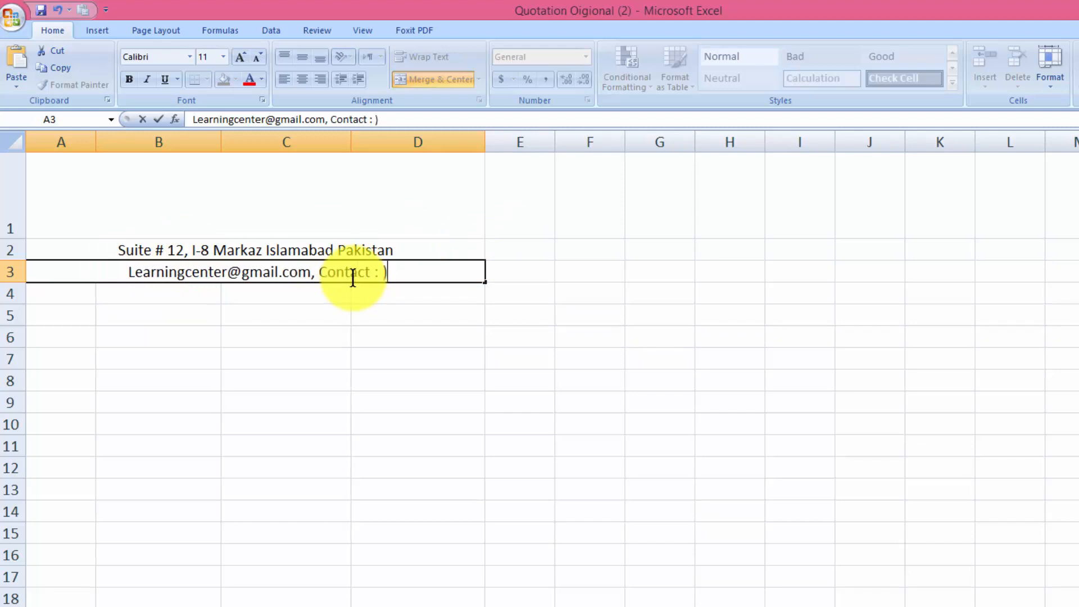
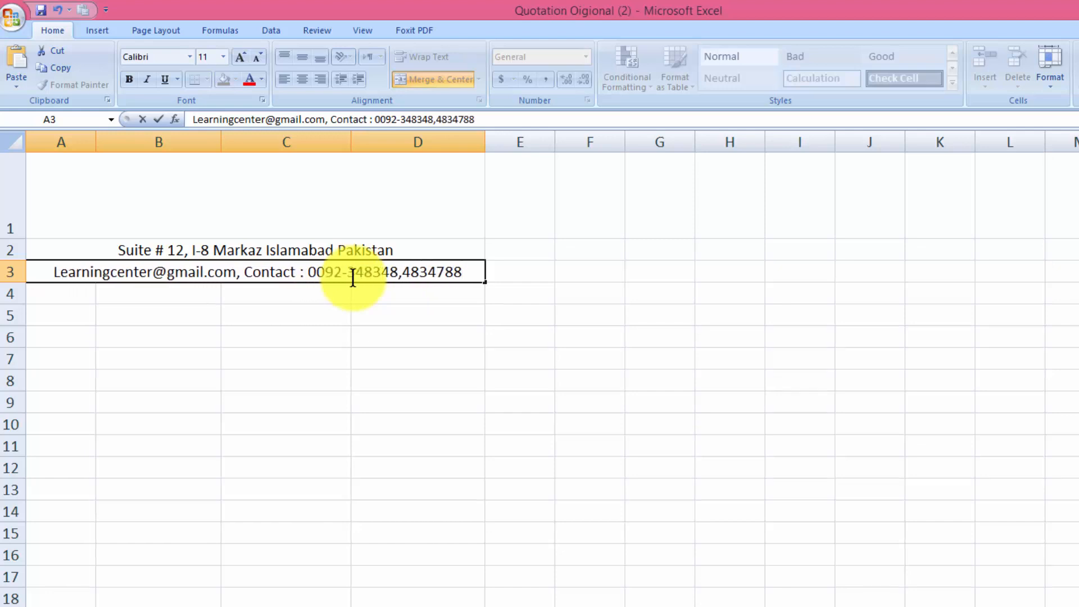
click(580, 391)
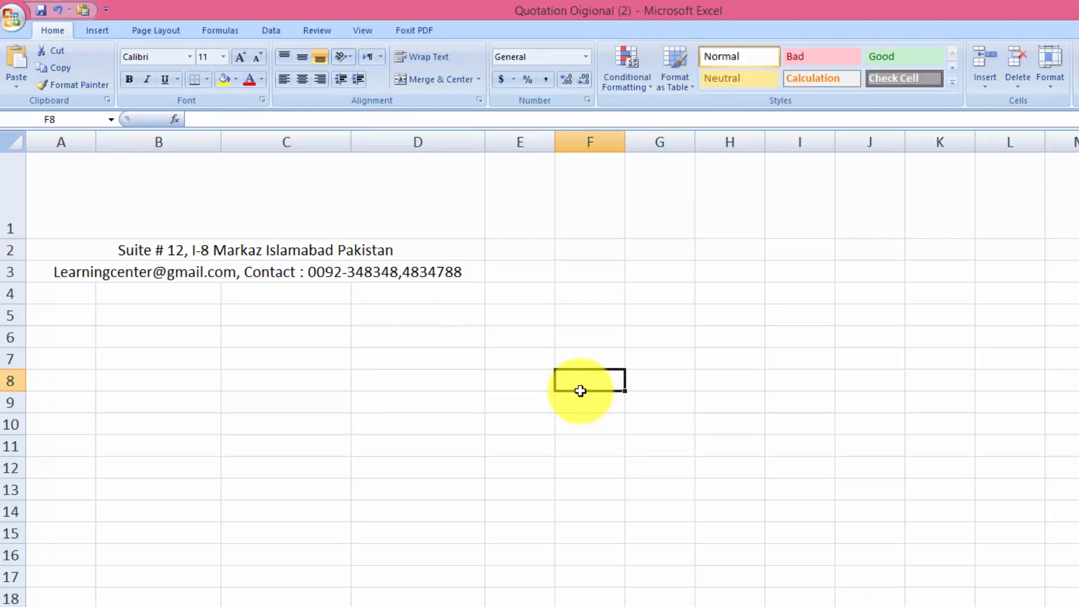
Select the top merged row and start inserting a picture from the Desktop folder
click(358, 210)
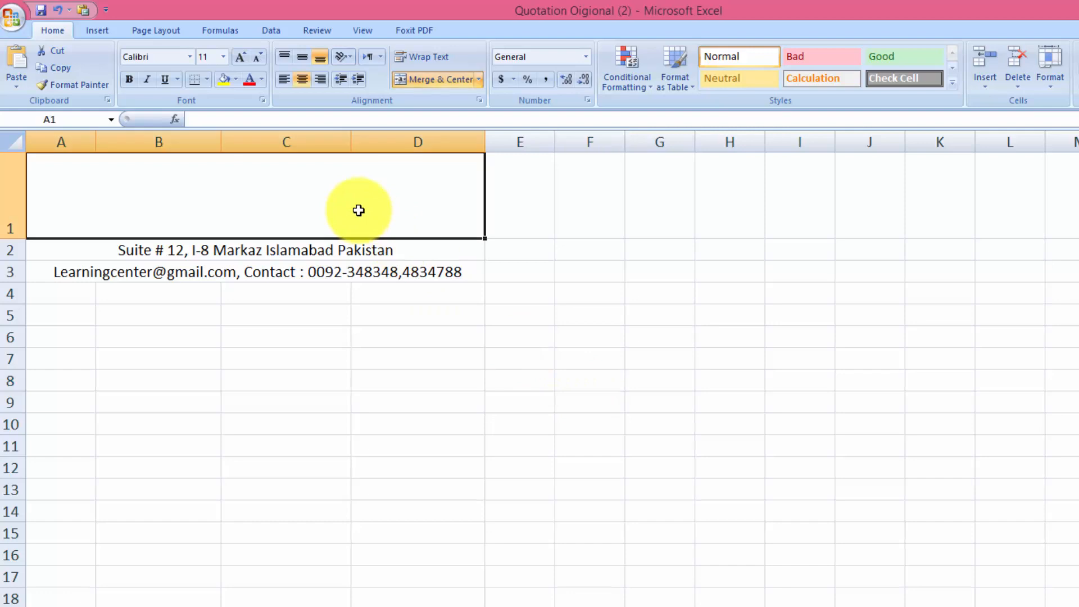
click(98, 31)
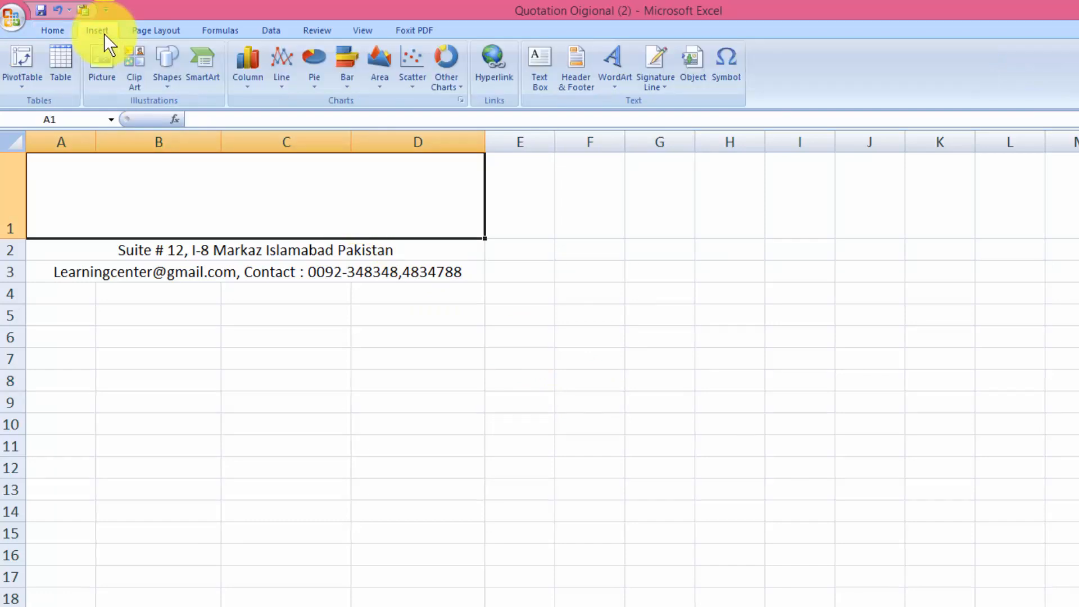
click(99, 63)
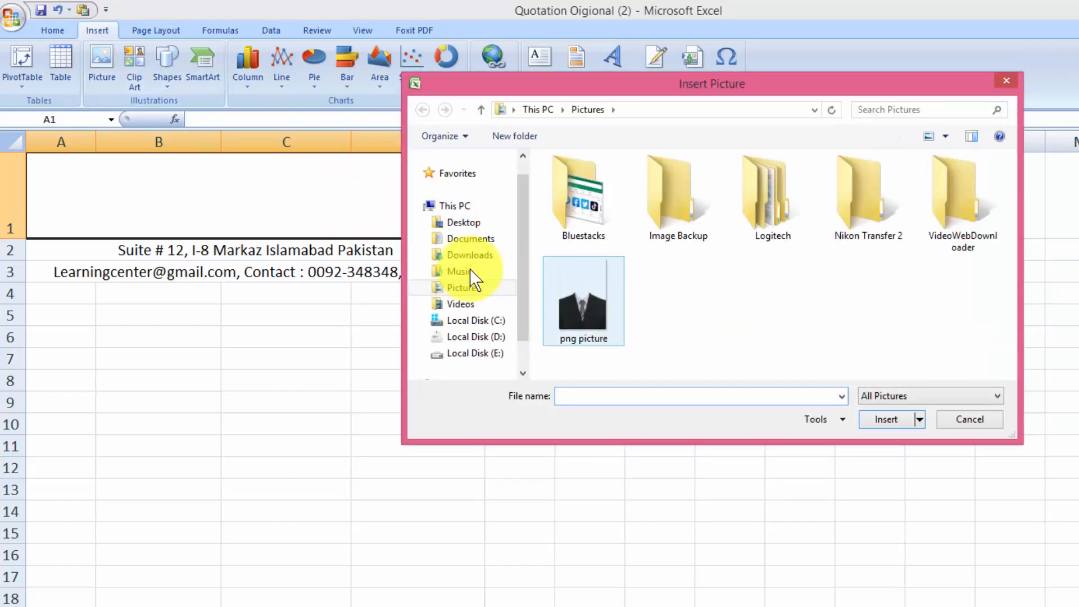
click(450, 222)
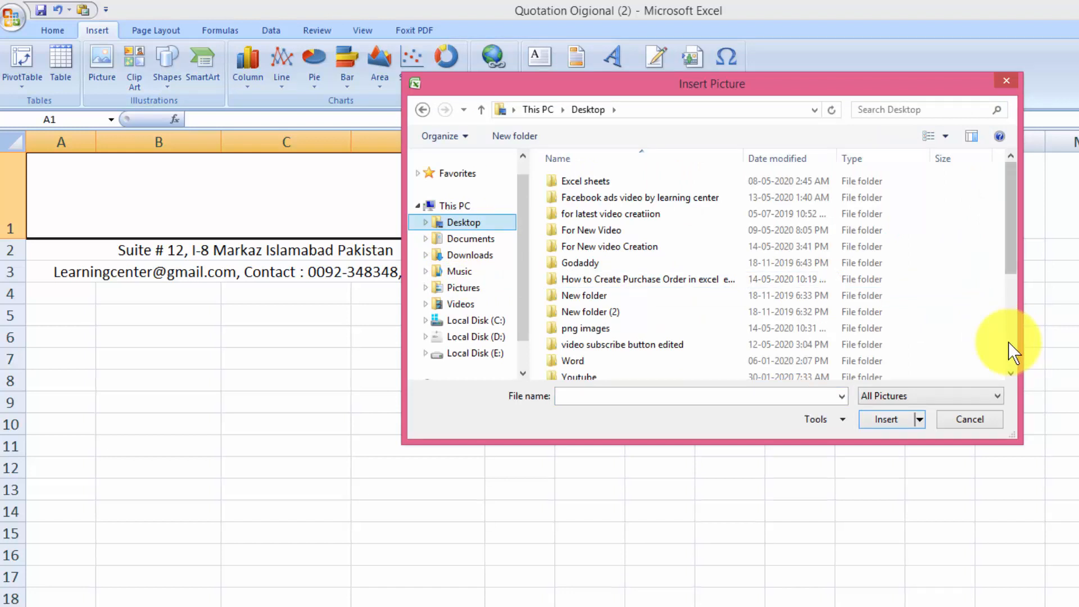
scroll(1009, 342, down, 4)
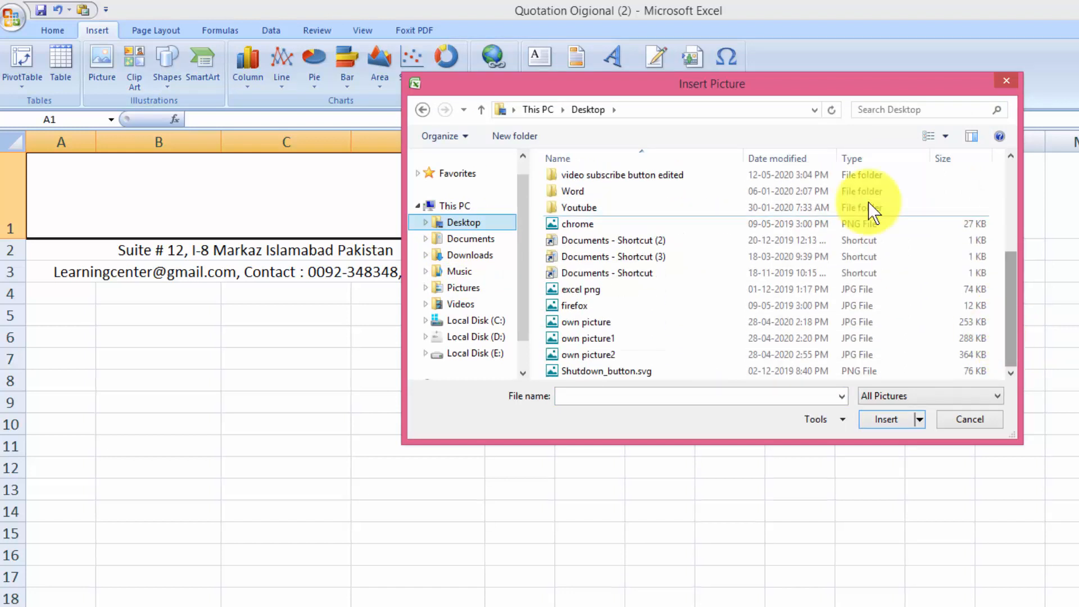
scroll(1013, 184, up, 4)
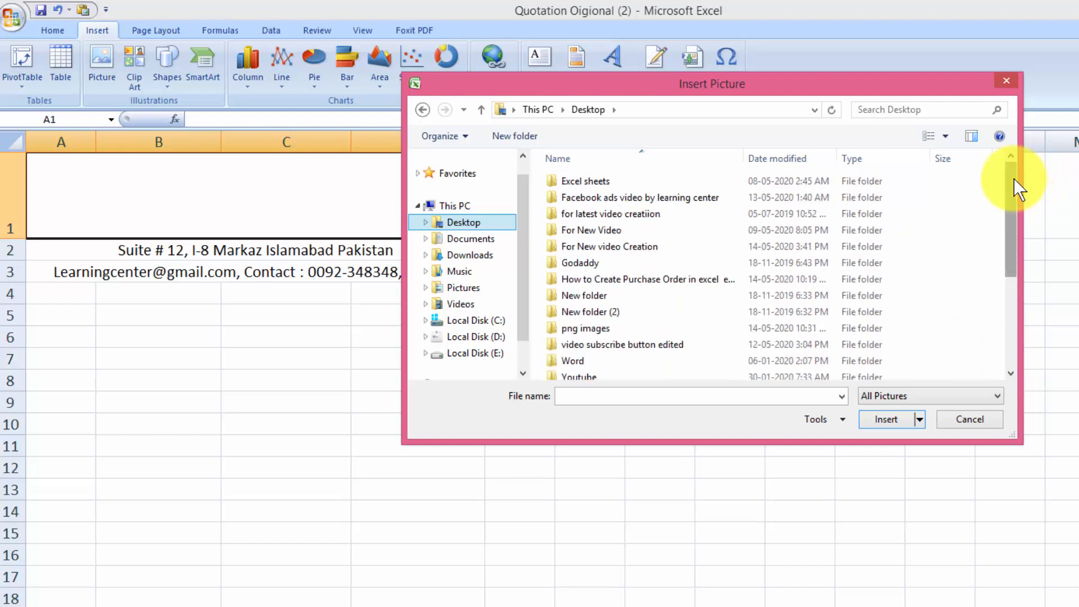
Insert the 'learning center logo' image from the png images folder
click(643, 332)
double_click(642, 333)
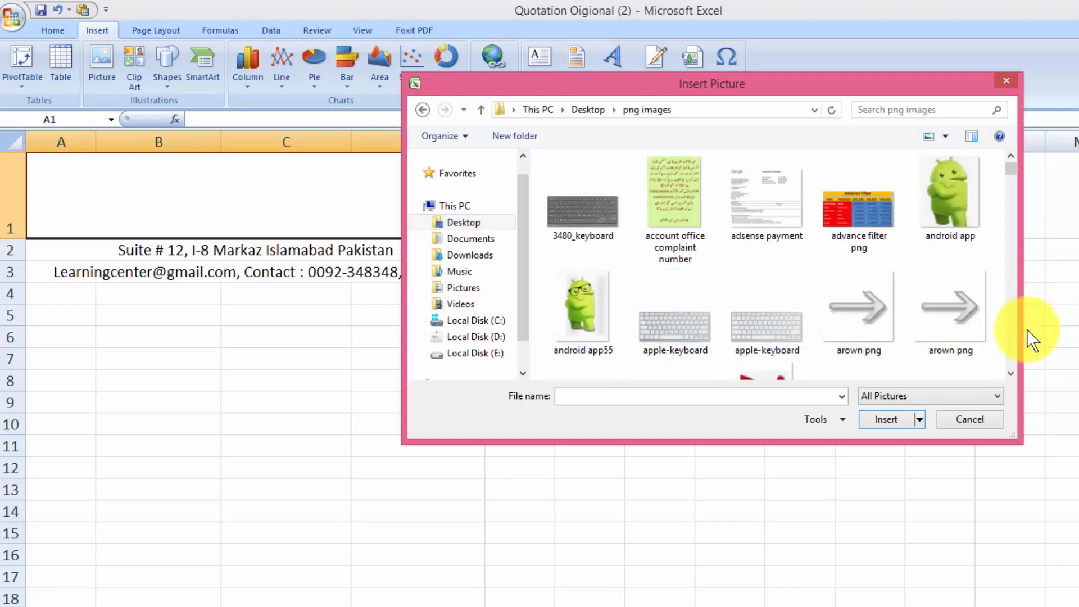
scroll(1017, 335, down, 10)
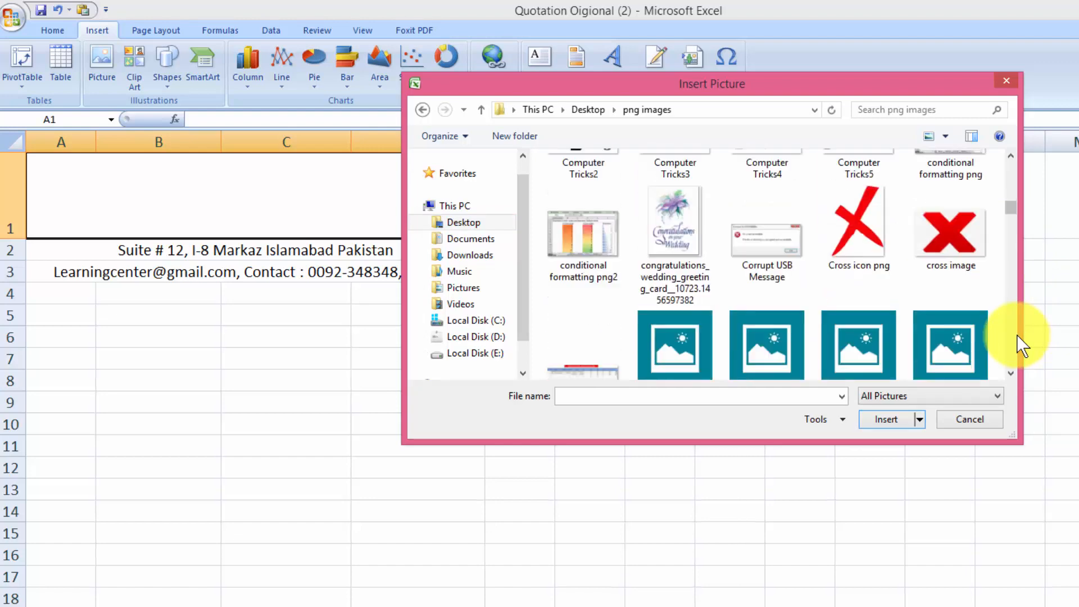
scroll(1017, 335, down, 10)
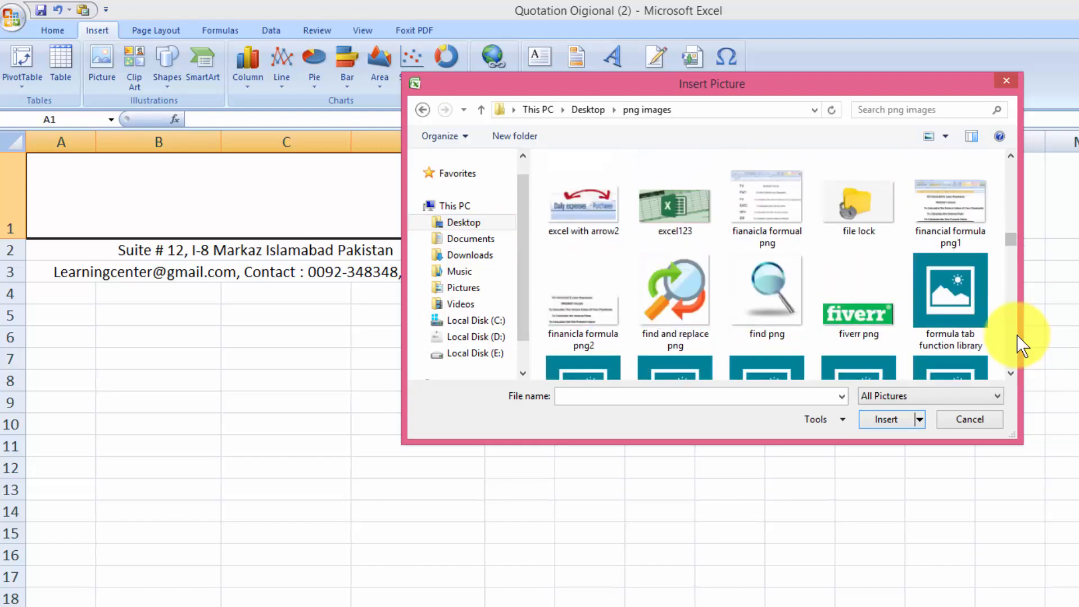
scroll(1017, 335, down, 10)
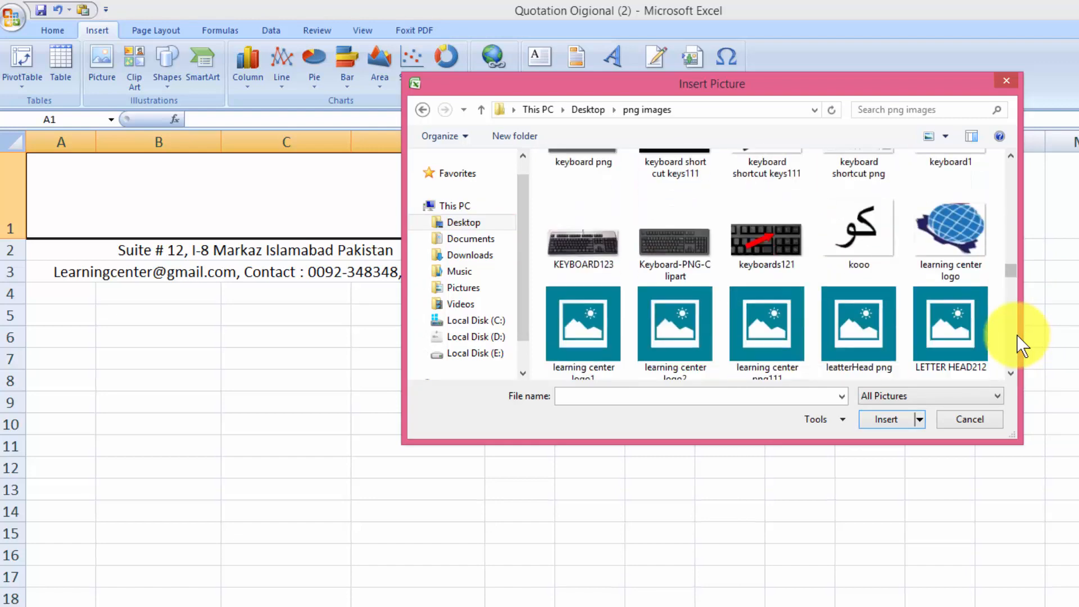
scroll(1006, 250, up, 3)
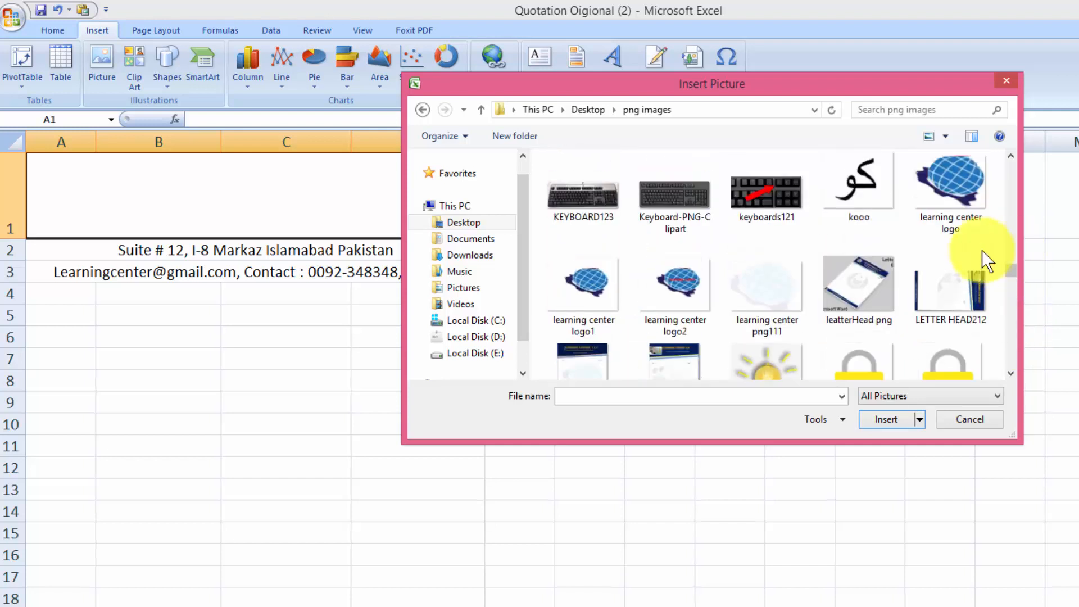
click(603, 288)
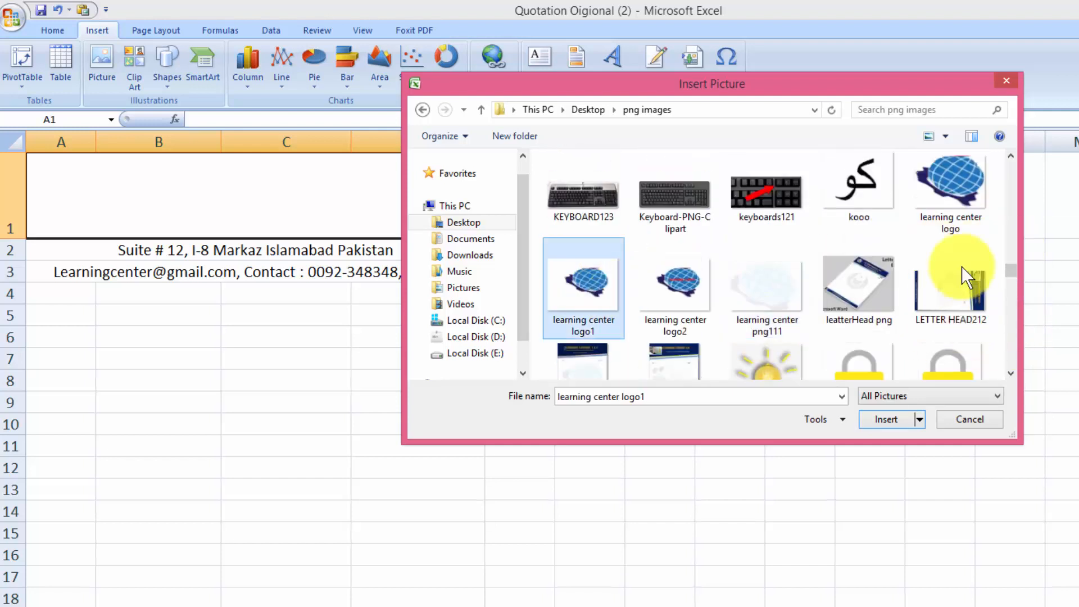
click(945, 195)
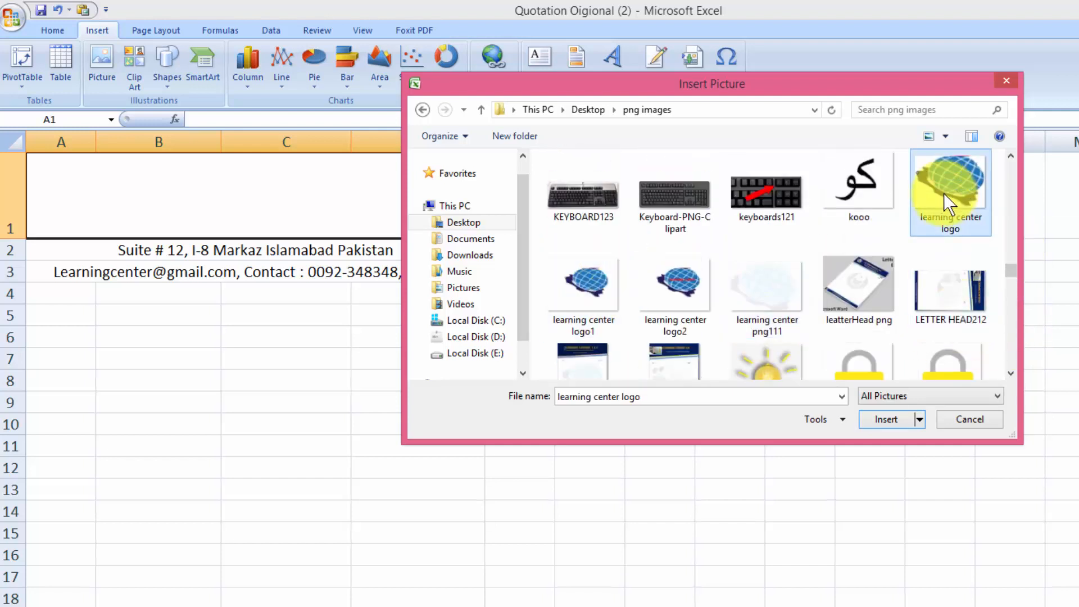
click(890, 424)
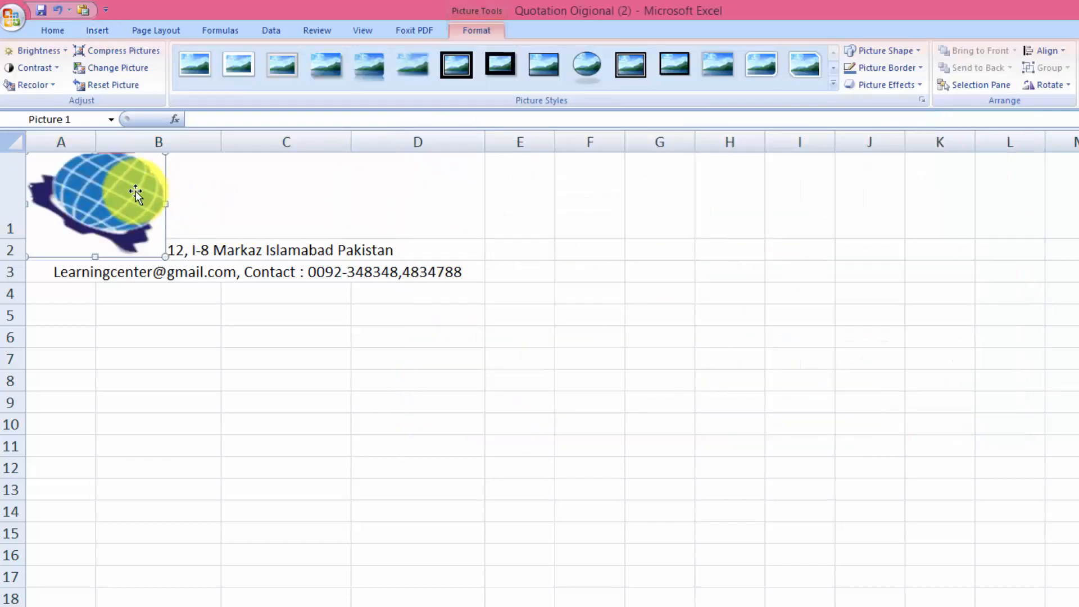
Move the logo over columns B–C and resize it to fit inside row 1
drag(136, 191, 241, 191)
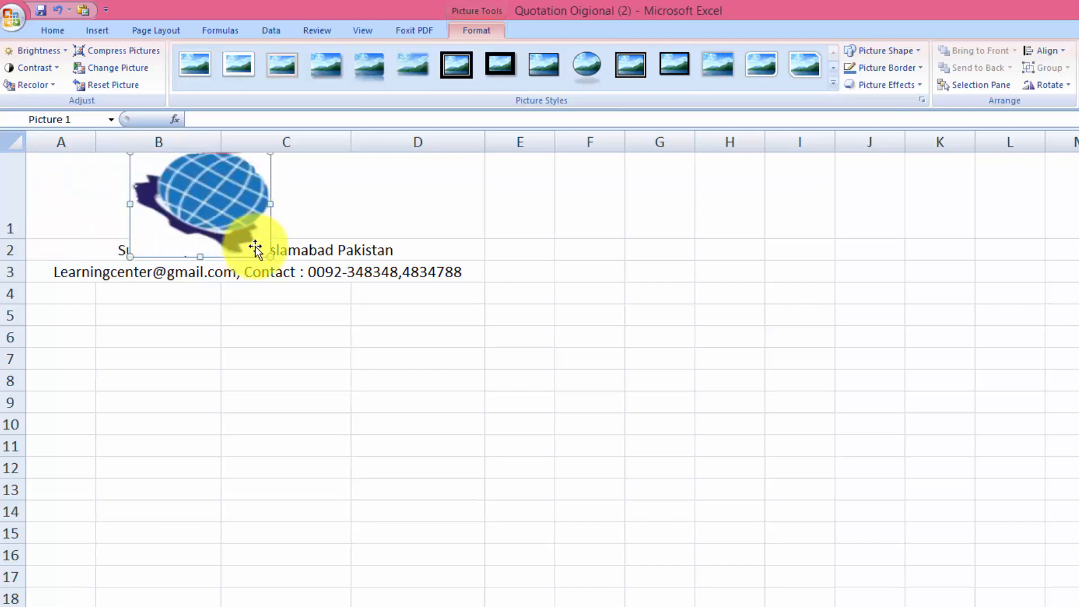
drag(270, 255, 243, 199)
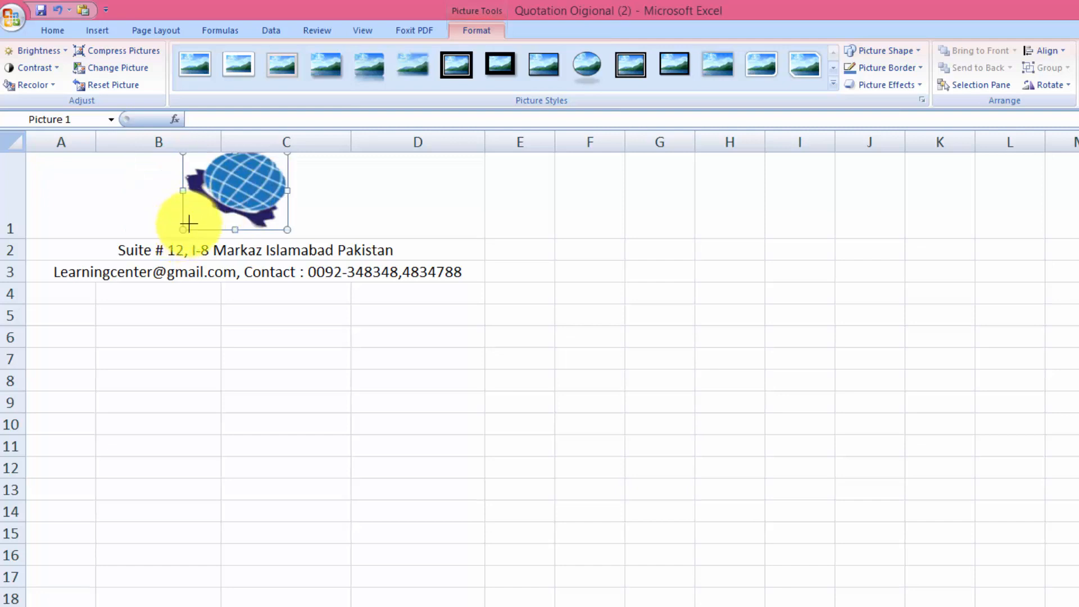
drag(189, 224, 200, 217)
drag(260, 184, 260, 206)
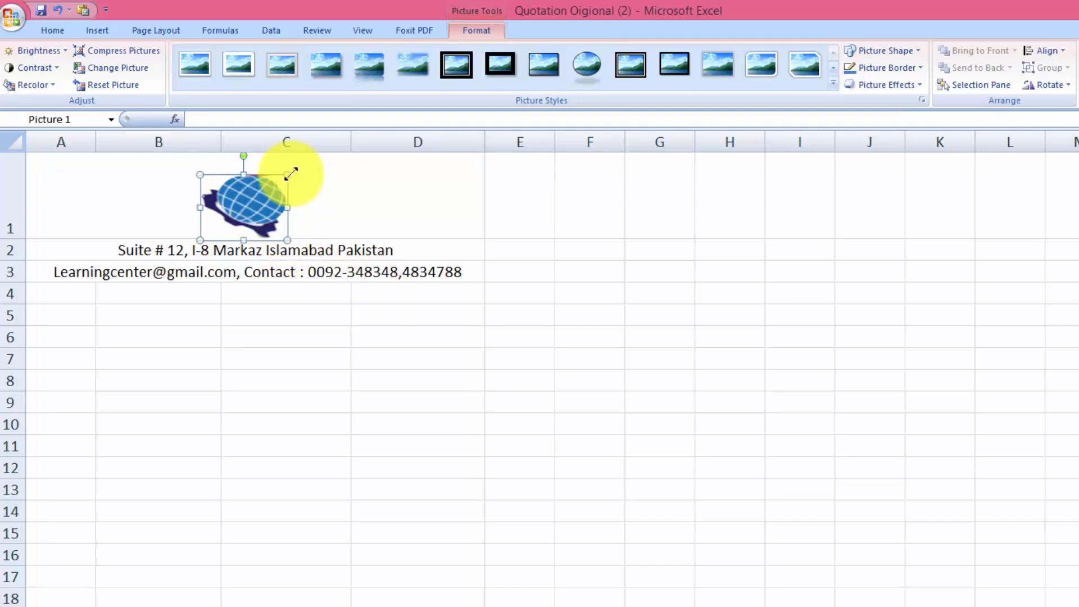
drag(291, 174, 308, 162)
click(630, 400)
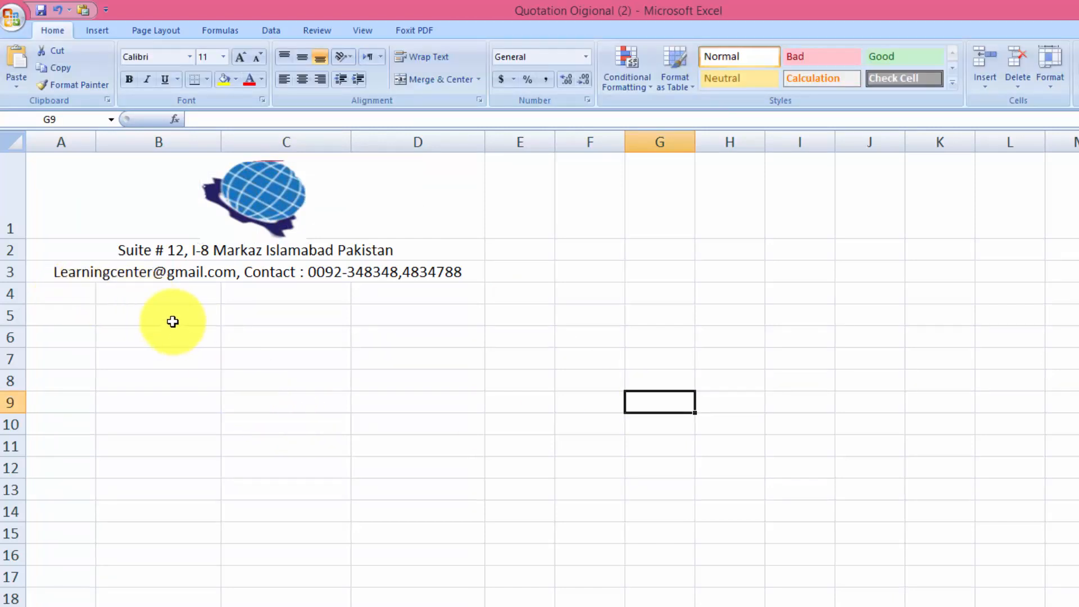
Select cells B5:C5 for the title
drag(172, 319, 238, 317)
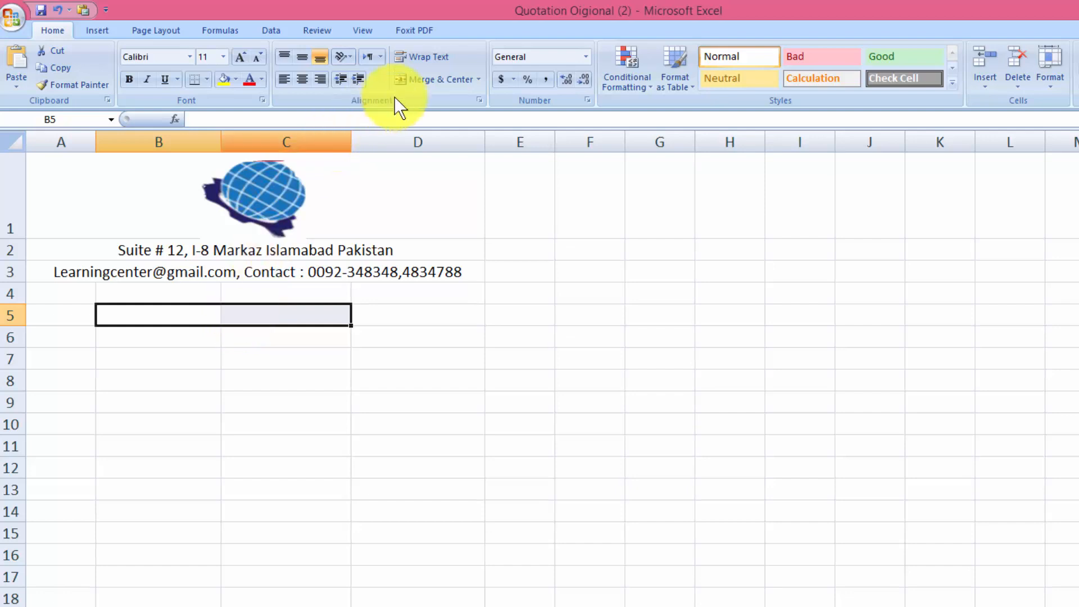
Merge and centre B5:C5 and type the title 'Quotation', correcting the typo
click(421, 79)
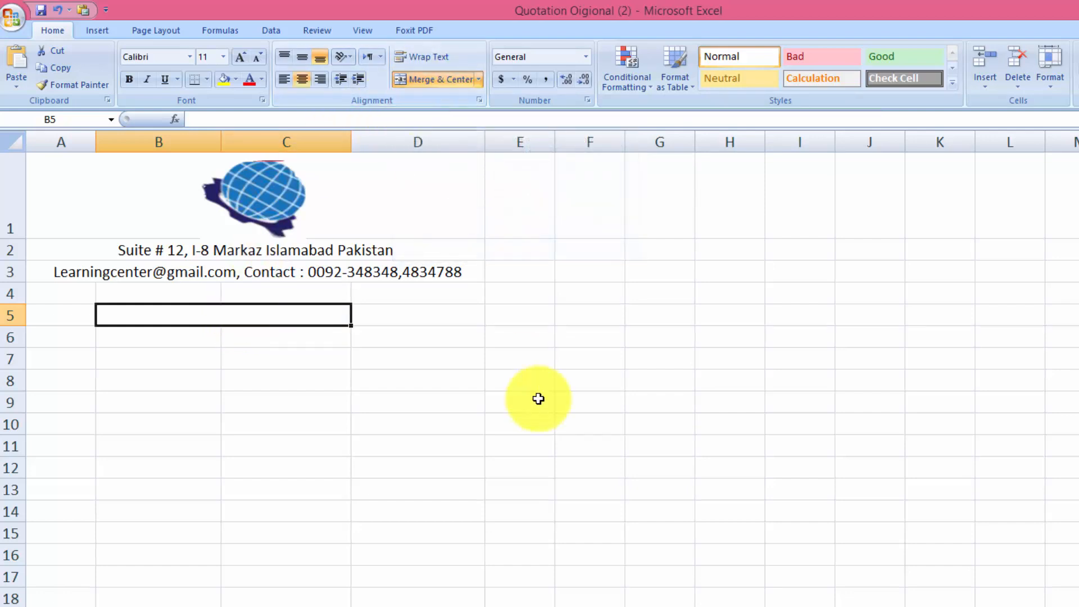
text(Q)
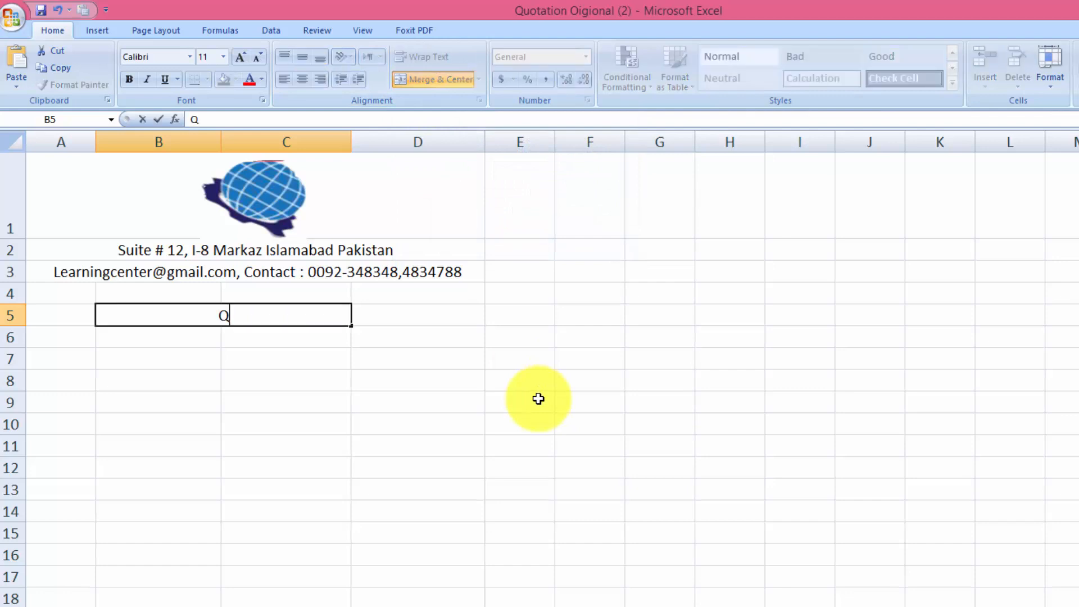
text(uotatoin)
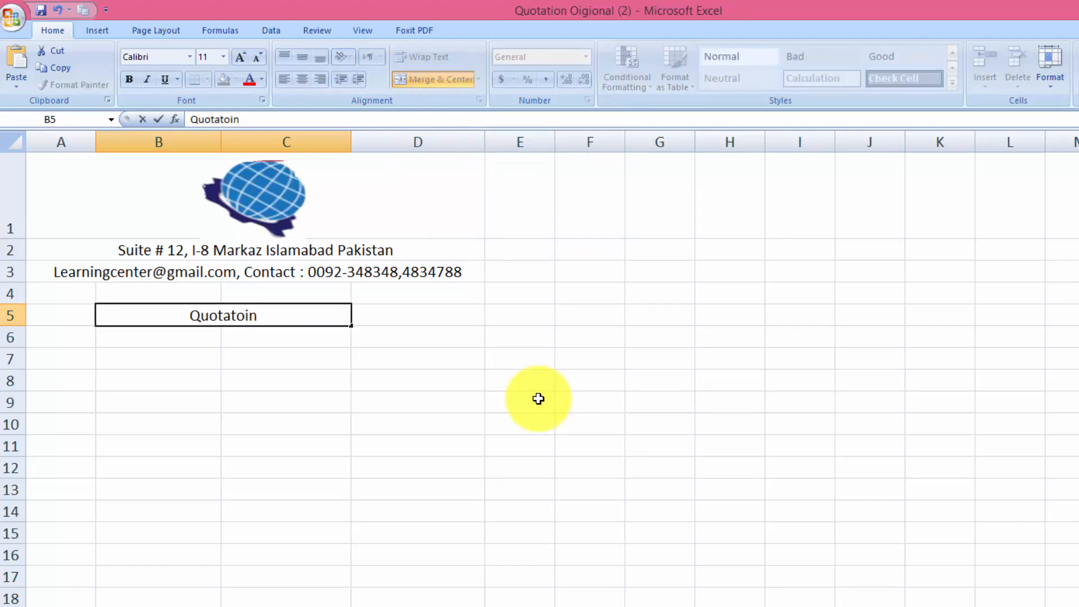
key(BackSpace)
key(BackSpace)
key(BackSpace)
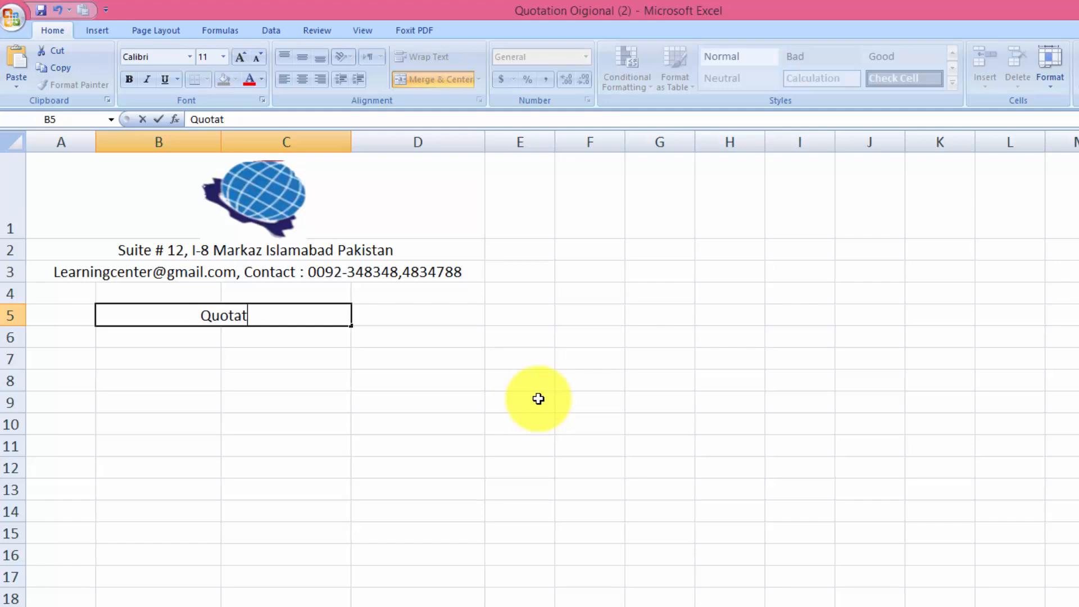
text(ion)
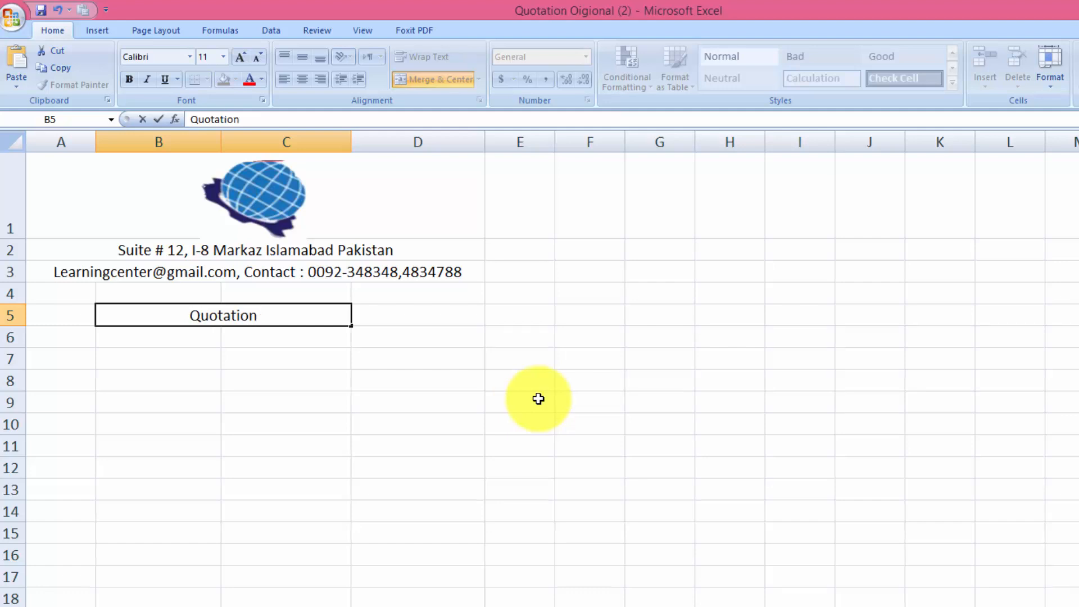
key(Tab)
click(240, 320)
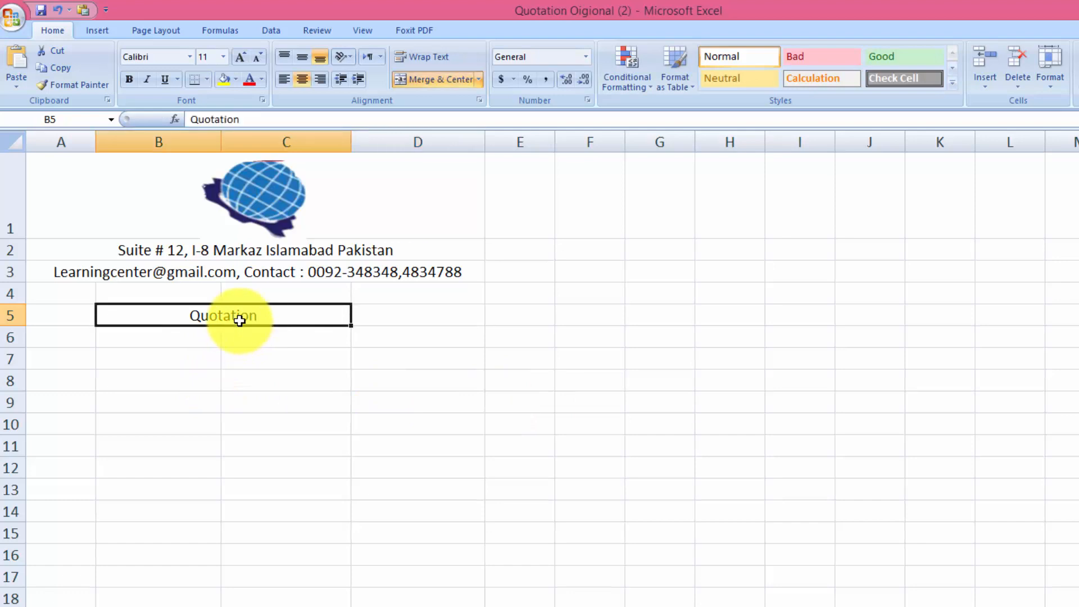
Increase the Quotation title's font size to 26
click(237, 53)
click(236, 52)
click(237, 53)
click(237, 52)
click(237, 53)
click(237, 53)
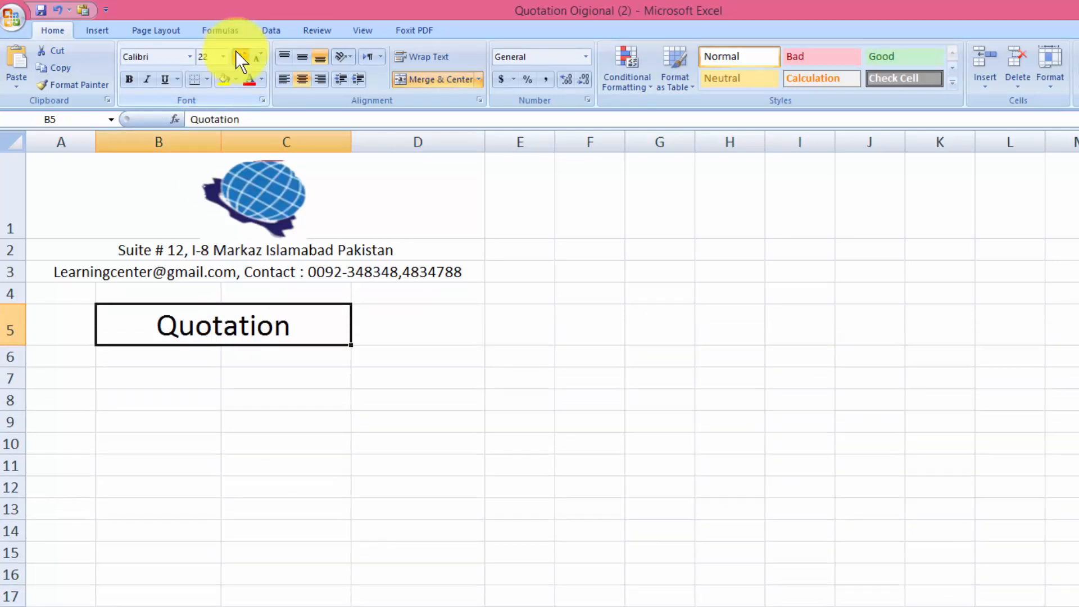
click(236, 53)
click(236, 52)
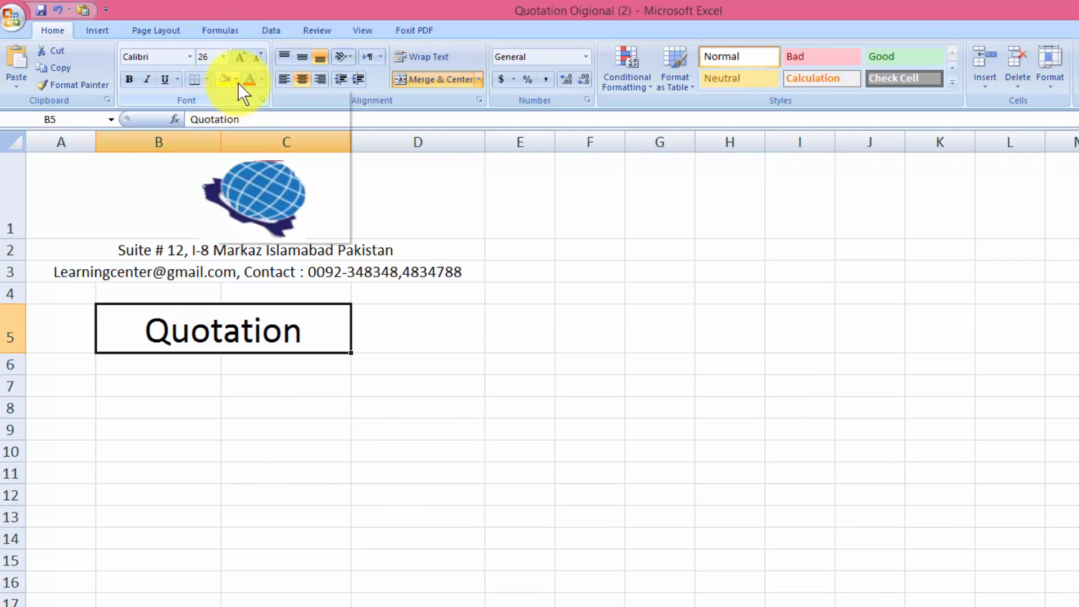
Give the title cell a purple fill with bold, underlined white text
click(237, 81)
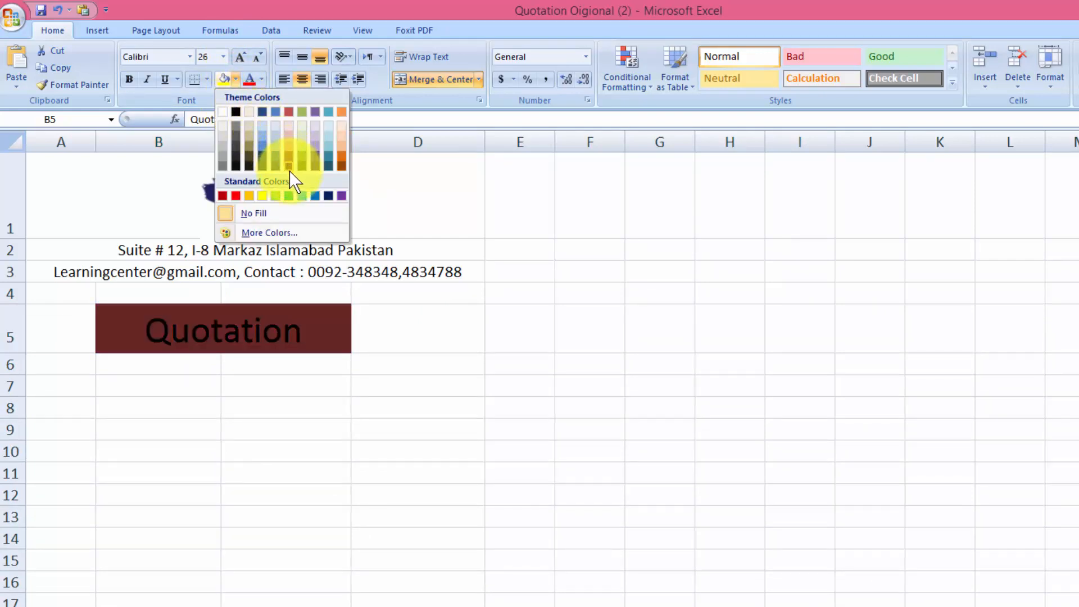
click(342, 196)
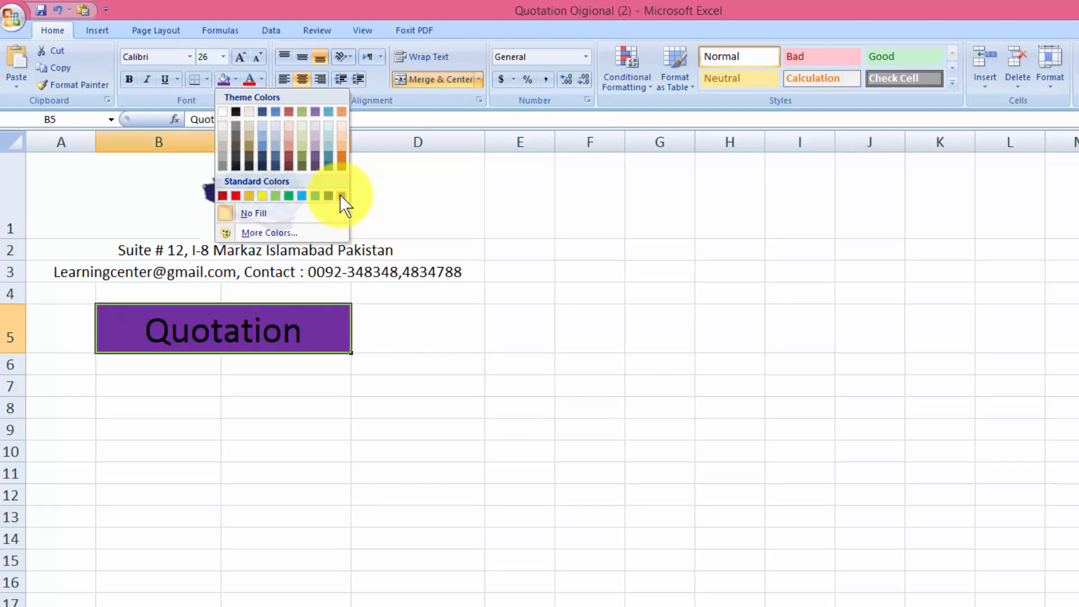
click(261, 80)
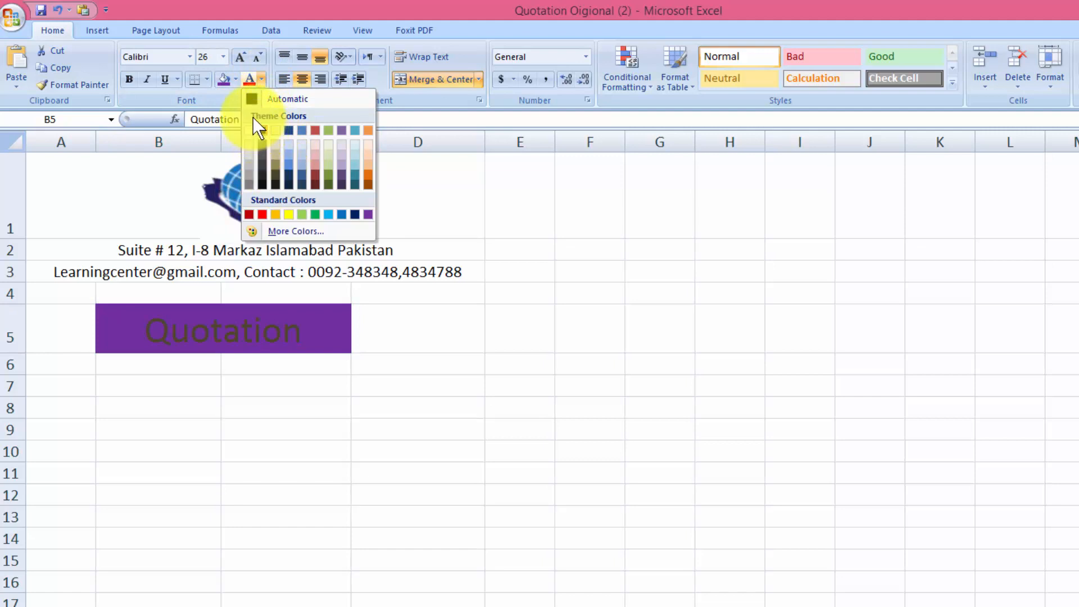
click(248, 130)
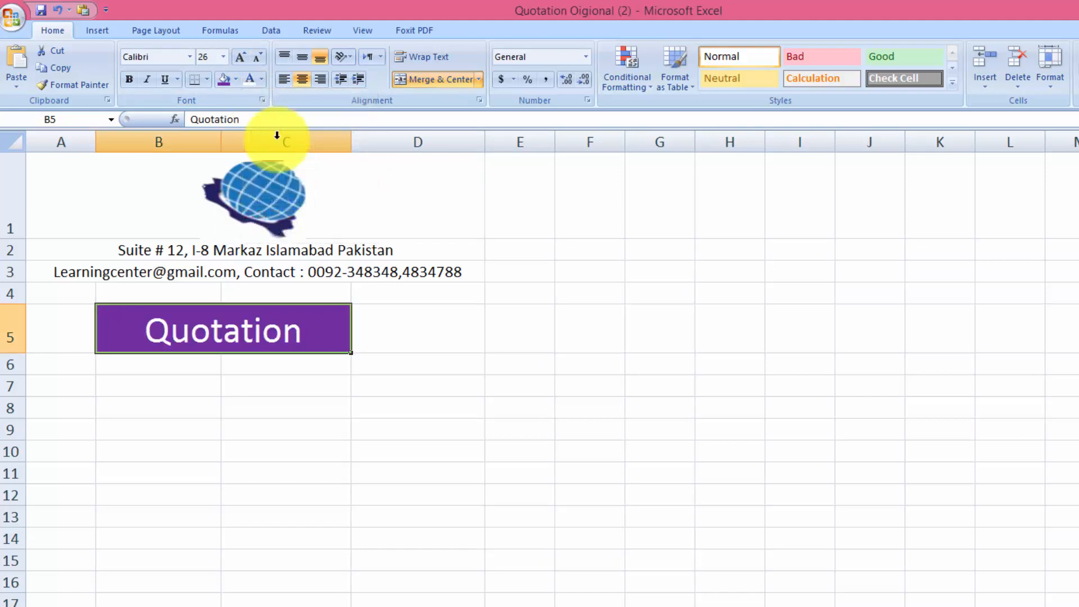
click(133, 82)
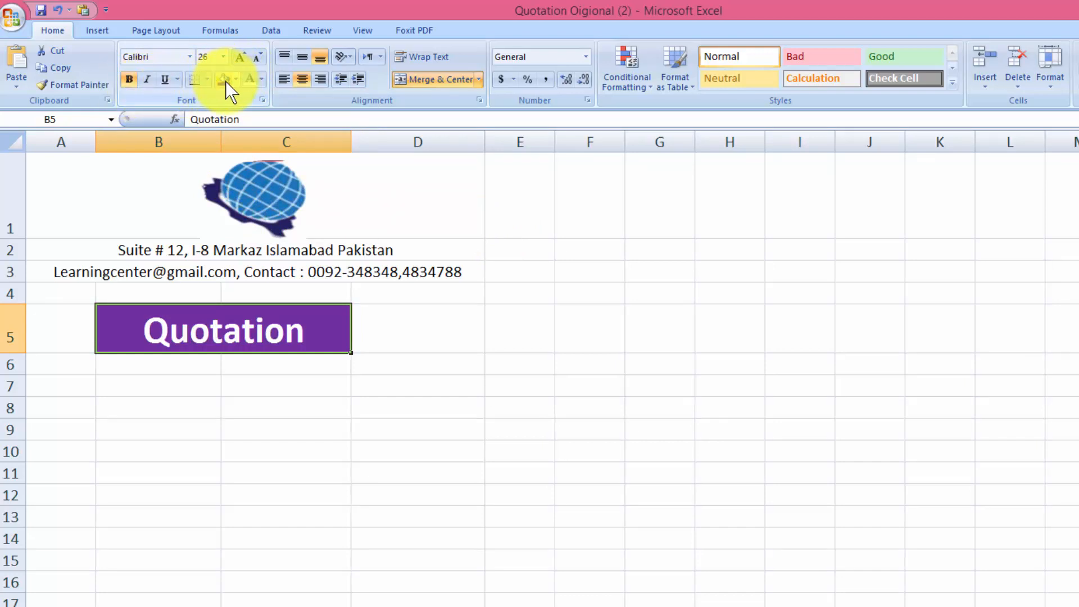
click(164, 80)
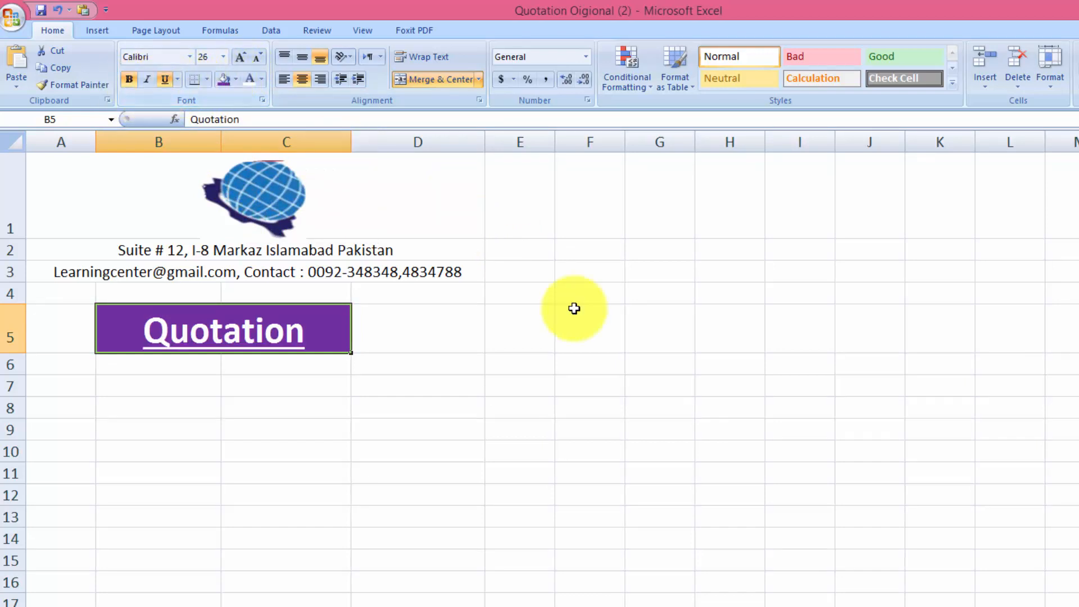
click(768, 406)
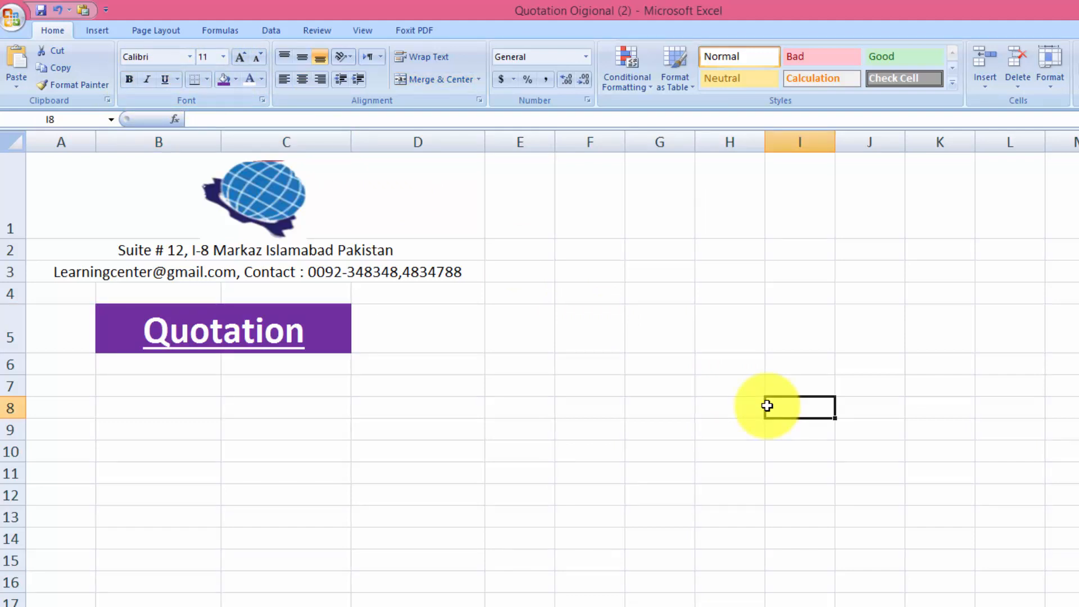
Centre the Quotation title horizontally and vertically in its banner
click(220, 339)
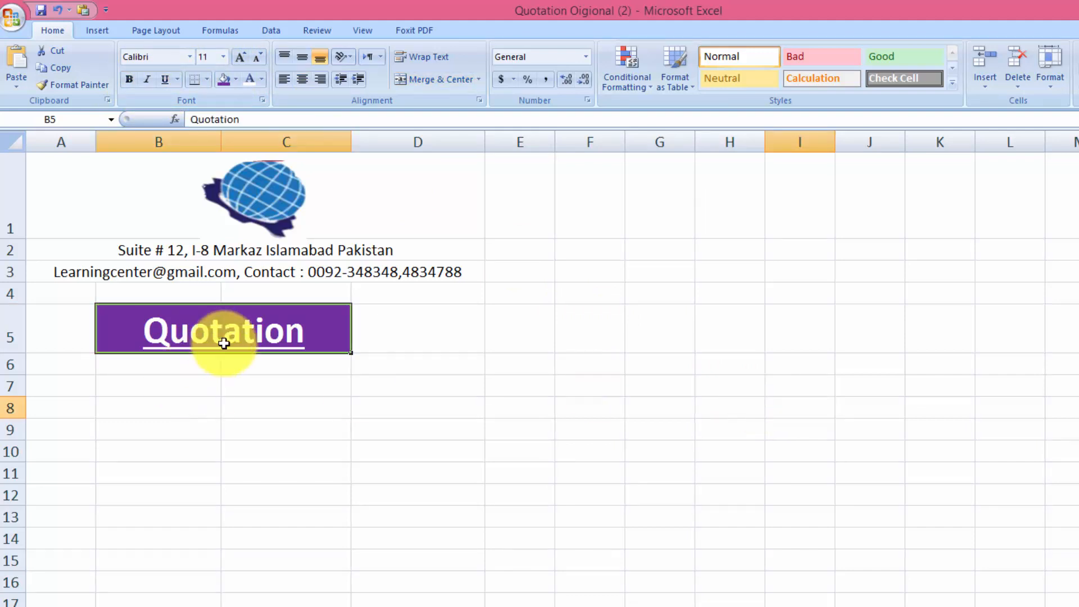
click(298, 60)
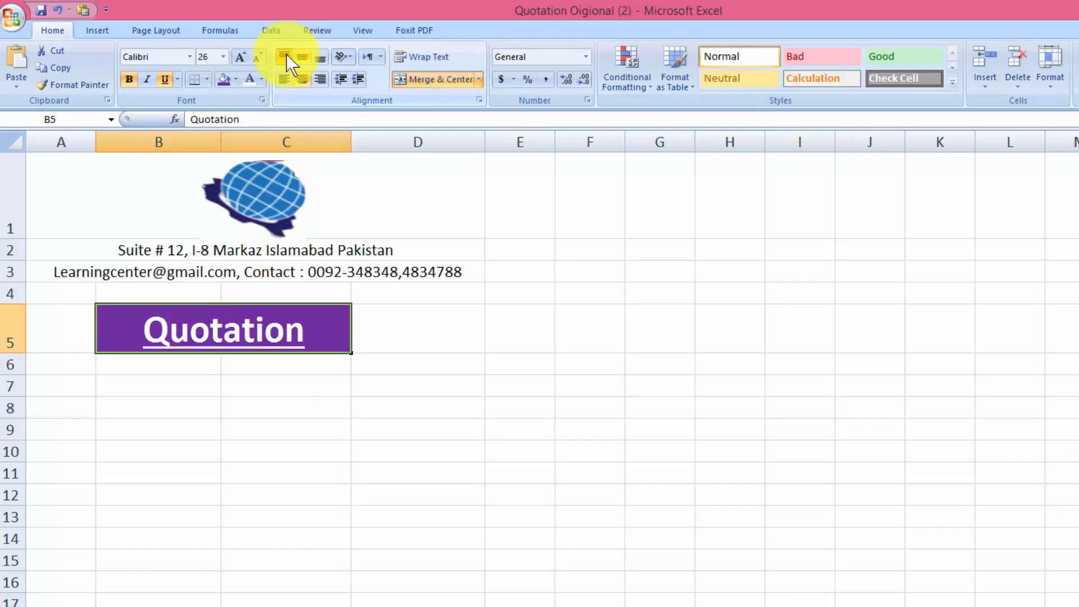
click(290, 80)
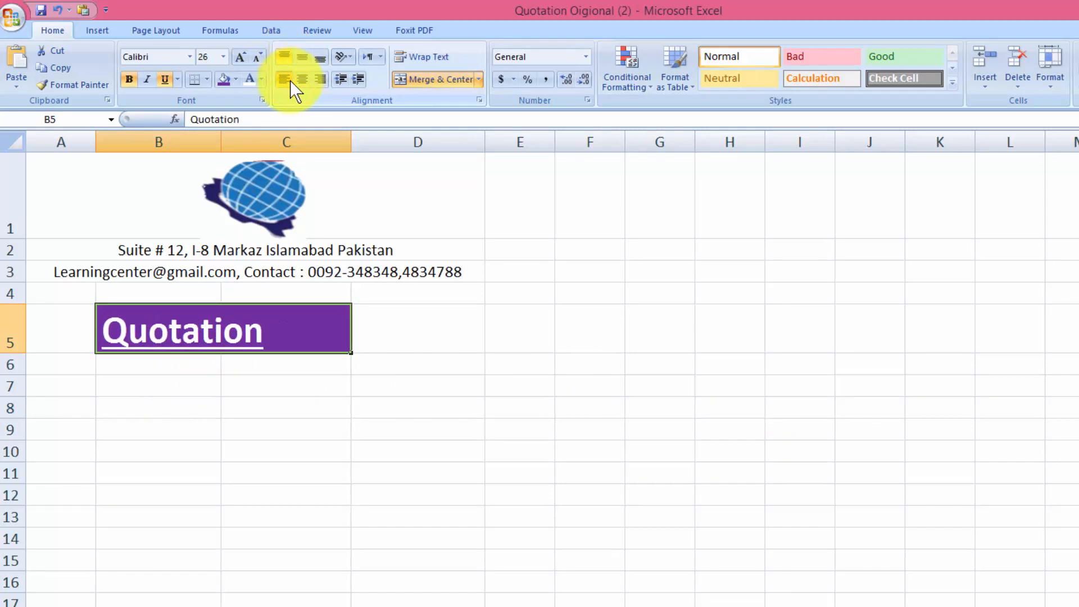
click(310, 83)
click(304, 64)
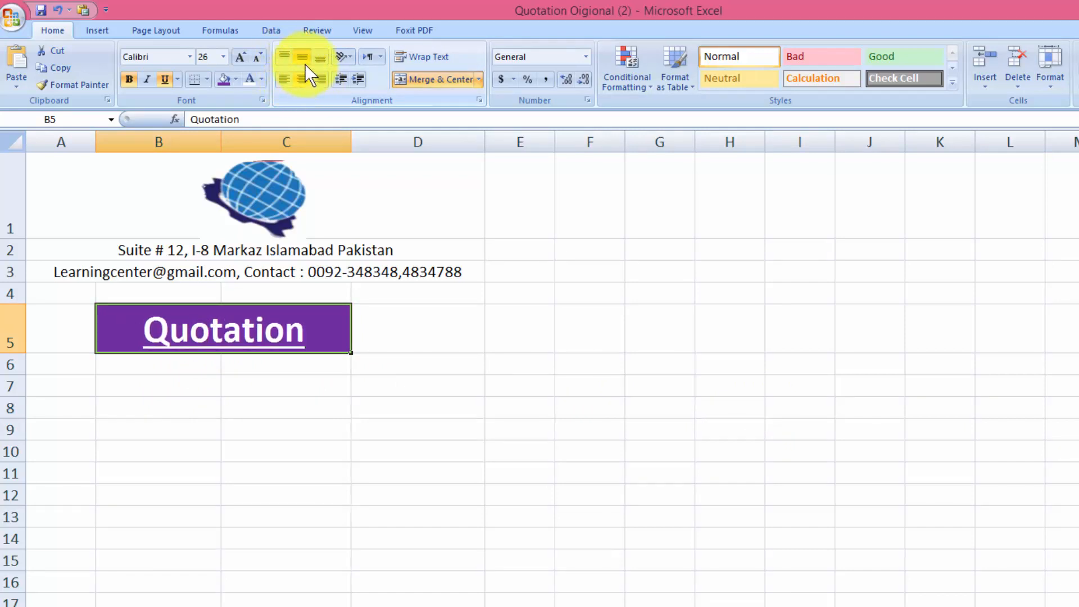
click(284, 54)
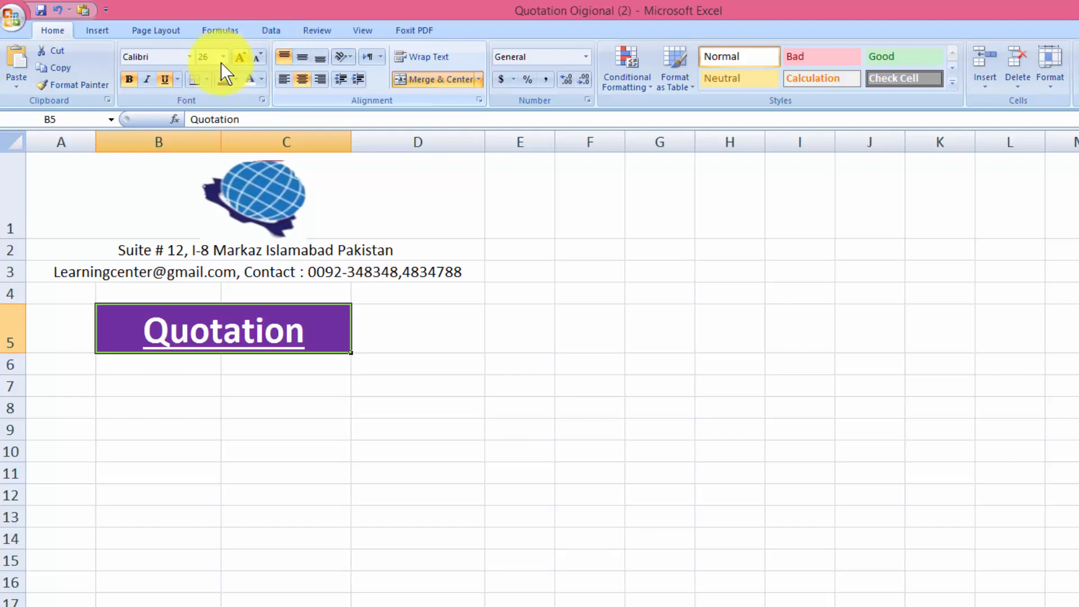
click(777, 391)
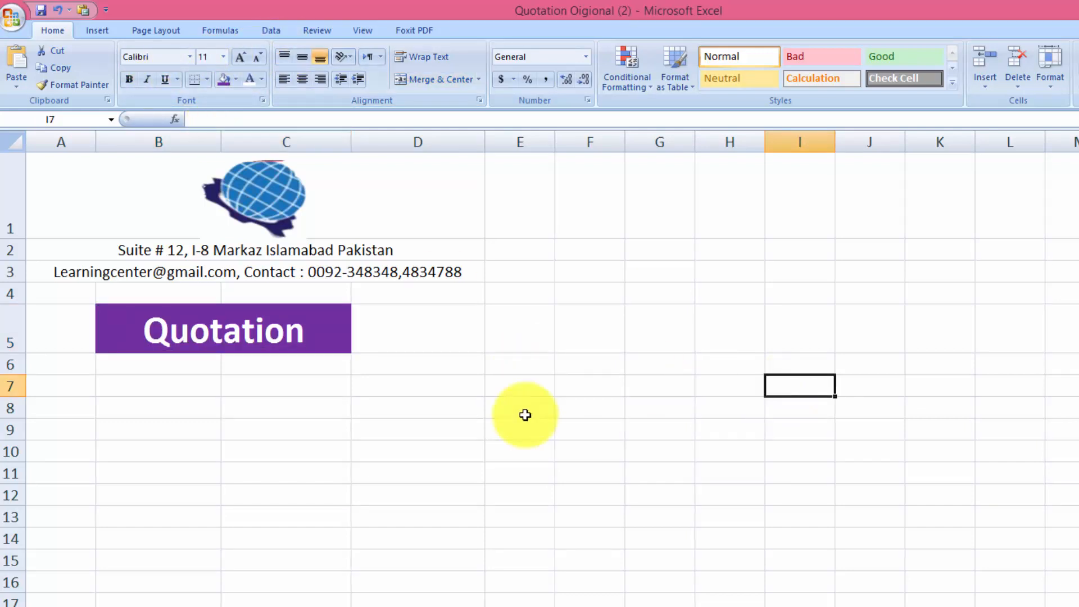
Enter 'To' with the client company in row 7 and 'Attn' with the contact's name in row 8
click(83, 383)
text(T)
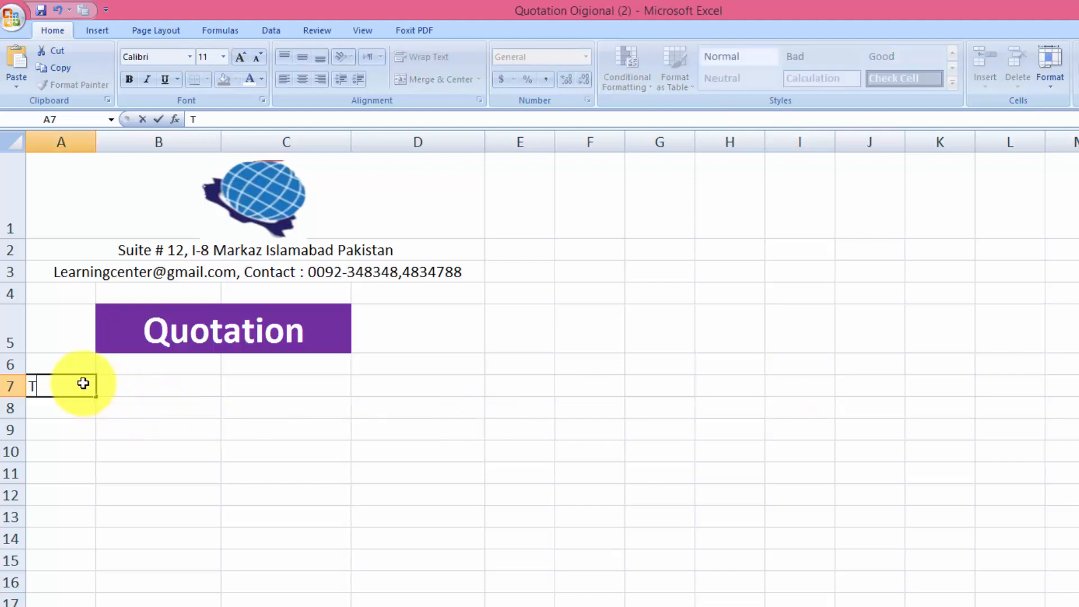
text(o)
key(Tab)
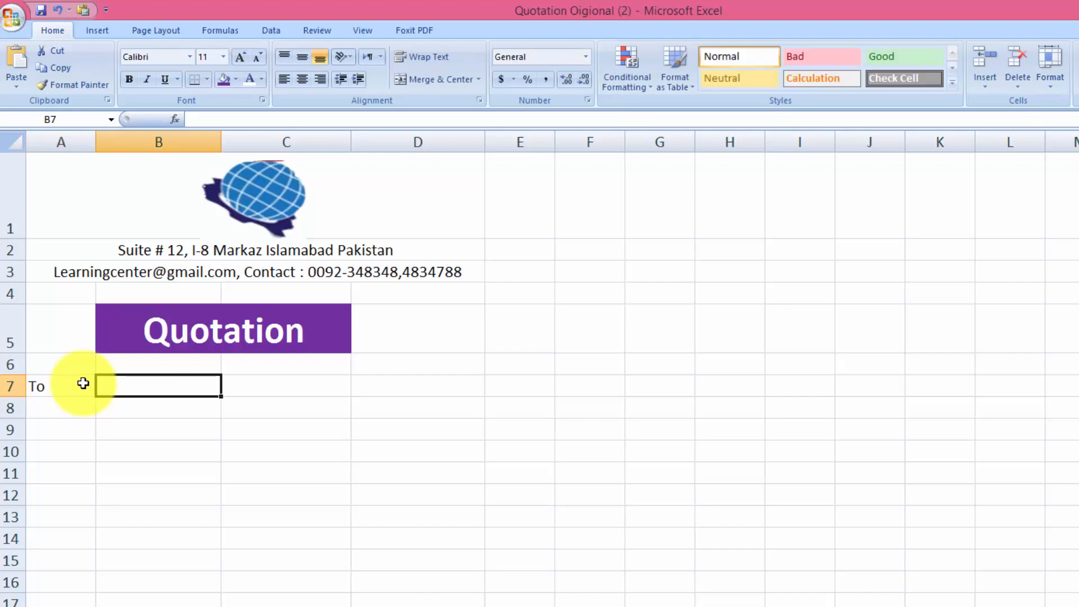
text(Ahmad )
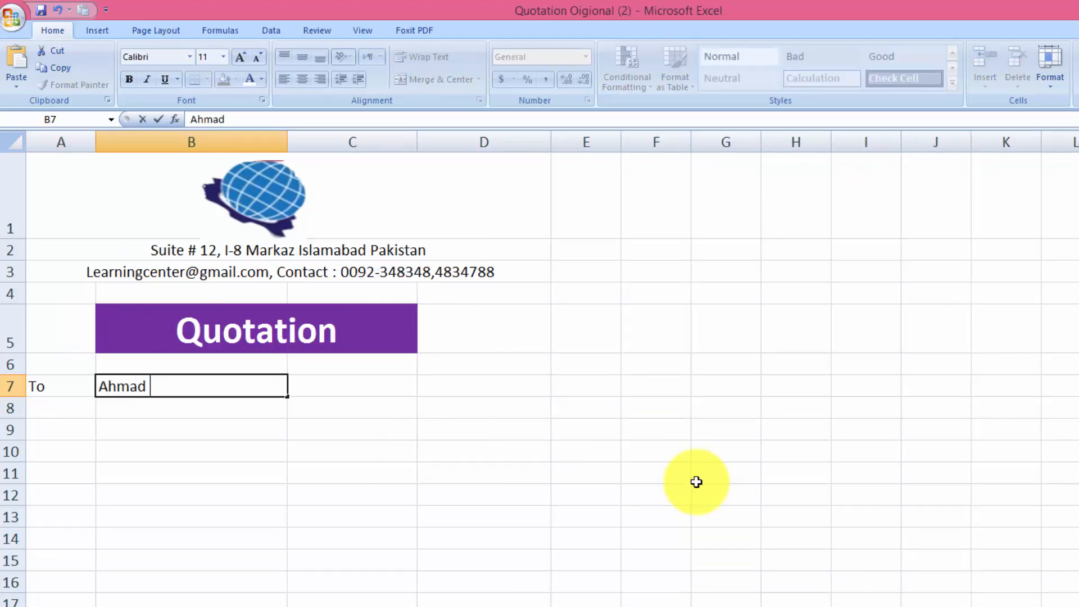
text(& Company)
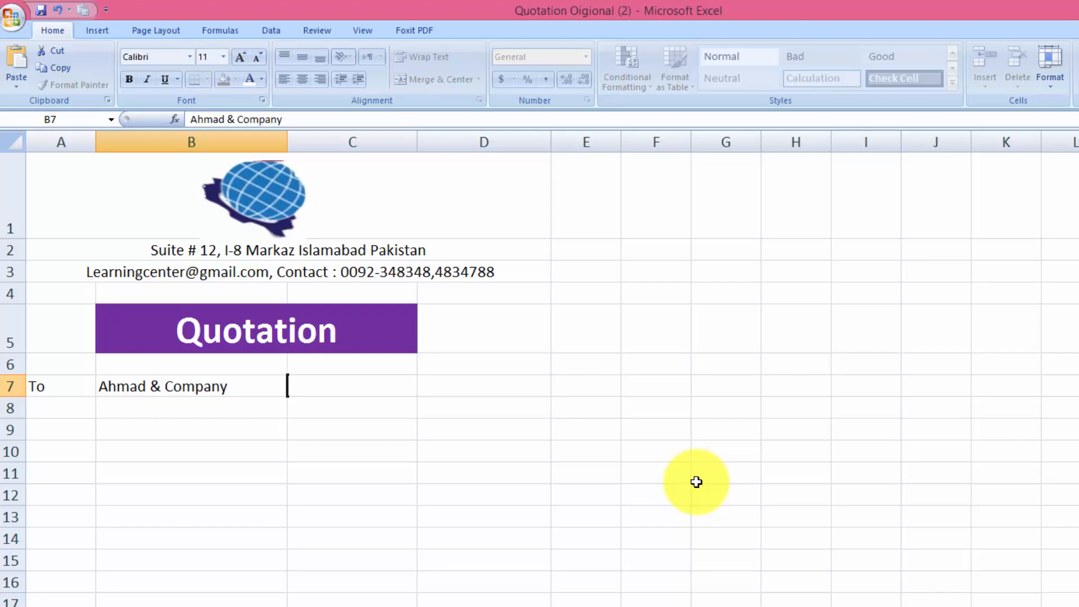
key(Tab)
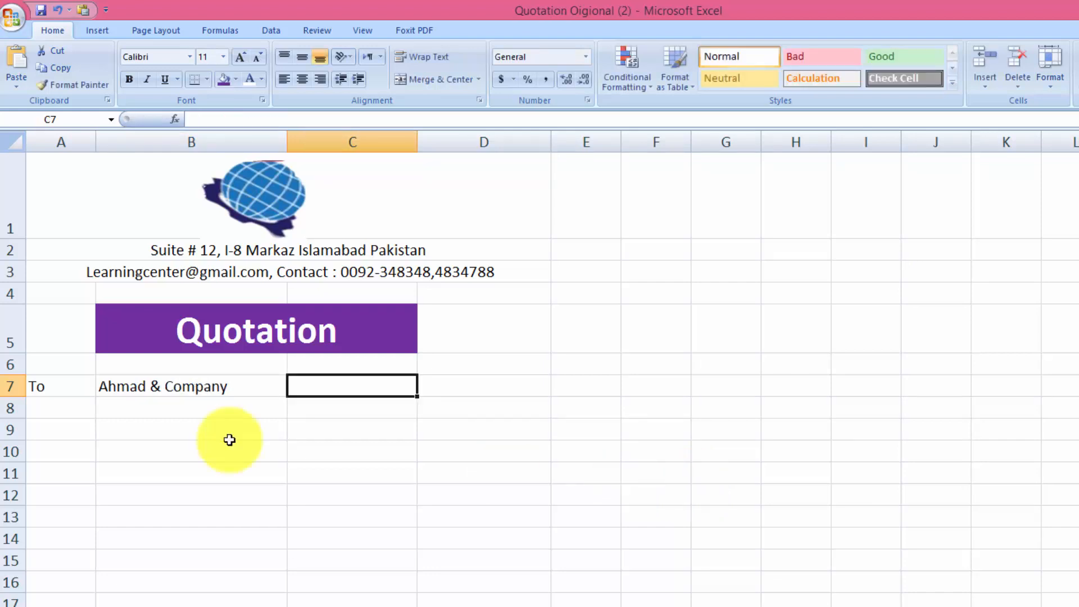
click(59, 411)
text(Attn)
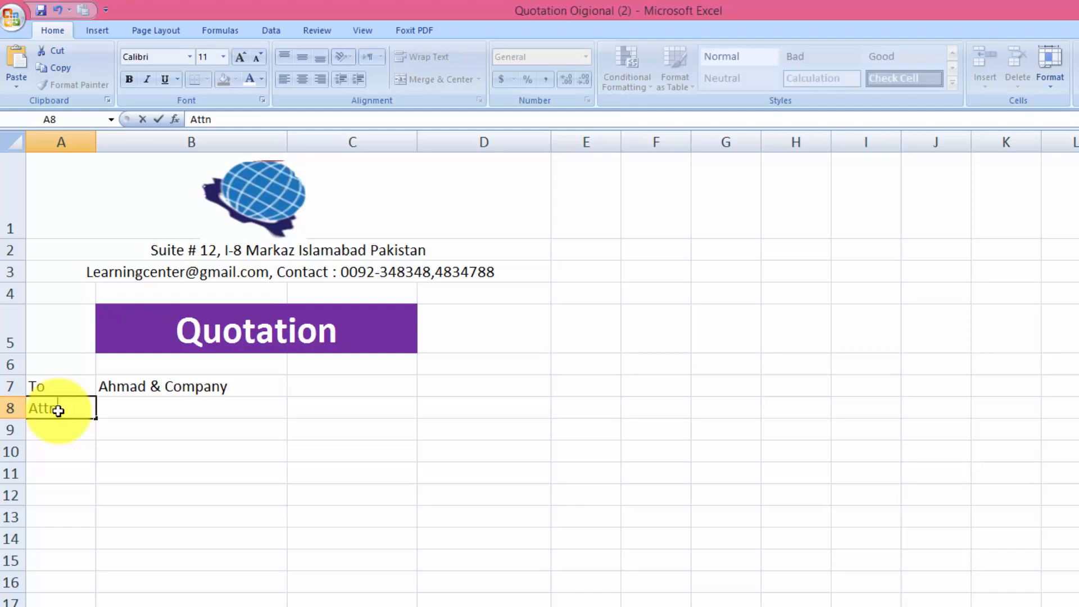
key(Tab)
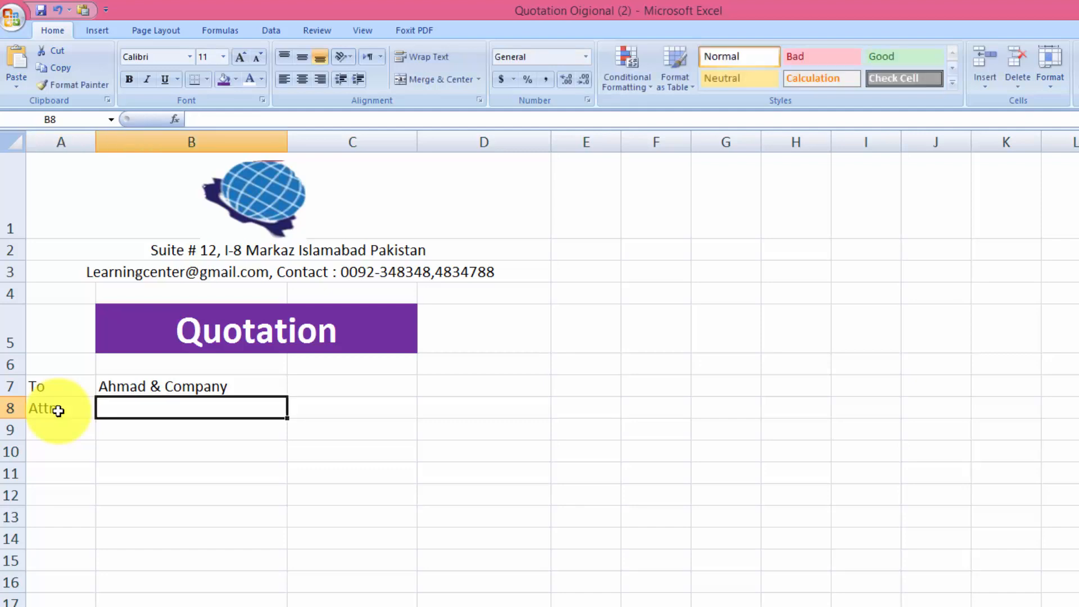
text(Mr.)
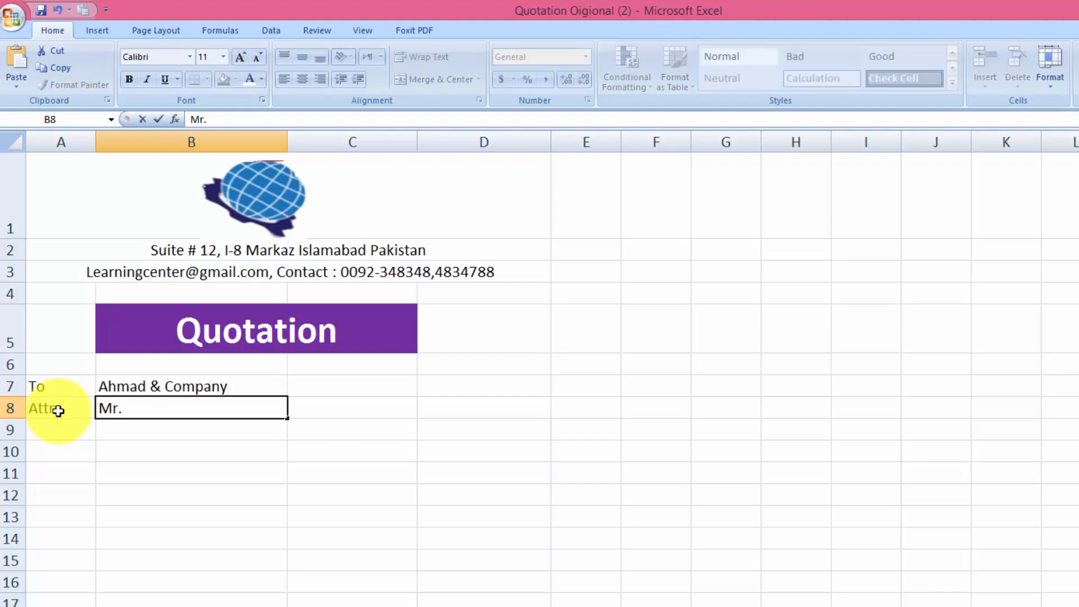
text(Naveed)
key(Tab)
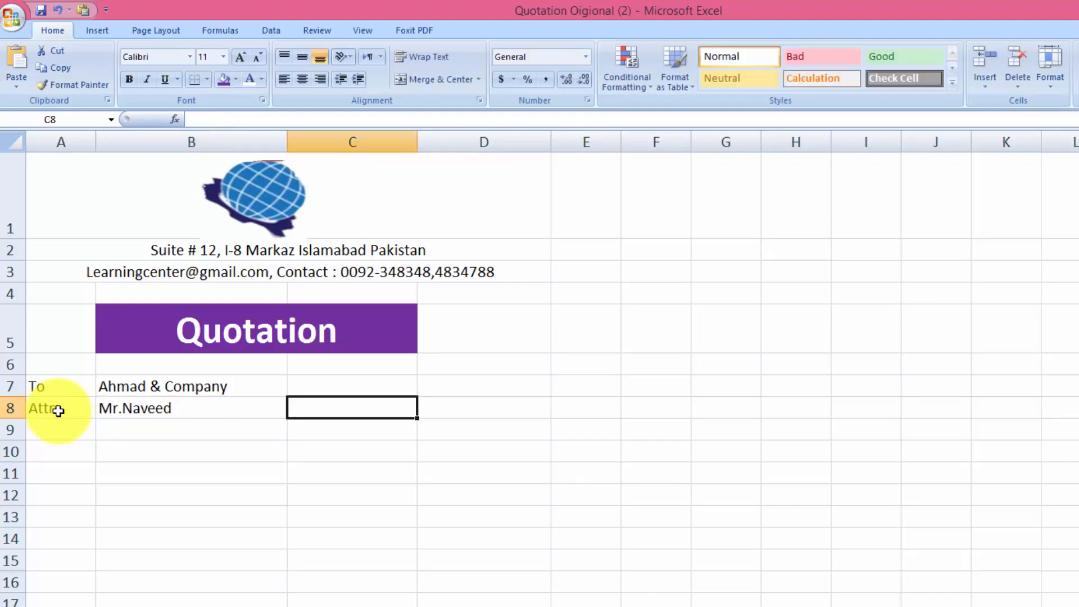
Enter Date 15-05-2020 in C7:D7 and Ref No LC/01 in C8:D8
click(360, 380)
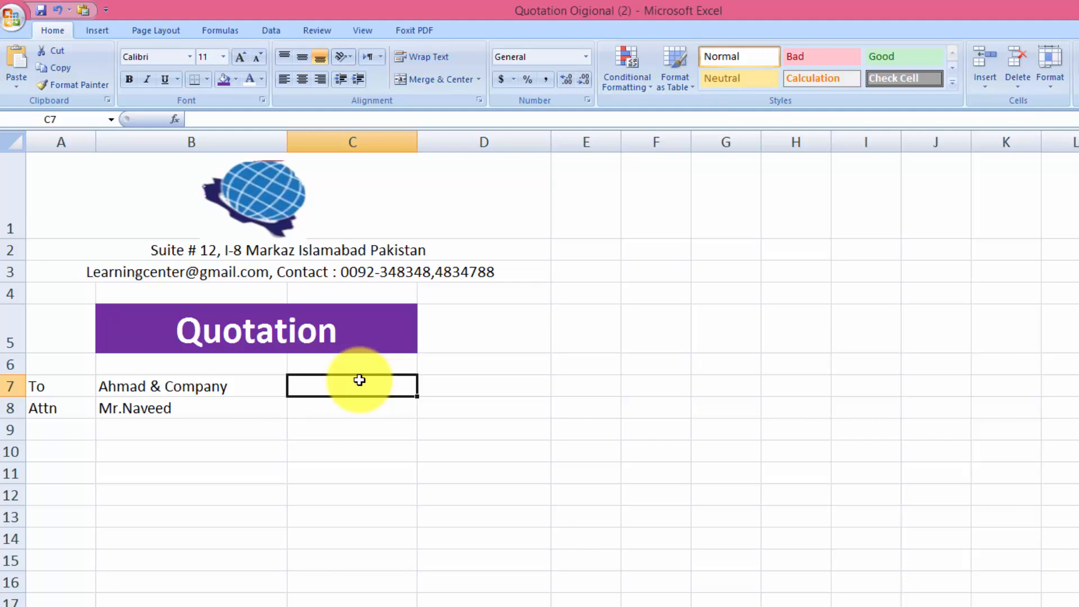
click(327, 606)
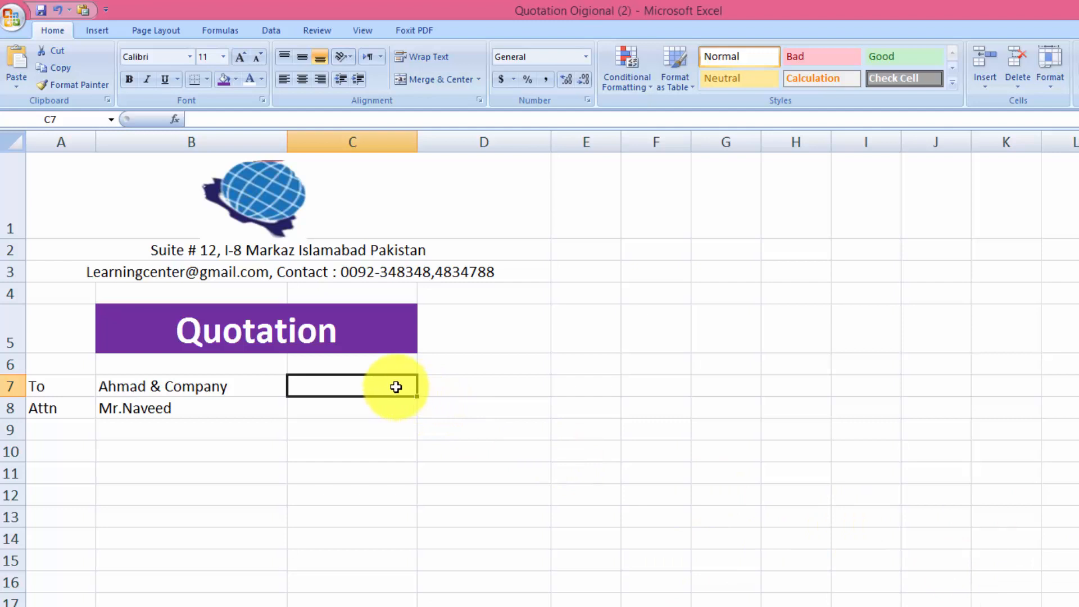
text(Date)
key(Tab)
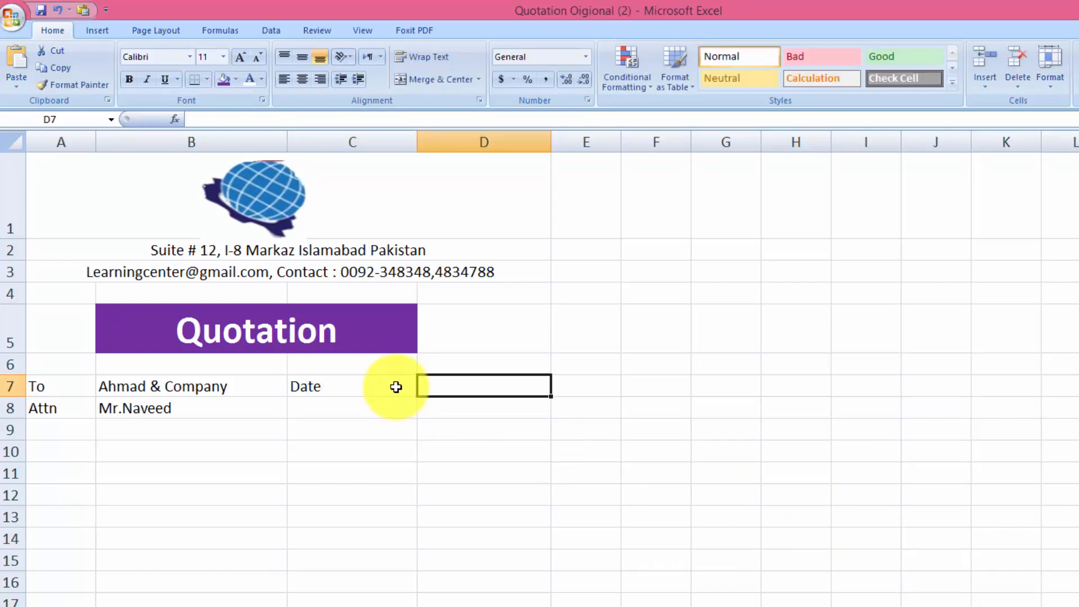
text(15-0)
text(5-5-)
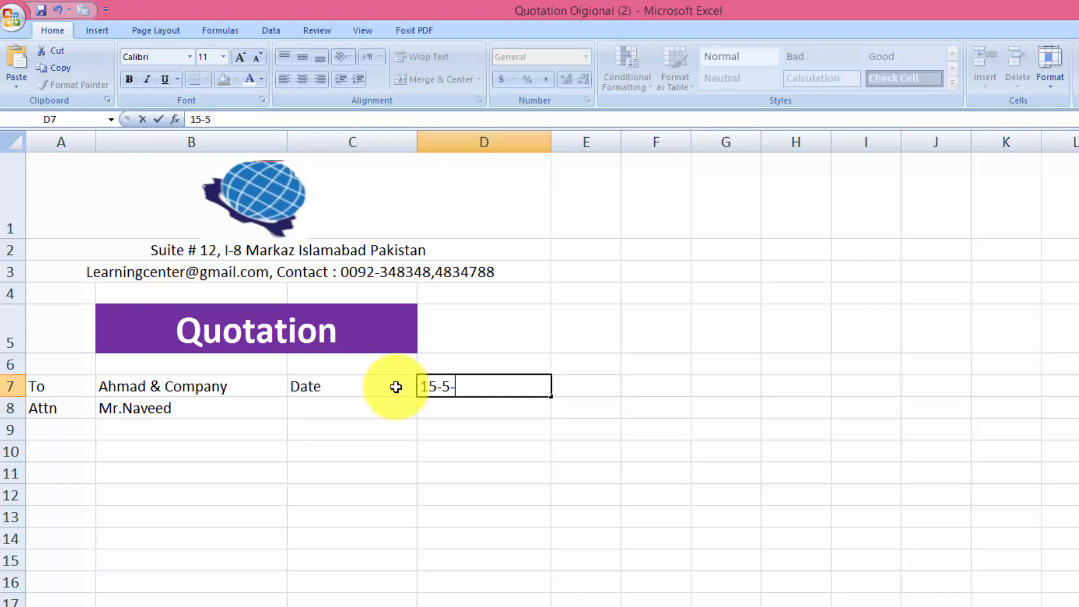
text(2020)
key(Tab)
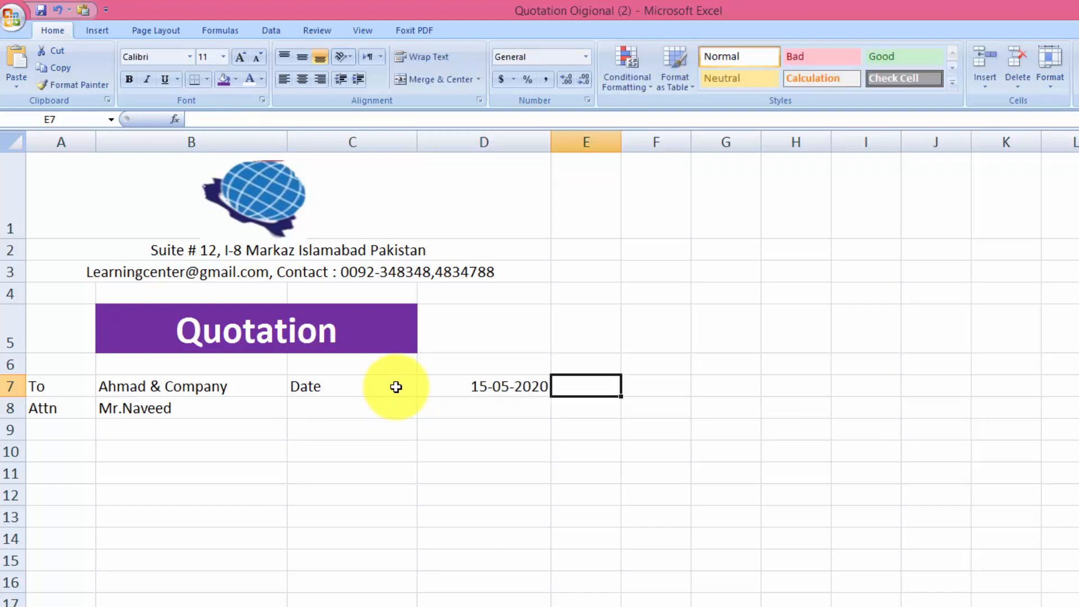
click(377, 405)
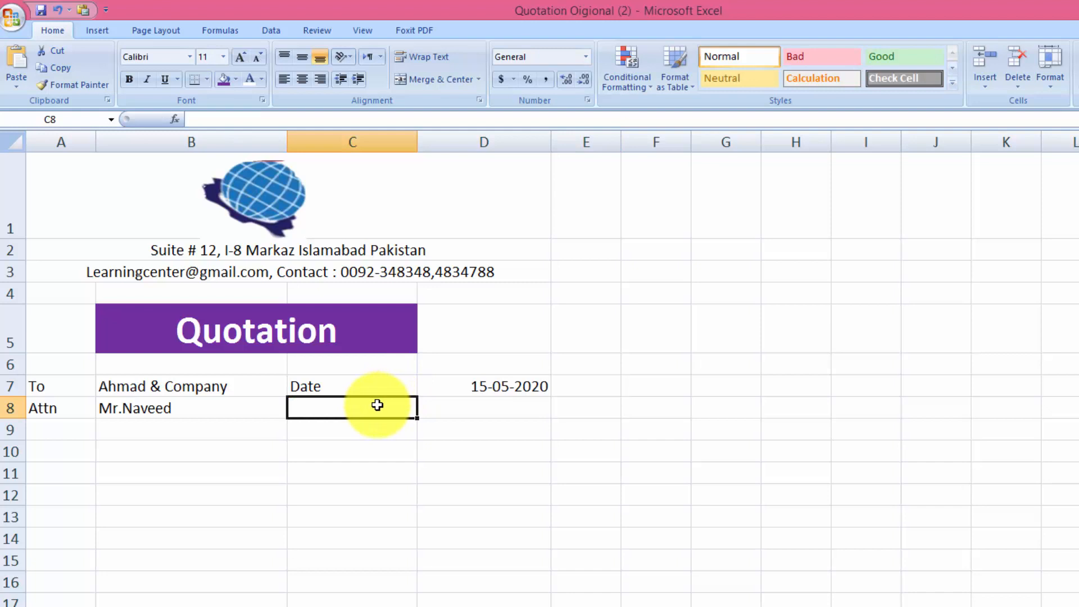
text(Ref)
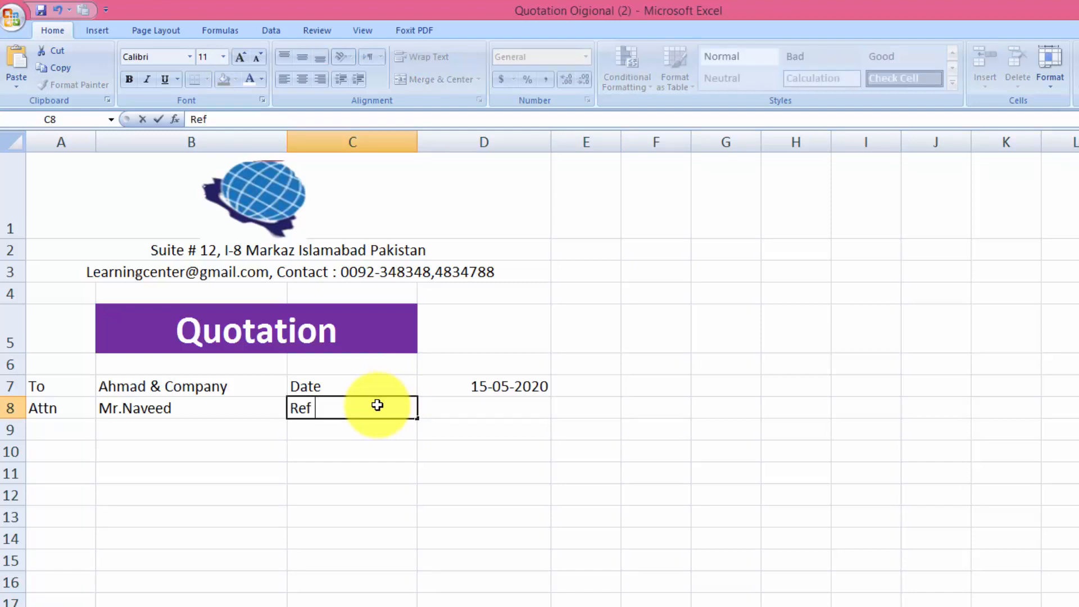
text(N)
key(BackSpace)
text(No)
key(Tab)
text(LC)
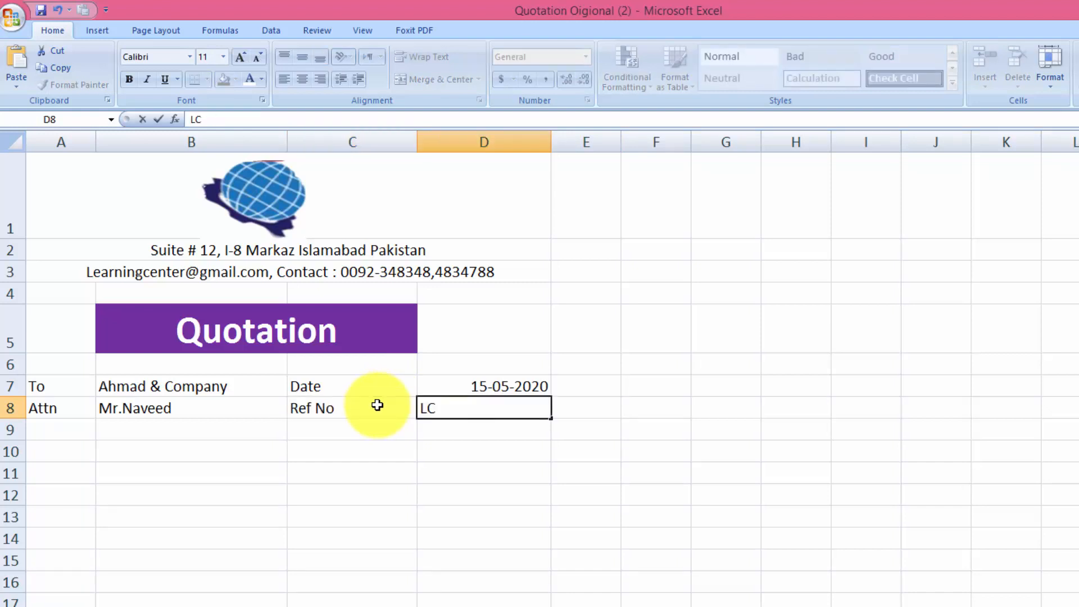
text(/01)
key(Return)
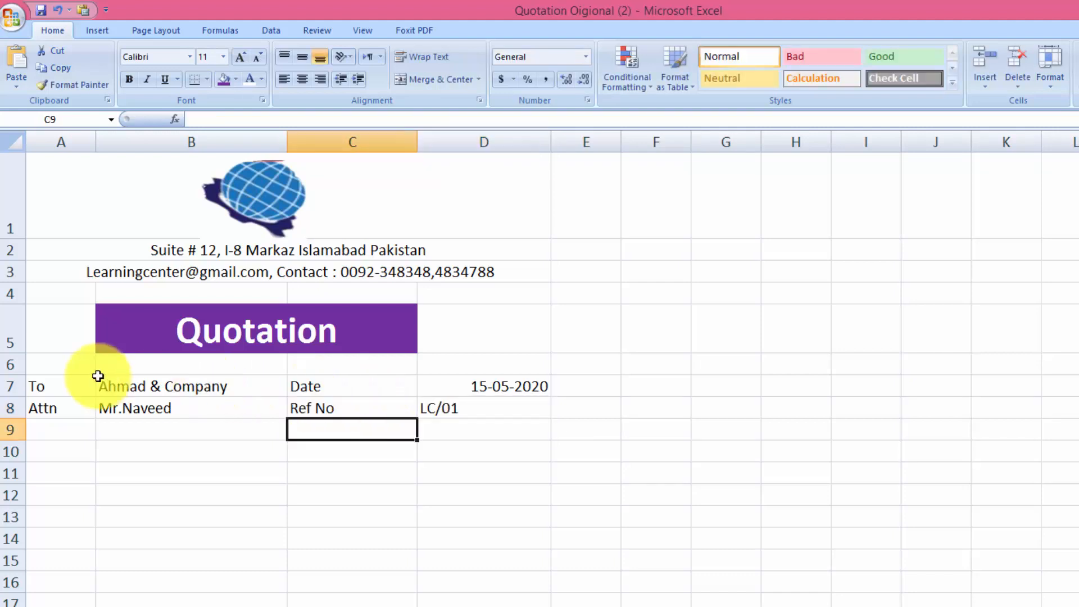
Centre A7:D8 and give it All Borders plus a Thick Box Border
drag(50, 379, 458, 419)
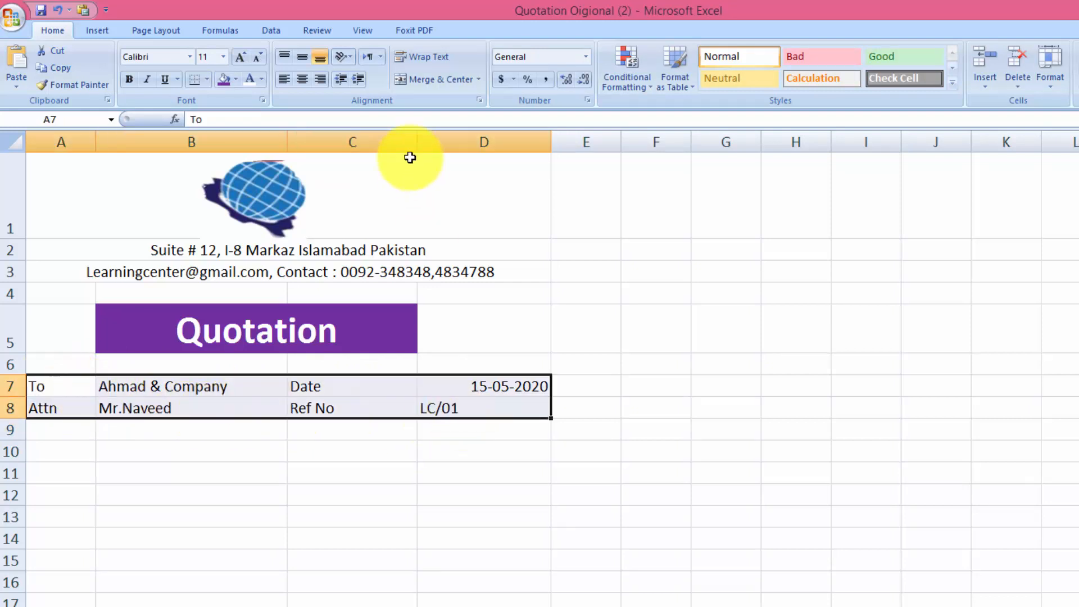
click(302, 79)
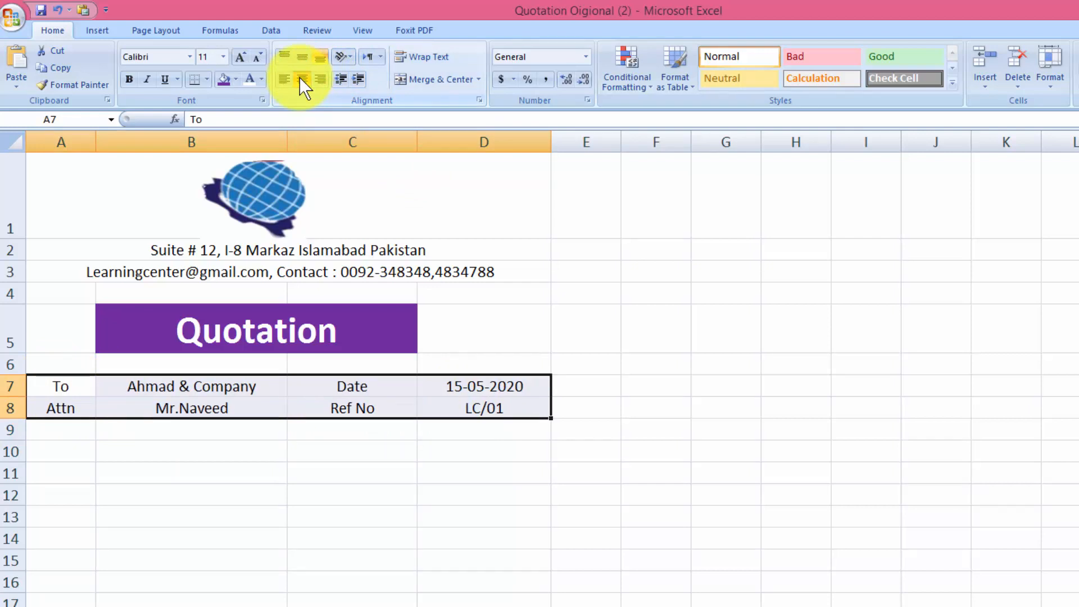
click(207, 80)
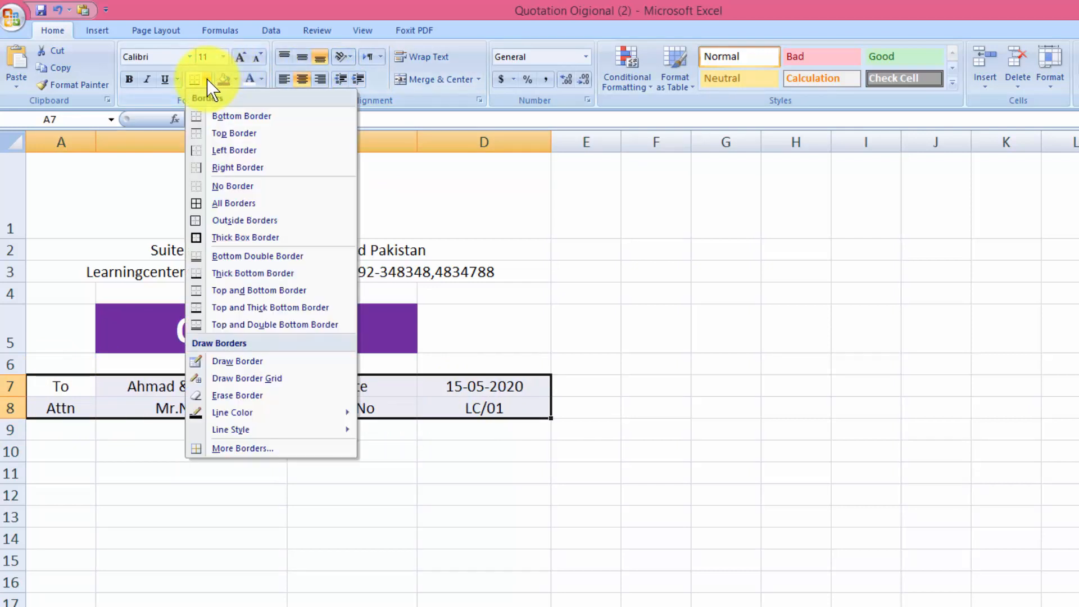
click(220, 204)
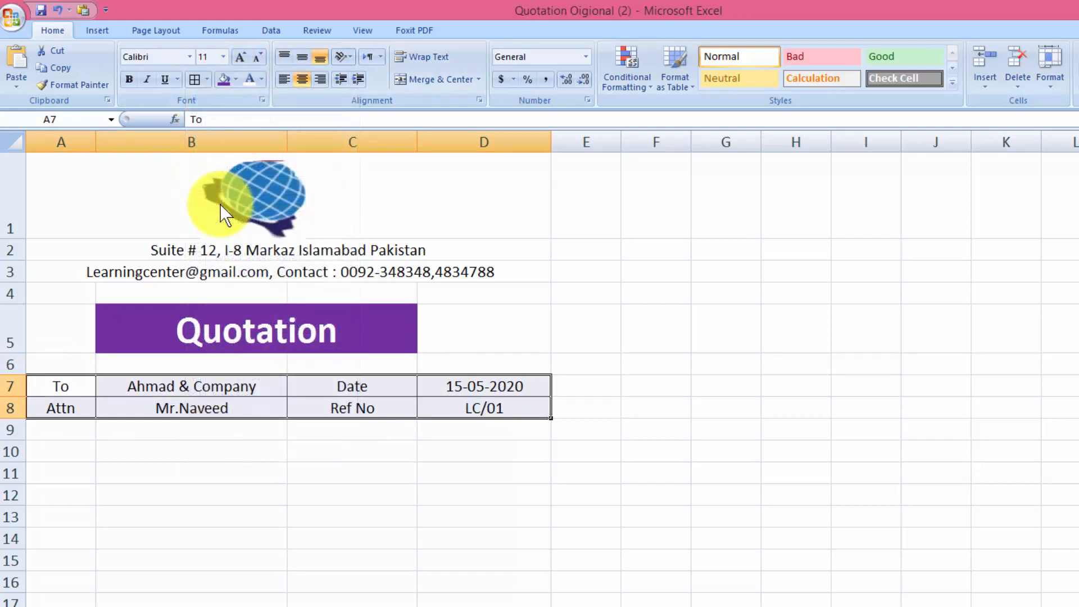
click(206, 84)
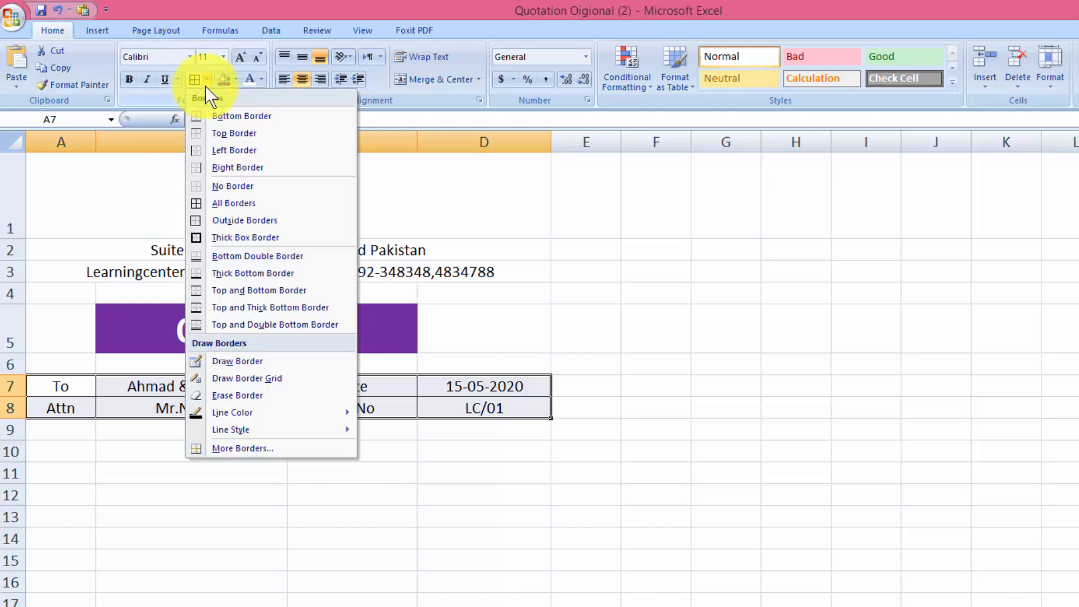
click(219, 237)
click(867, 436)
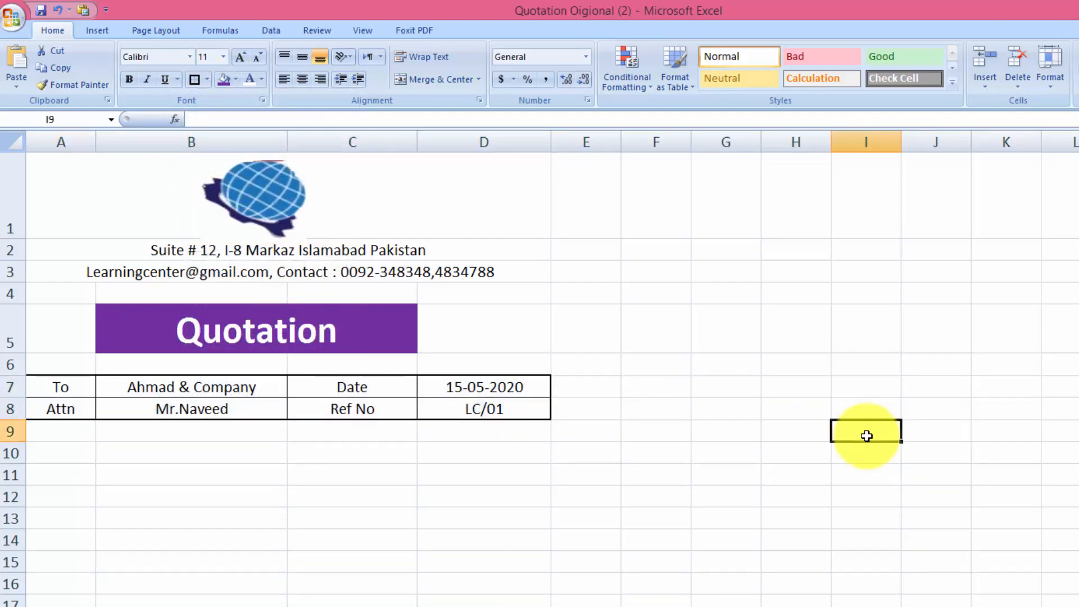
Fill A9:D9 with purple and make row 10 much taller
drag(57, 431, 456, 441)
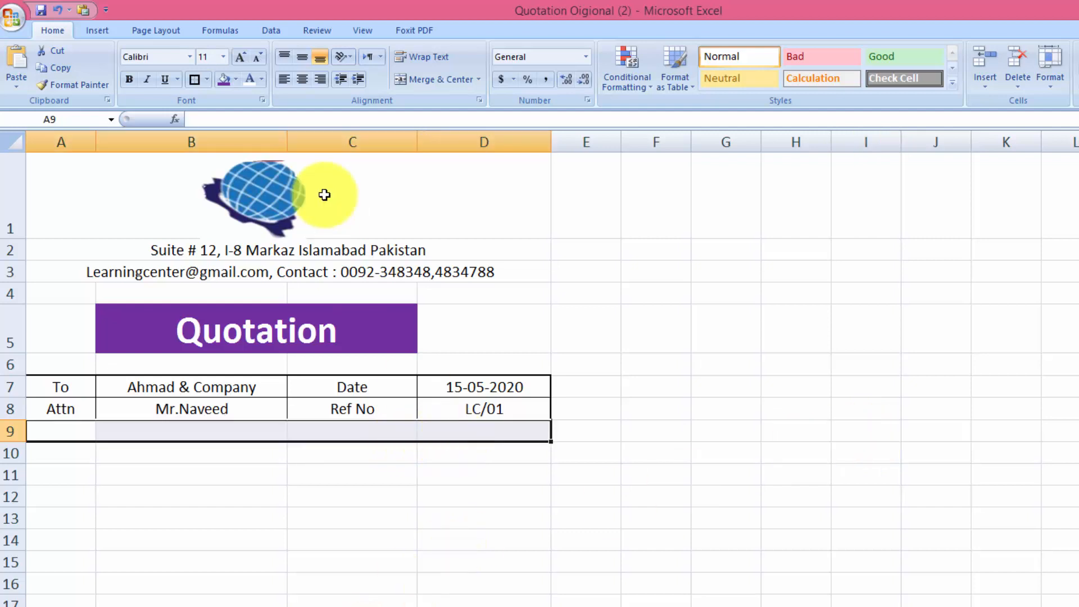
click(235, 84)
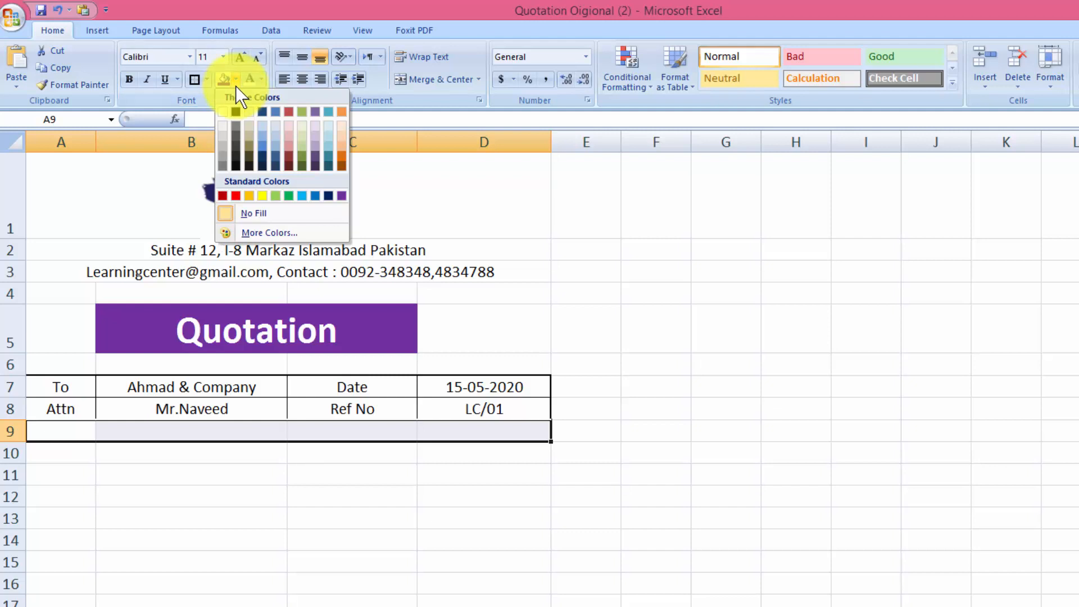
click(342, 196)
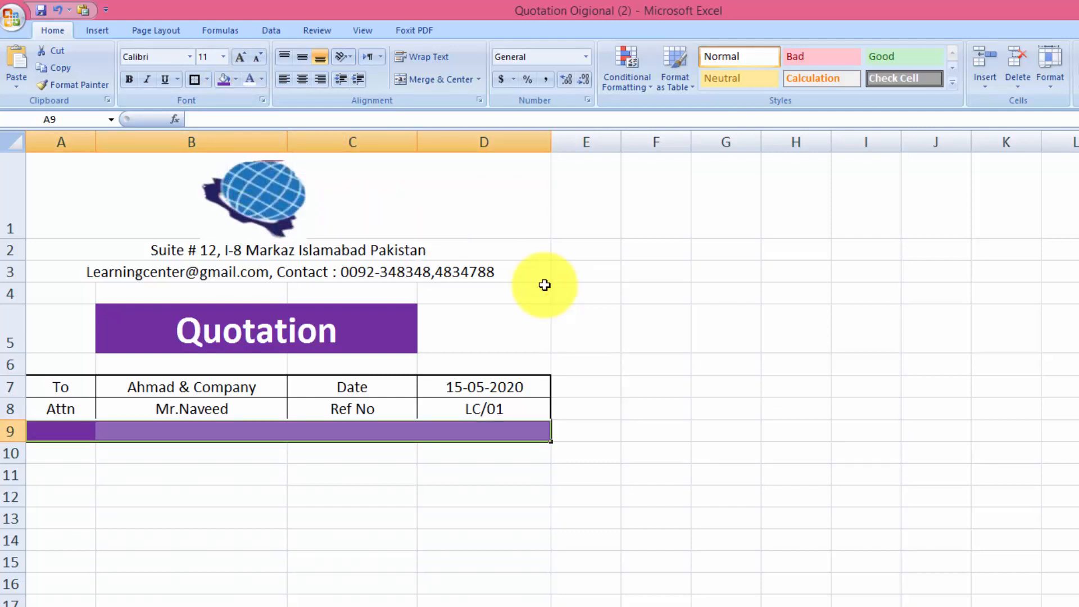
click(767, 426)
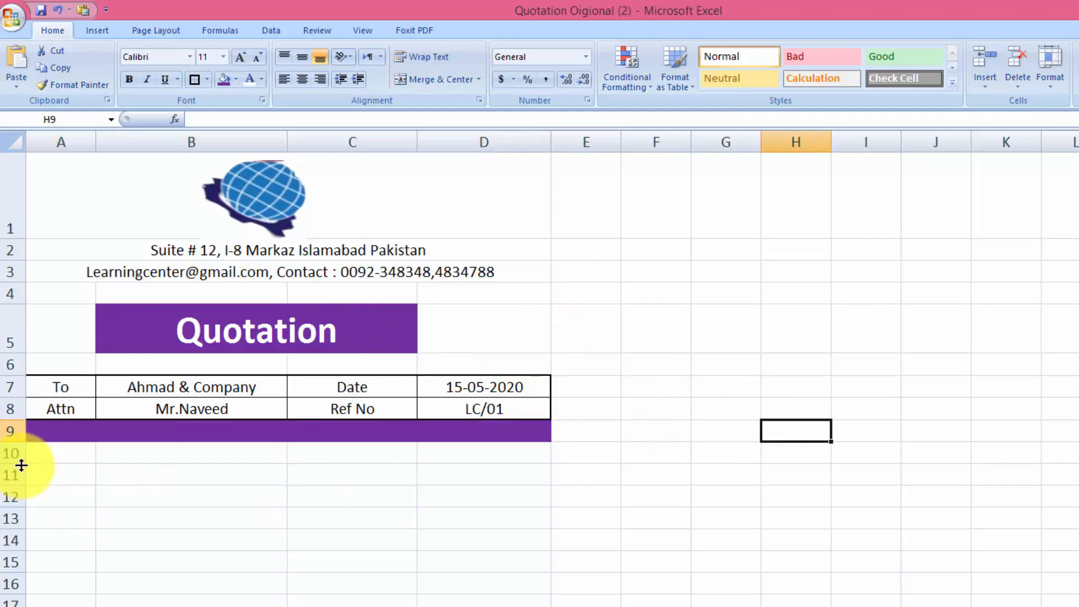
drag(14, 441, 7, 606)
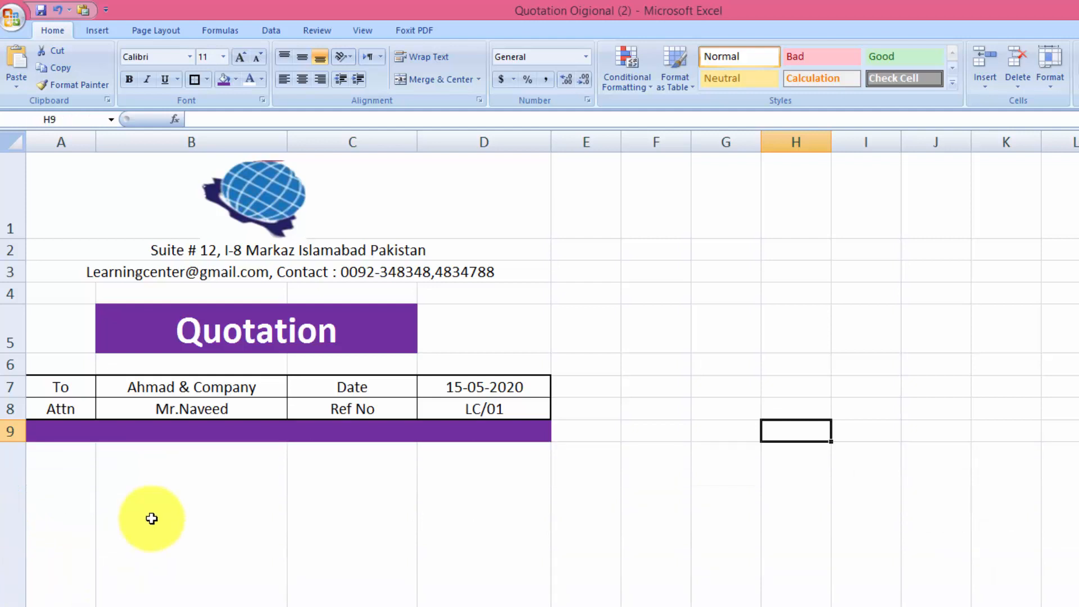
Merge A10:D10 and paste the lunch-box picture, shrinking it and centring it in the cell
click(88, 534)
drag(89, 534, 472, 565)
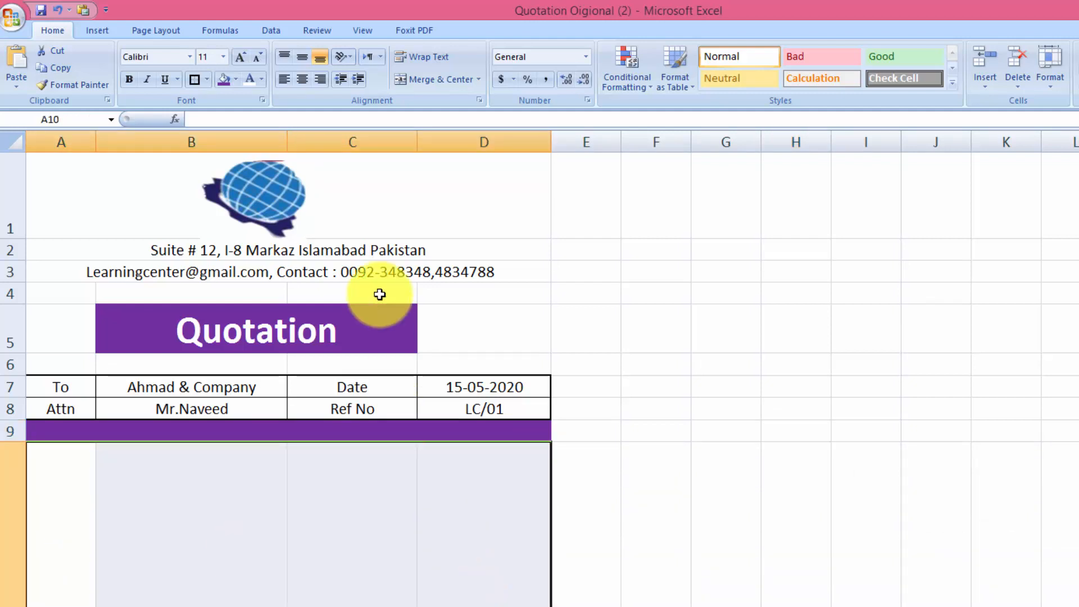
click(427, 79)
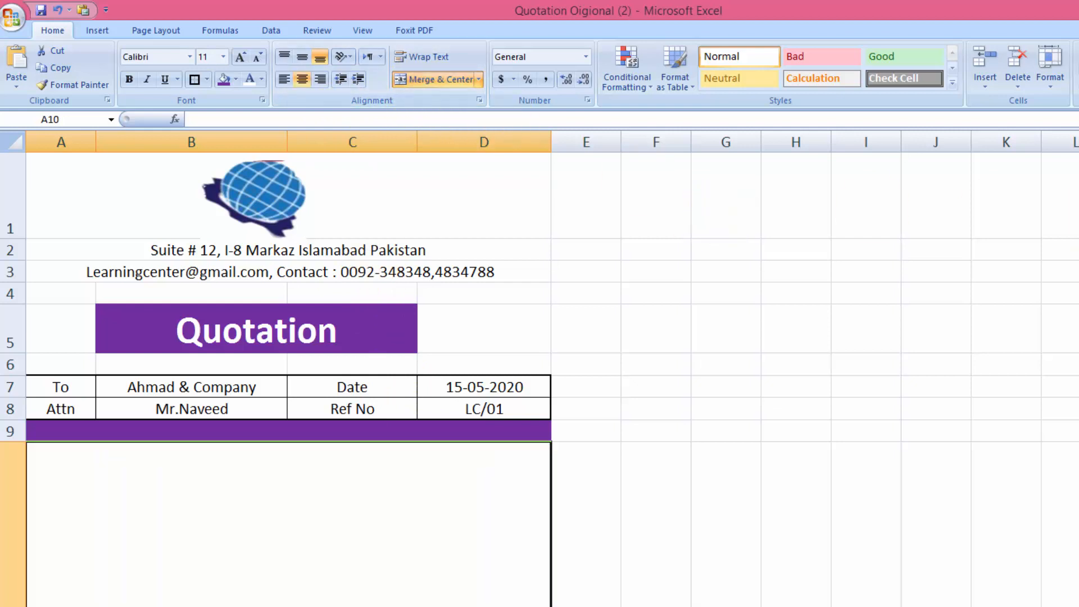
scroll(540, 337, down, 2)
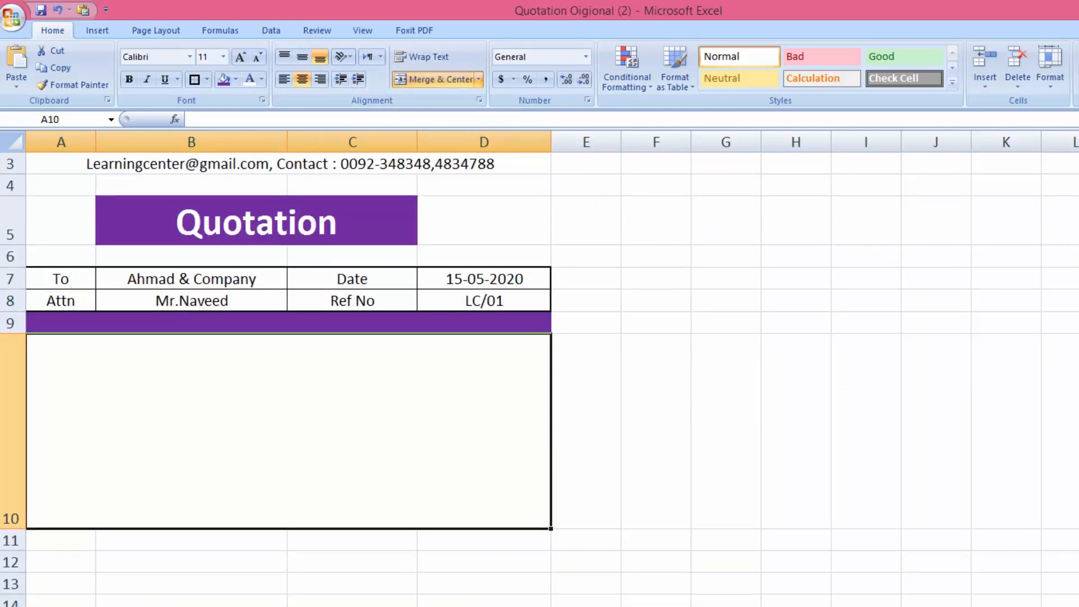
key(ctrl+v)
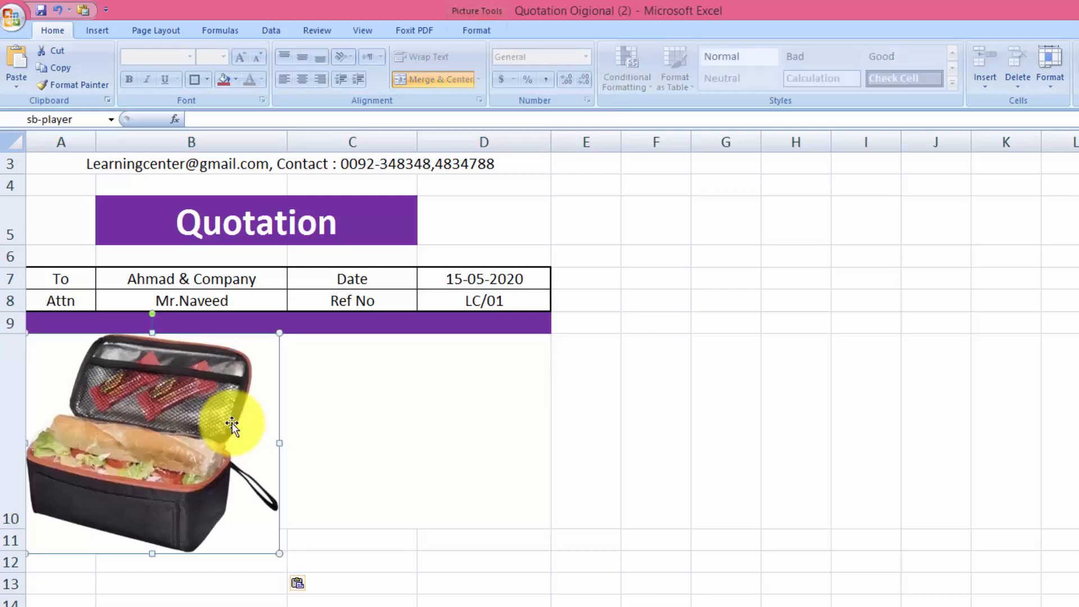
drag(279, 555, 234, 477)
drag(152, 448, 306, 451)
click(839, 520)
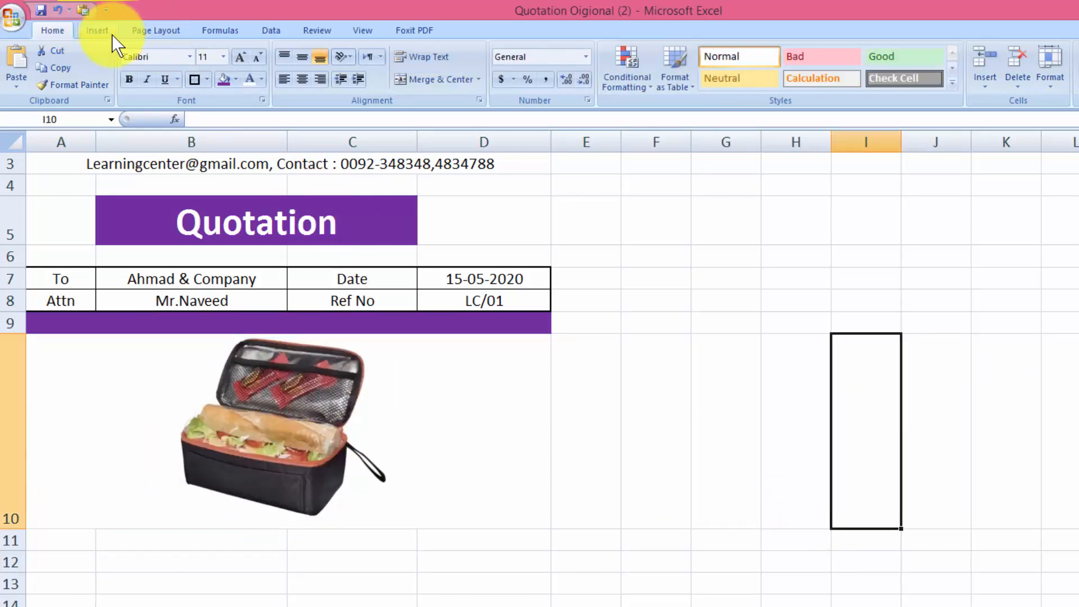
Give the picture cell a thick box border and fill A11:D11 with purple
click(535, 437)
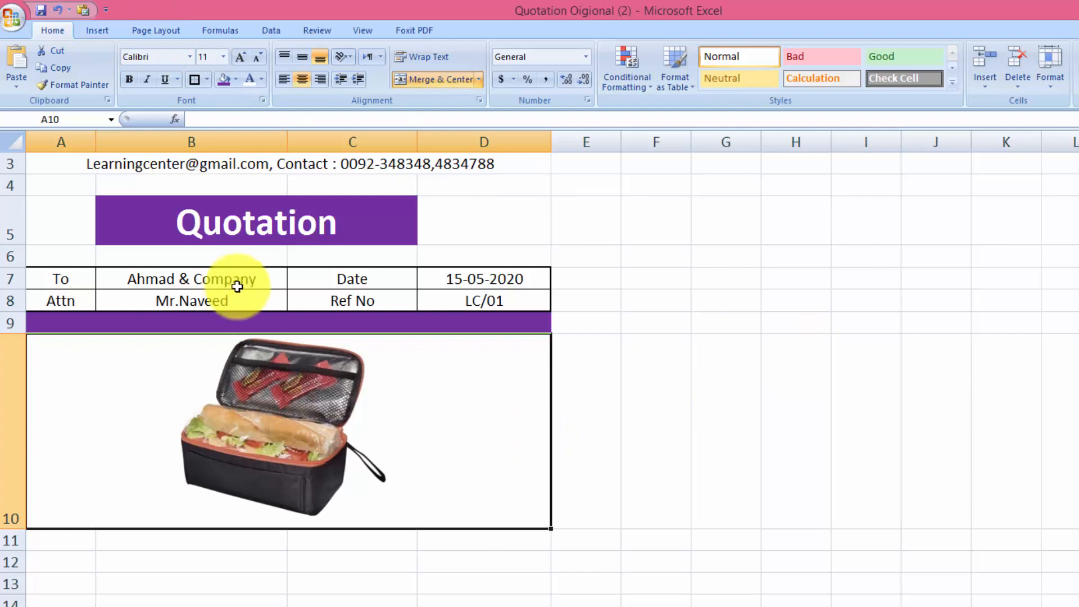
click(197, 83)
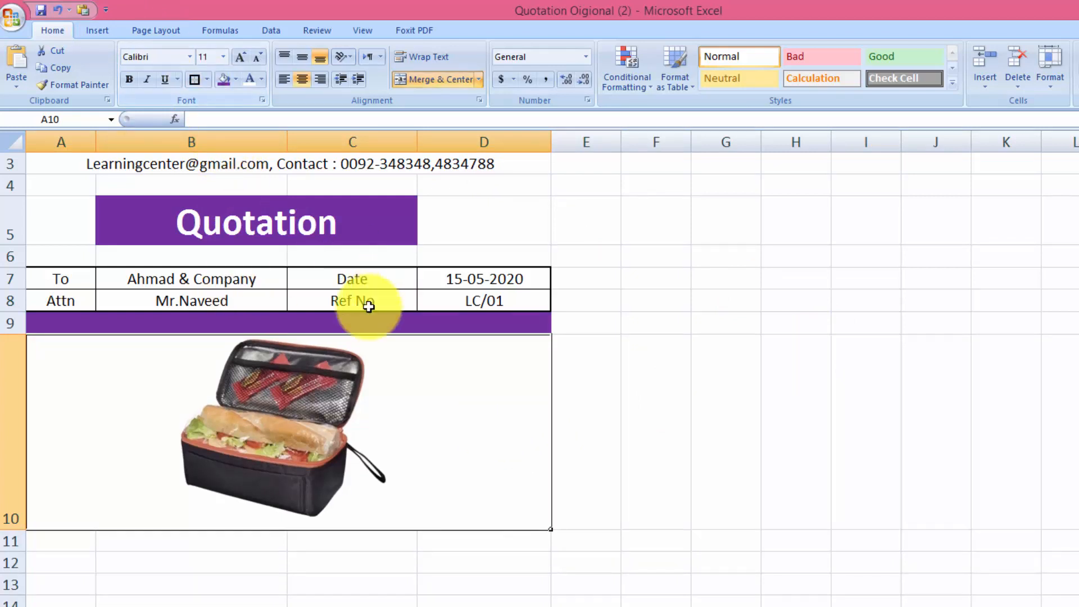
drag(49, 542, 441, 540)
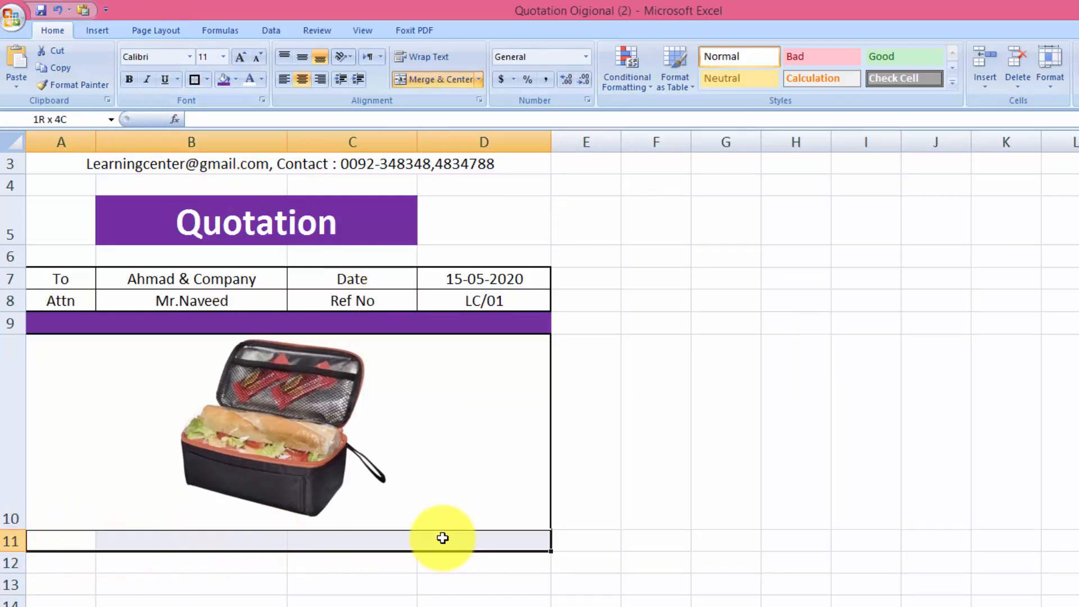
click(218, 82)
click(873, 396)
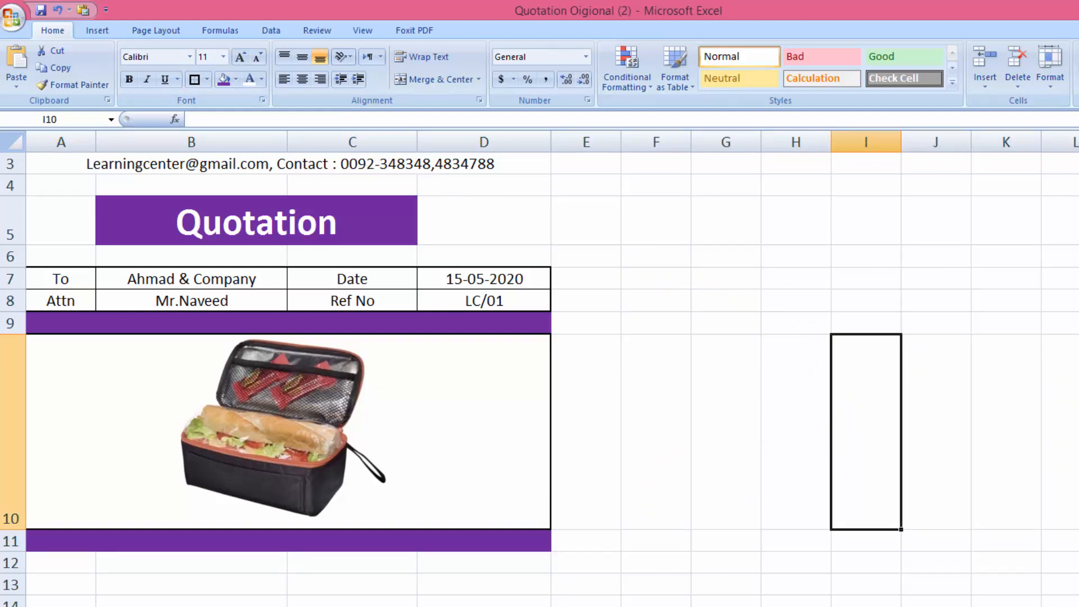
scroll(72, 452, down, 2)
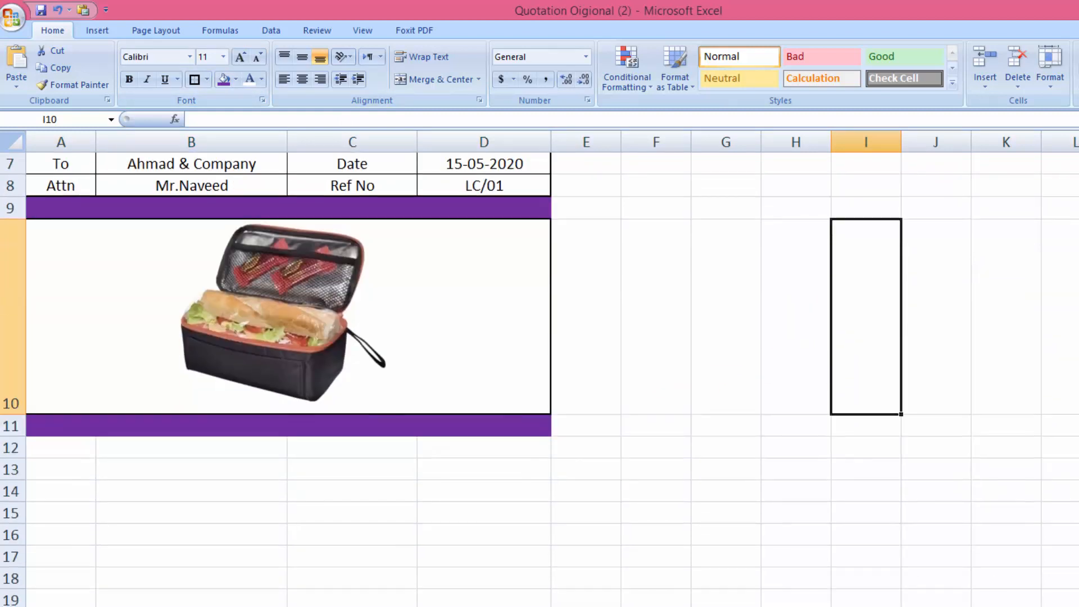
Enter the labels Item No and Item in A12:A13
click(72, 452)
text(iTEM)
key(BackSpace)
key(BackSpace)
key(BackSpace)
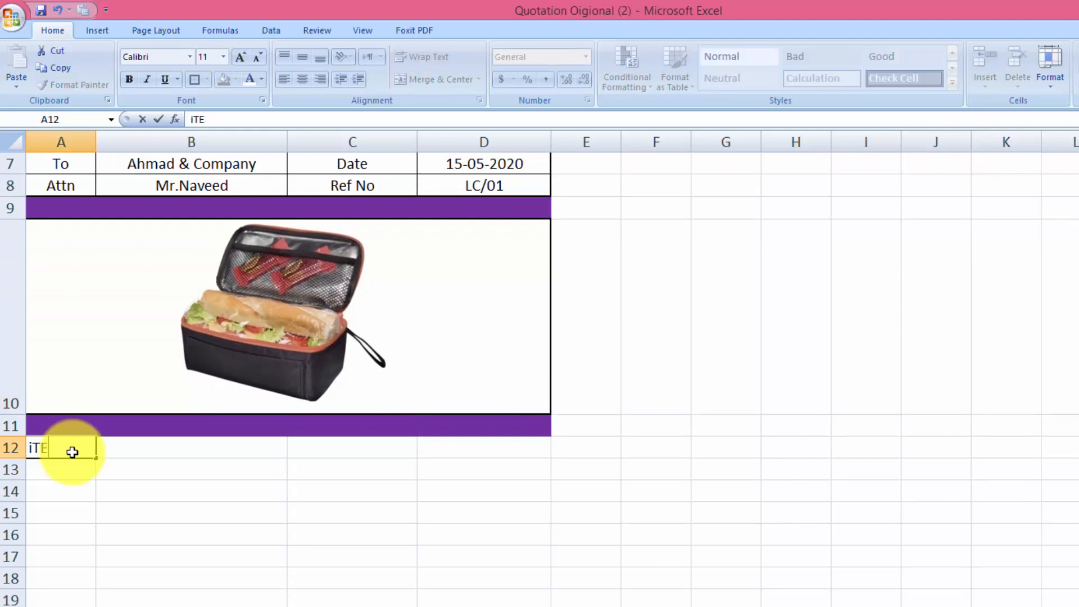
key(BackSpace)
text(Item No)
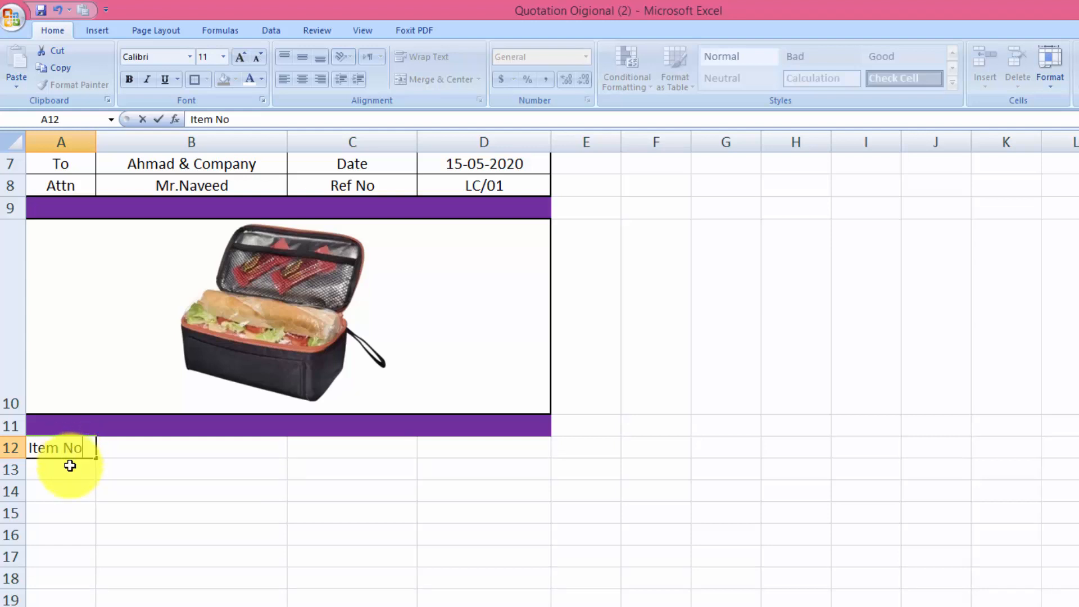
click(70, 466)
text(Item)
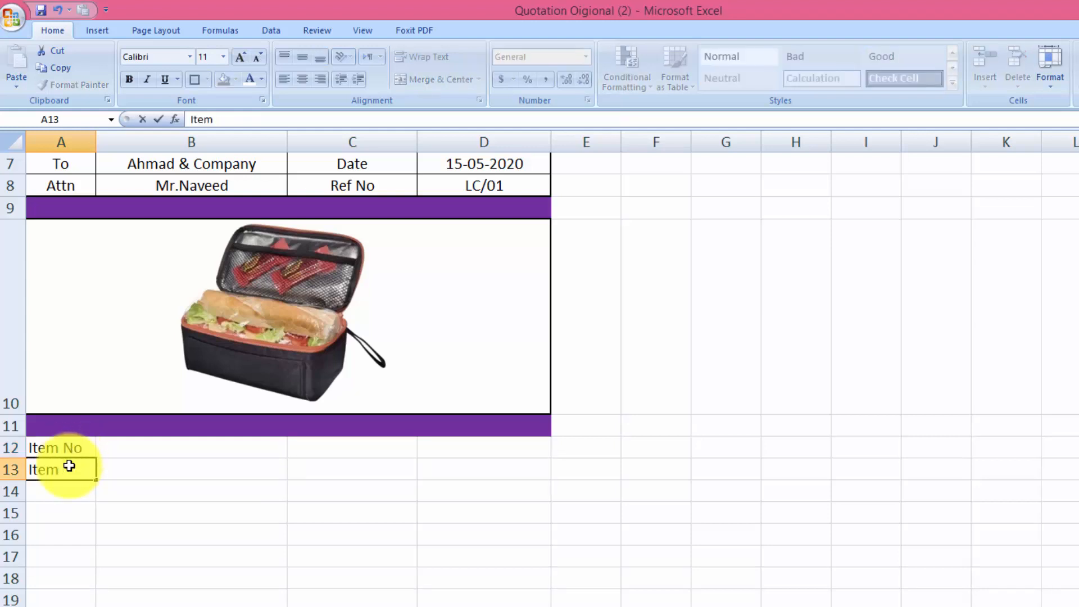
key(Return)
Add Material in A14 and a two-line 'Unit Price in PKR' label in A15
text(Material)
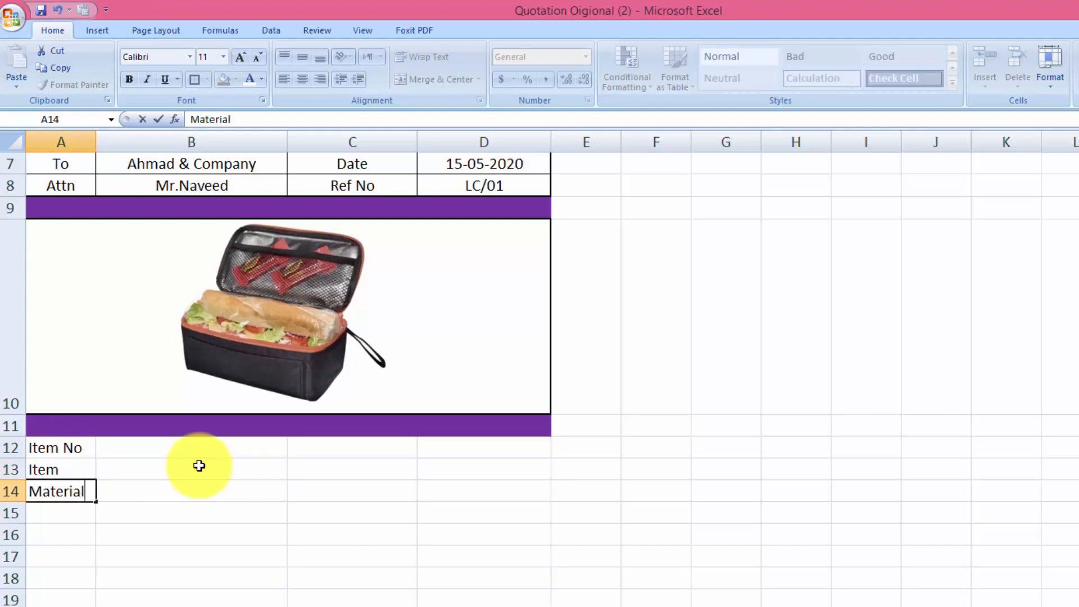
key(Return)
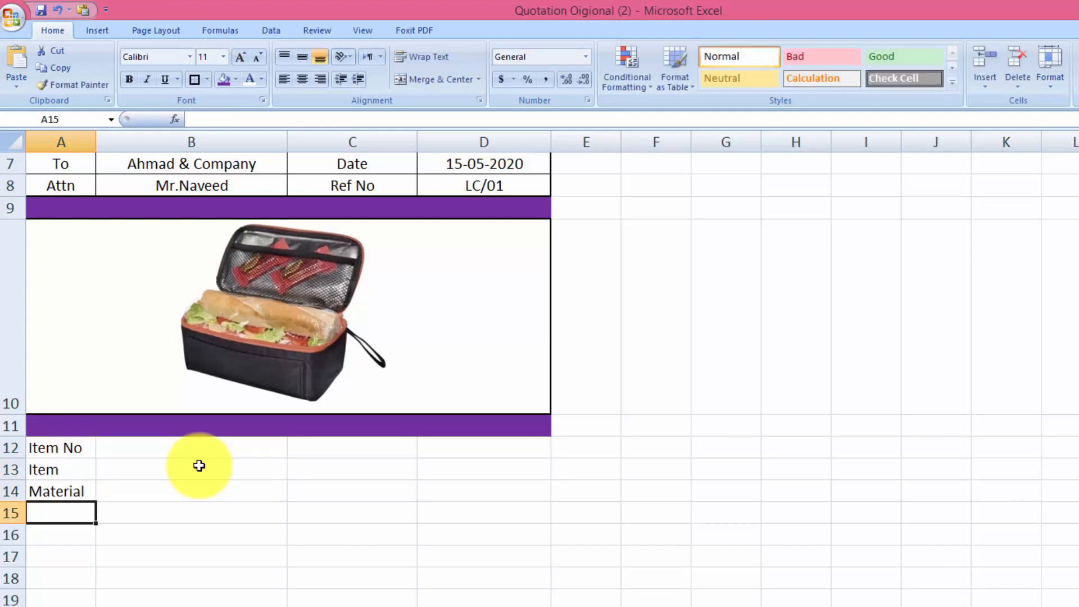
text(Unit Price)
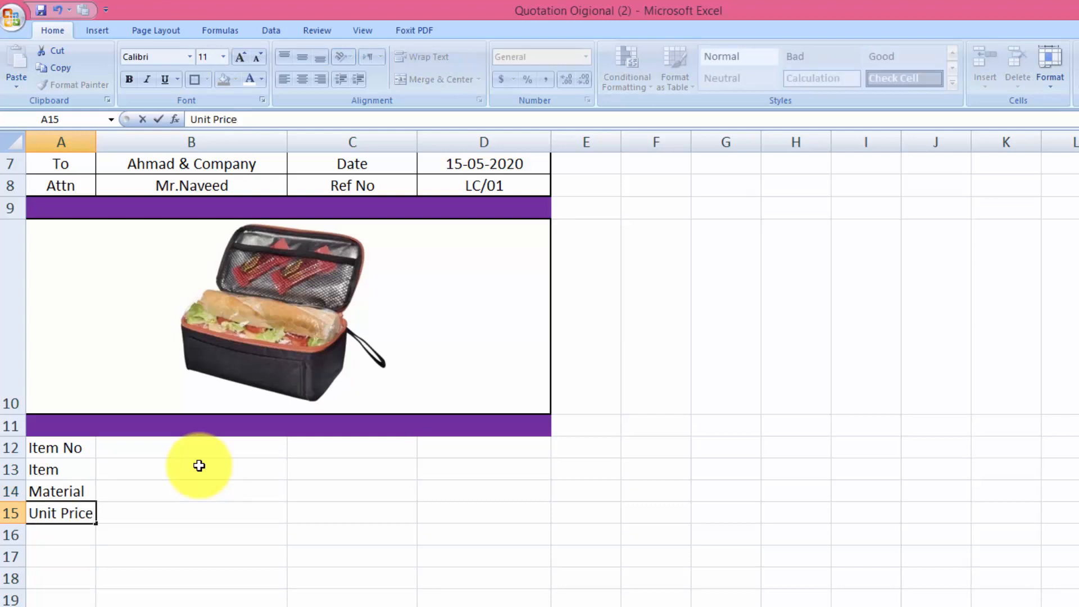
key(alt+Return)
text(in )
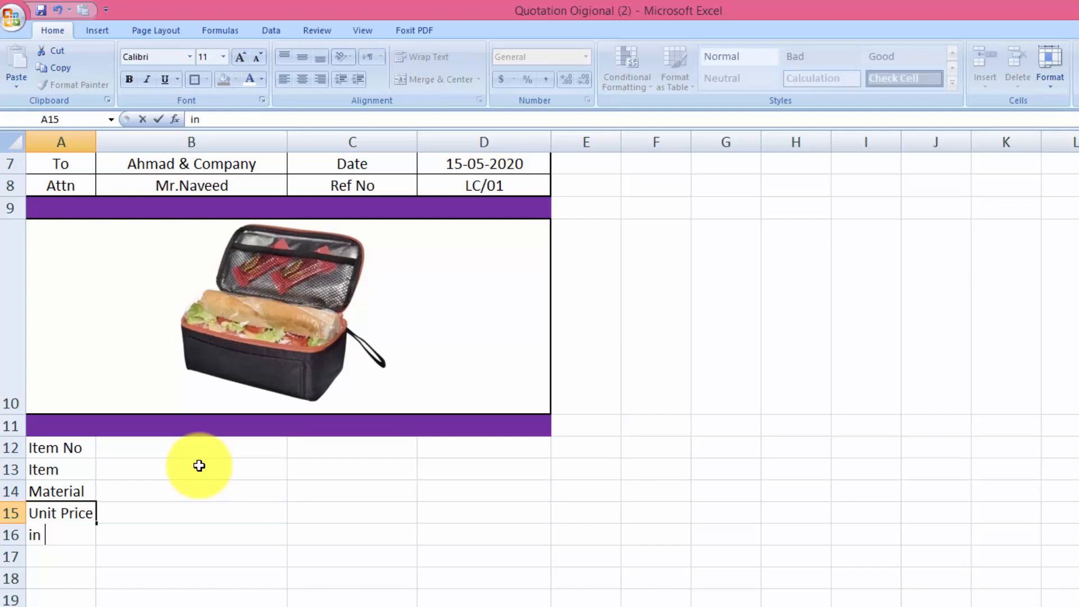
text(PKR)
key(Tab)
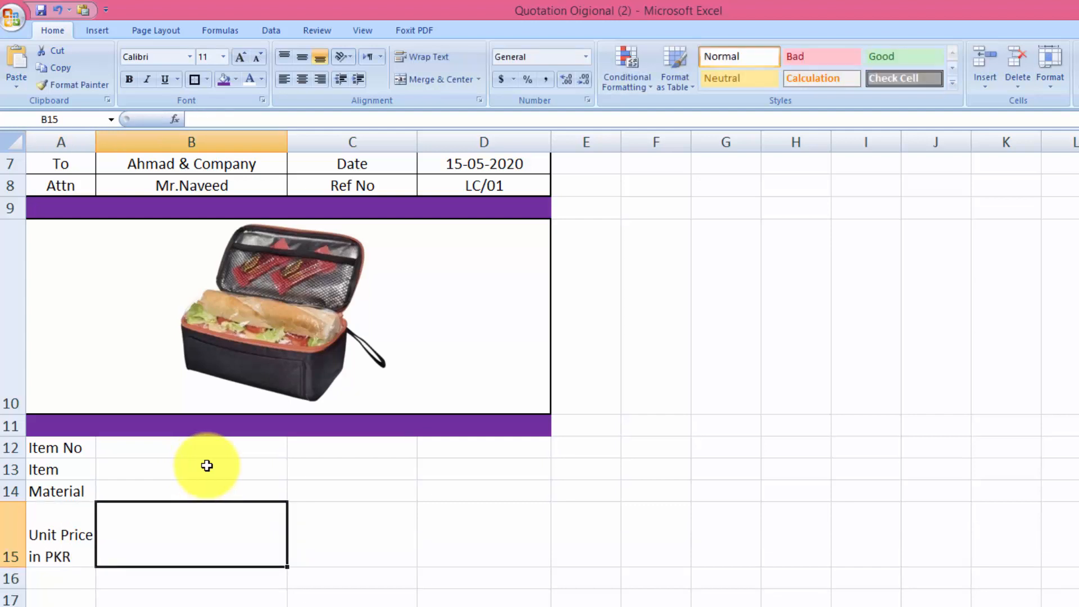
Fill B12:B15 with 2212, Lunch Box, Nylon and 130/Pack
click(171, 452)
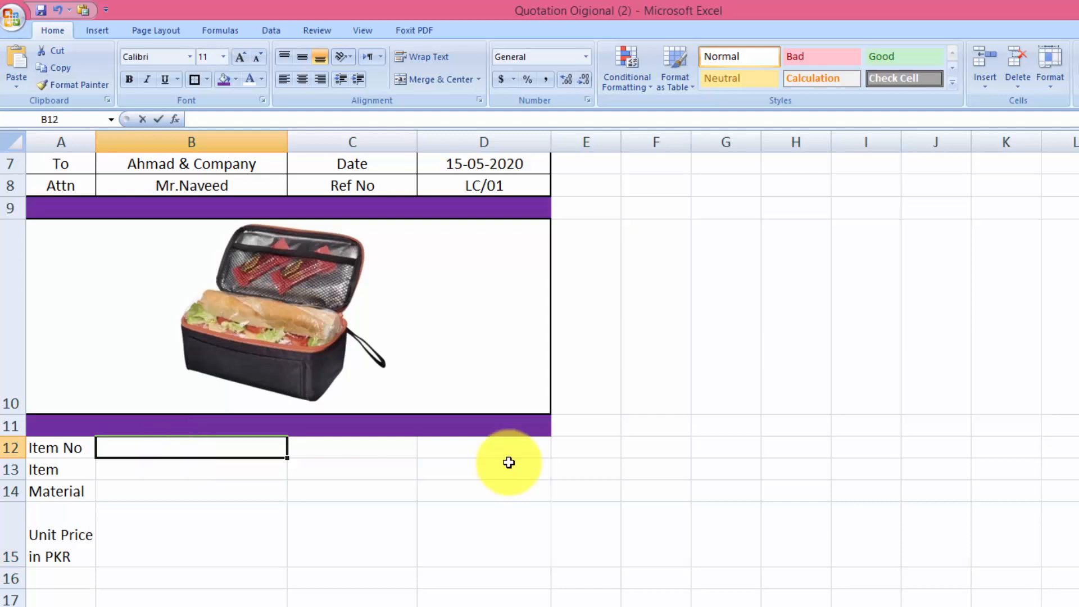
text(2212)
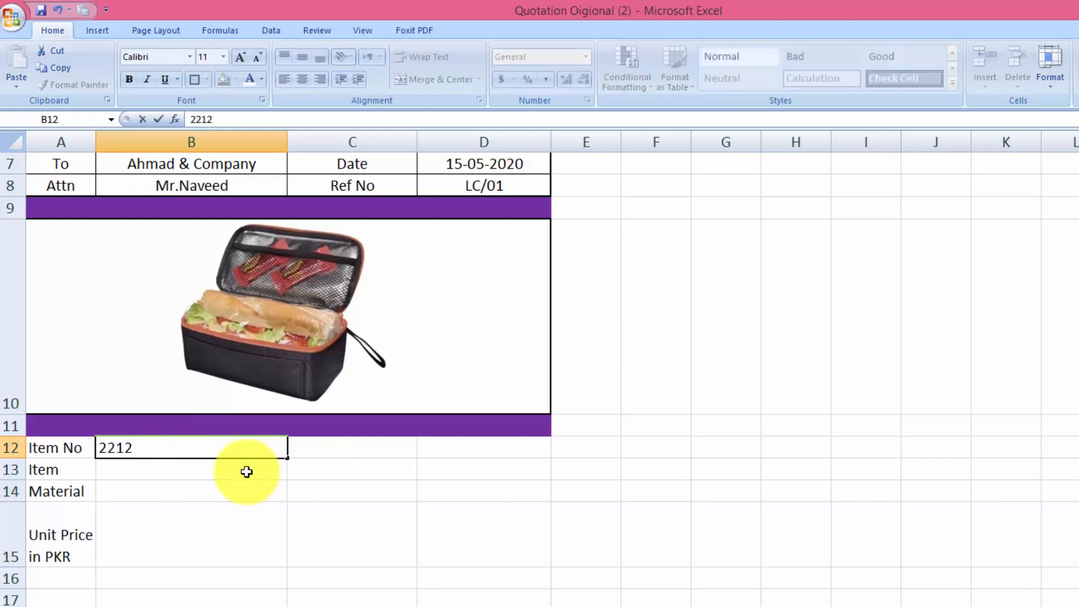
click(217, 470)
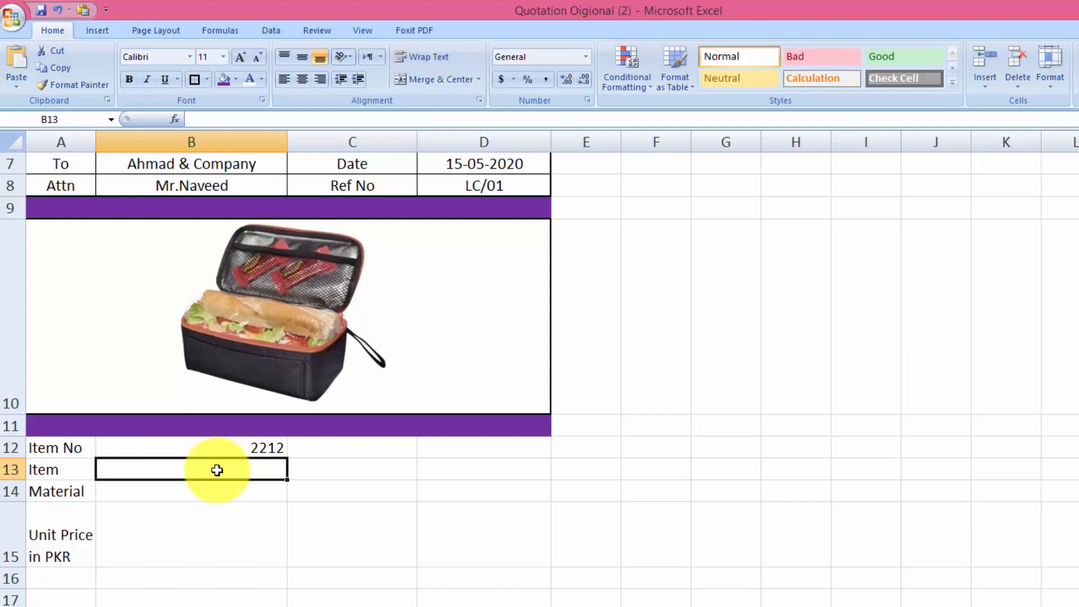
text(LUNC)
key(BackSpace)
key(BackSpace)
key(BackSpace)
key(BackSpace)
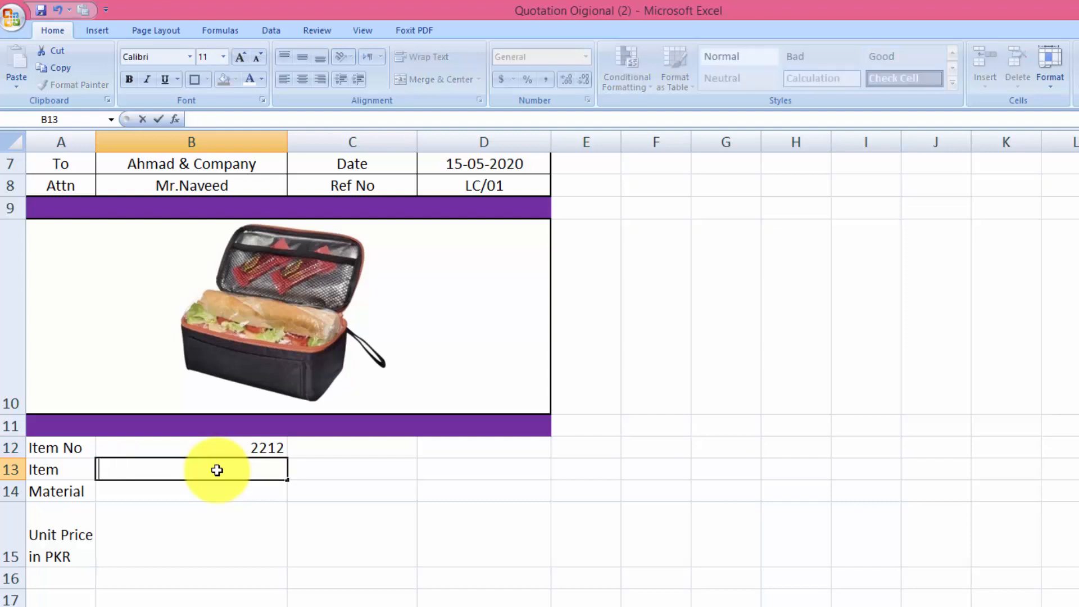
text(Lunch Box)
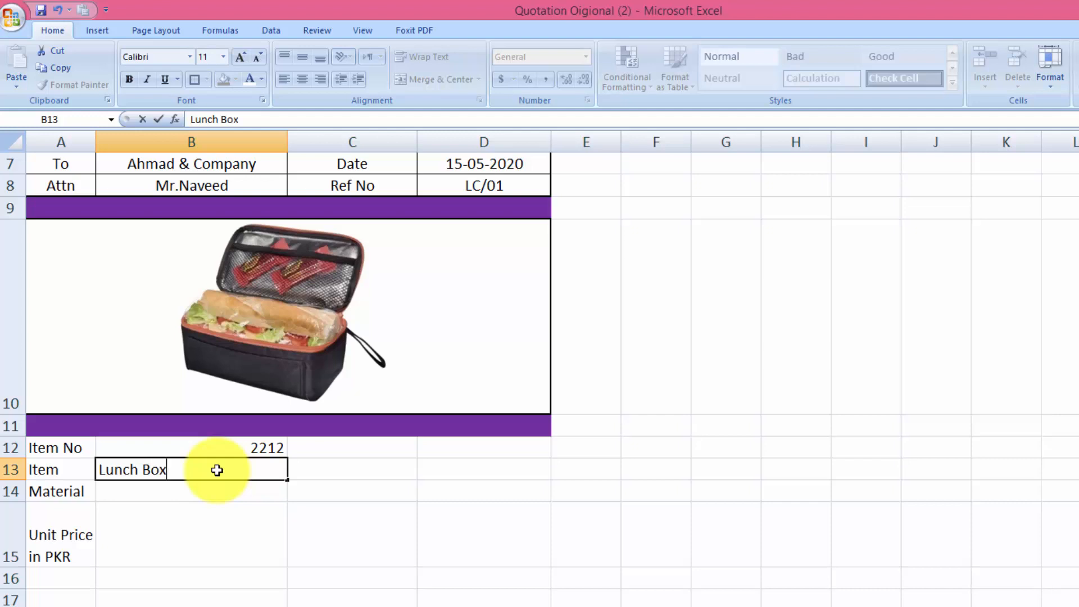
key(Return)
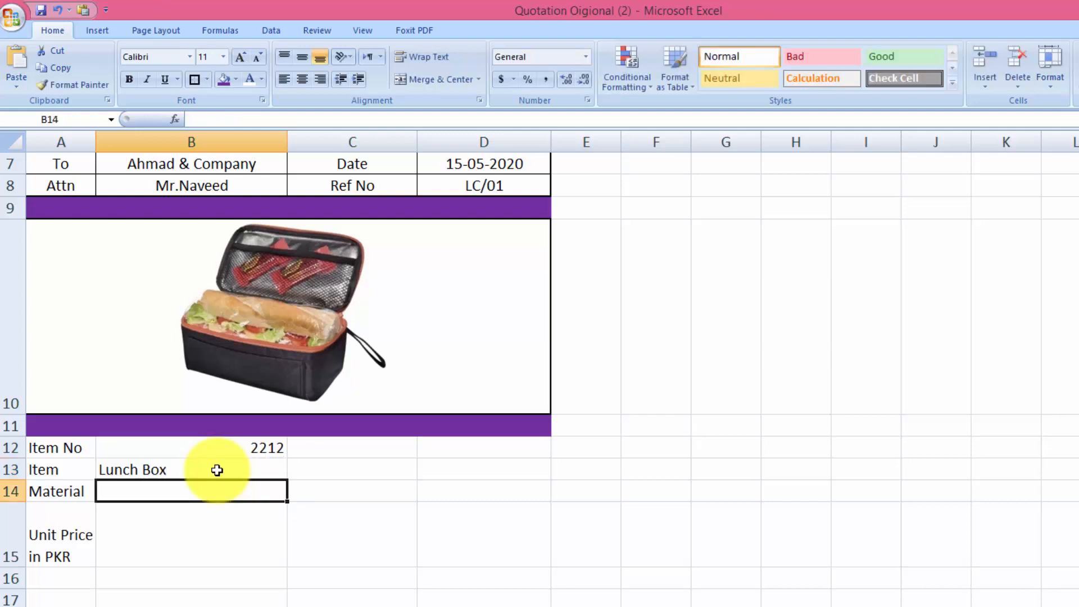
text(Nylon)
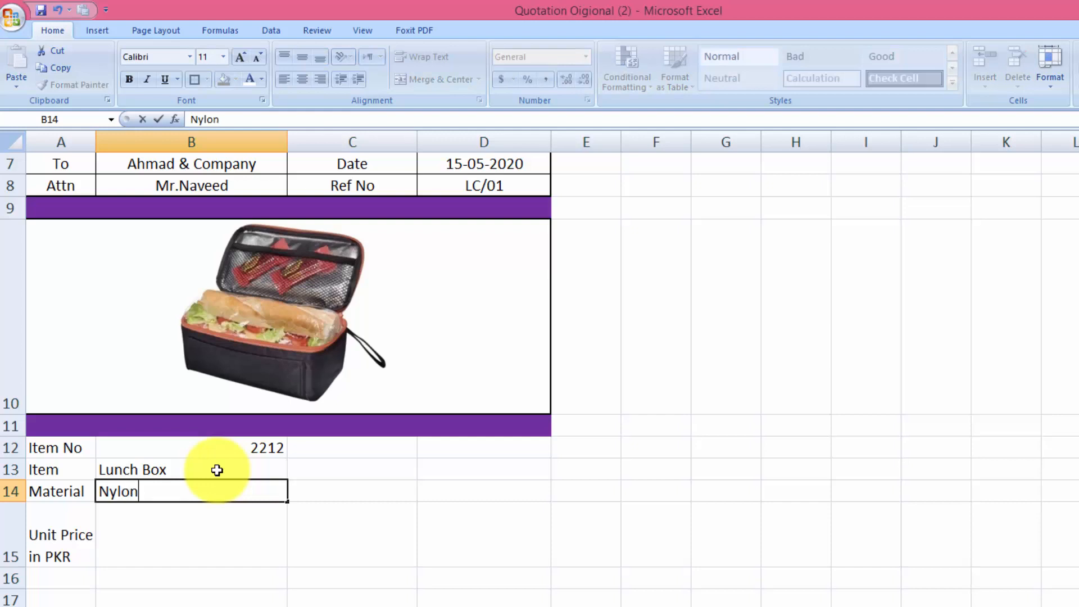
key(Return)
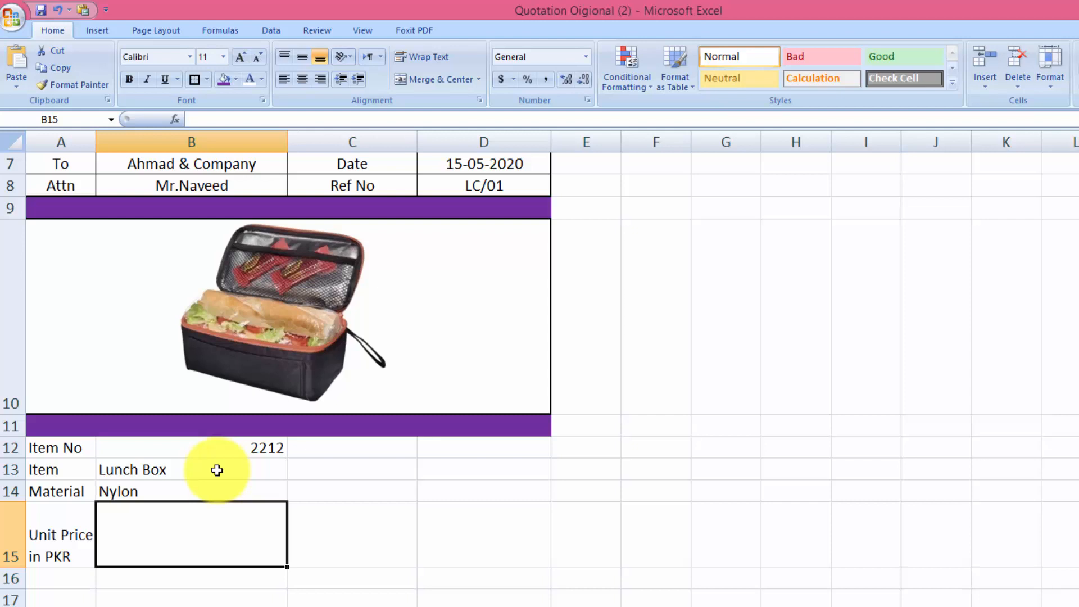
text(1)
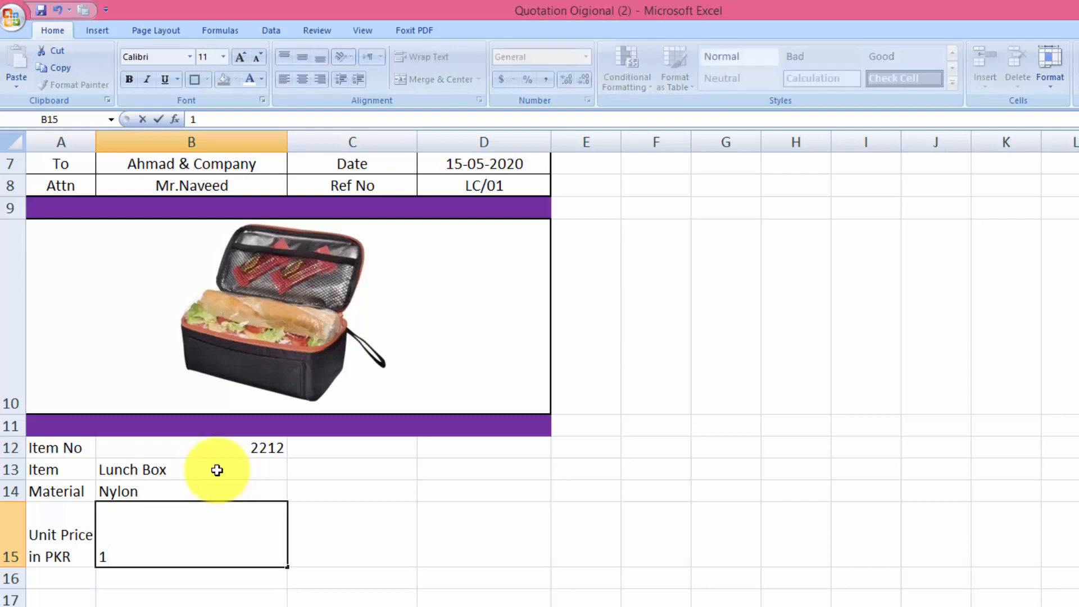
text(30/Pack)
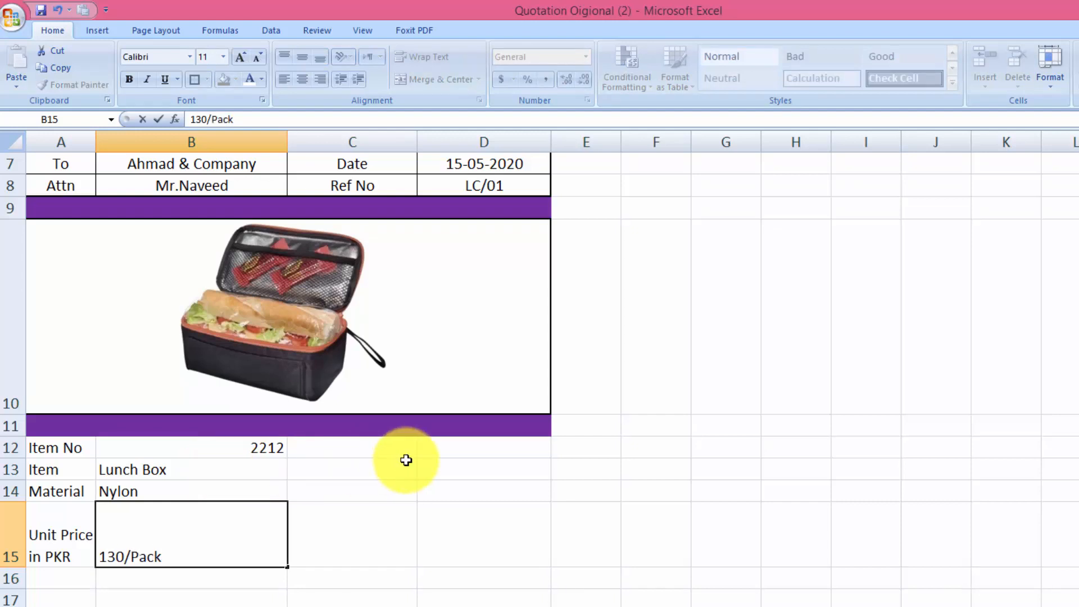
Enter the branding and Quantity entries in the spec table's right-hand columns
click(397, 454)
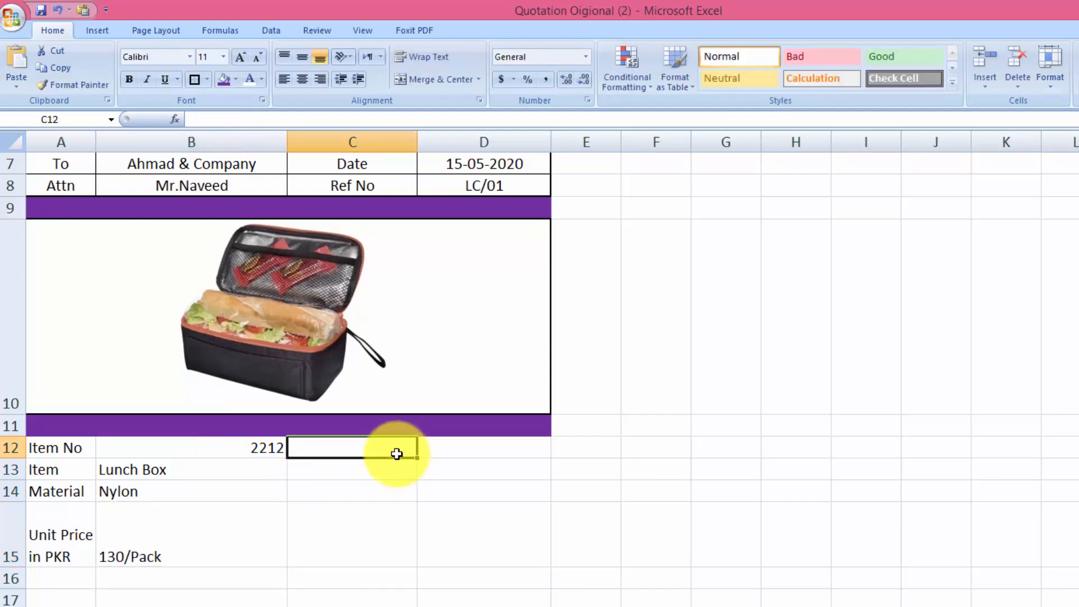
text(bra)
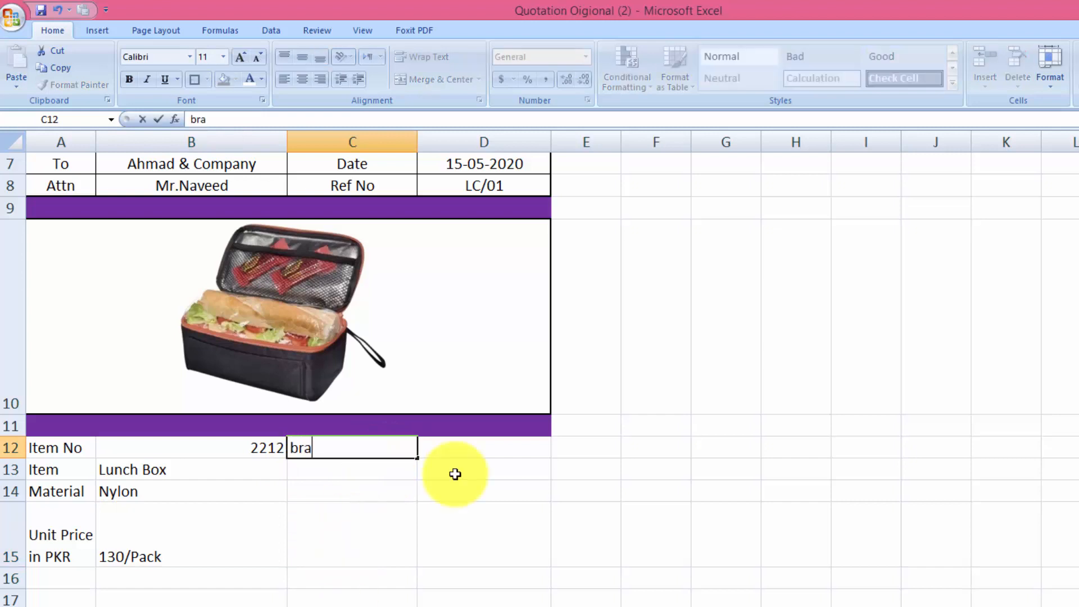
text(nding)
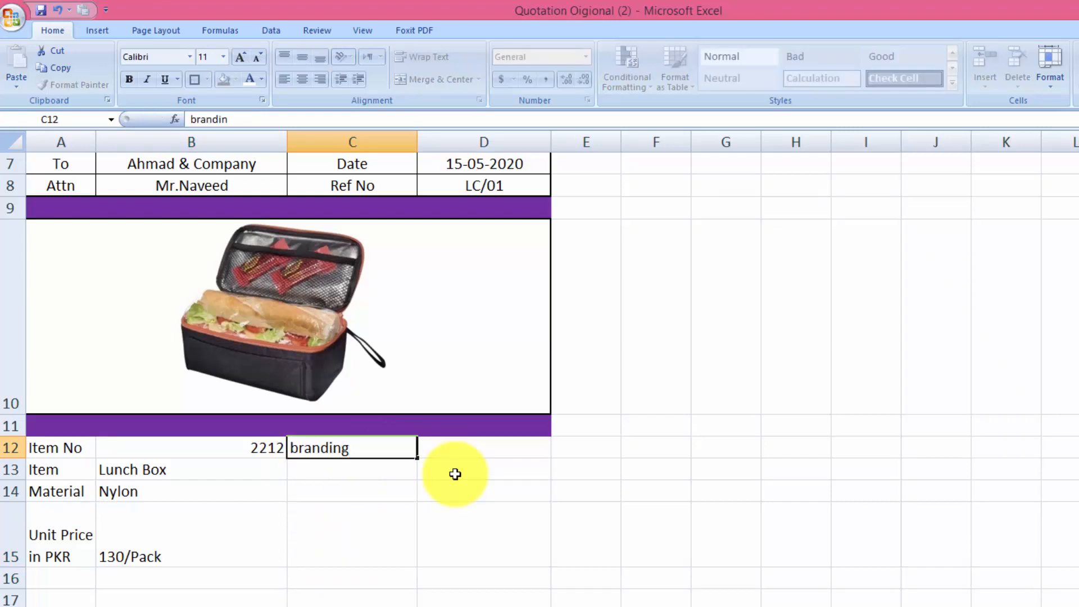
key(Tab)
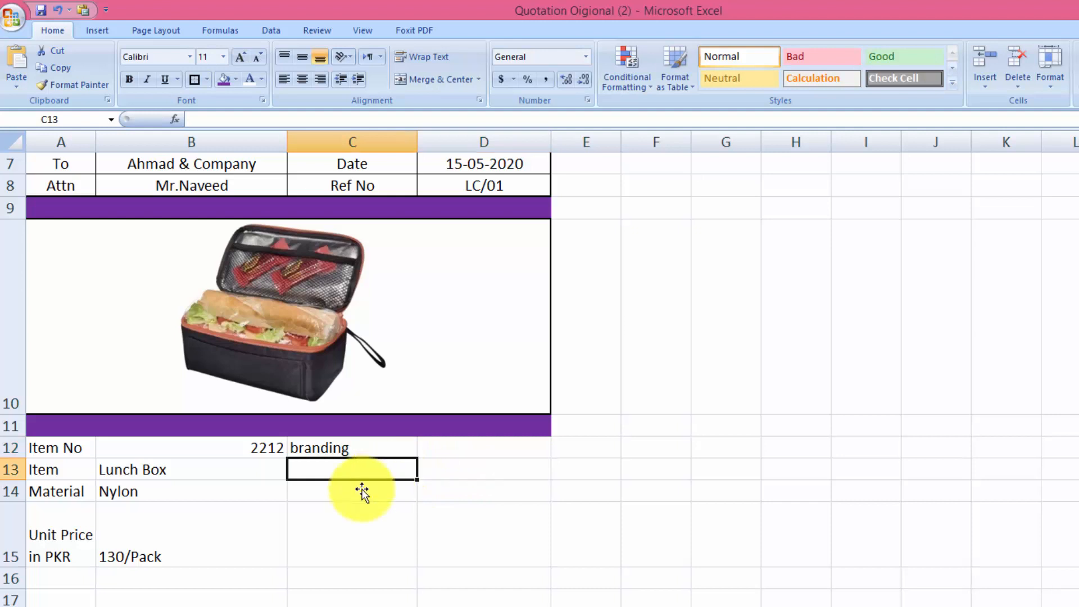
text(Q)
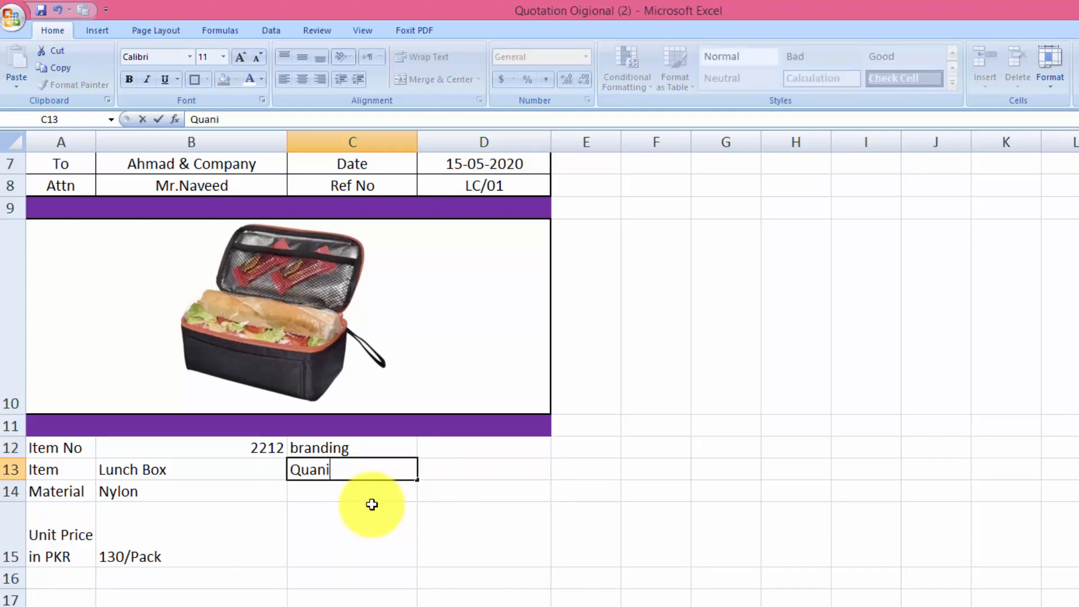
text(uantit)
key(BackSpace)
key(BackSpace)
text(tity)
key(Tab)
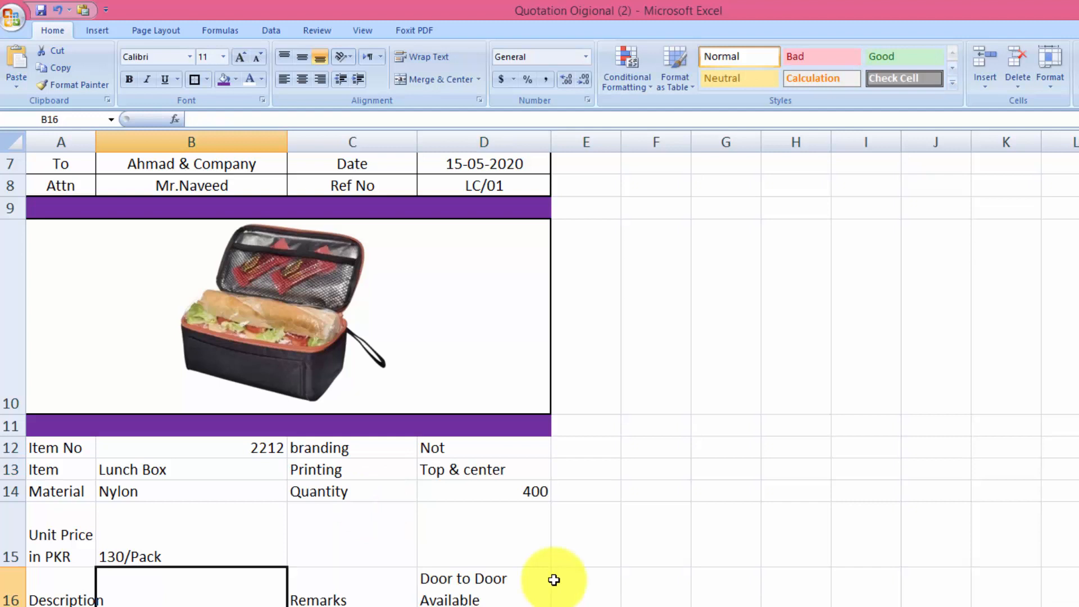
Type a two-line lunch-box description about travelling, office and fast food use in B16
text(Yse)
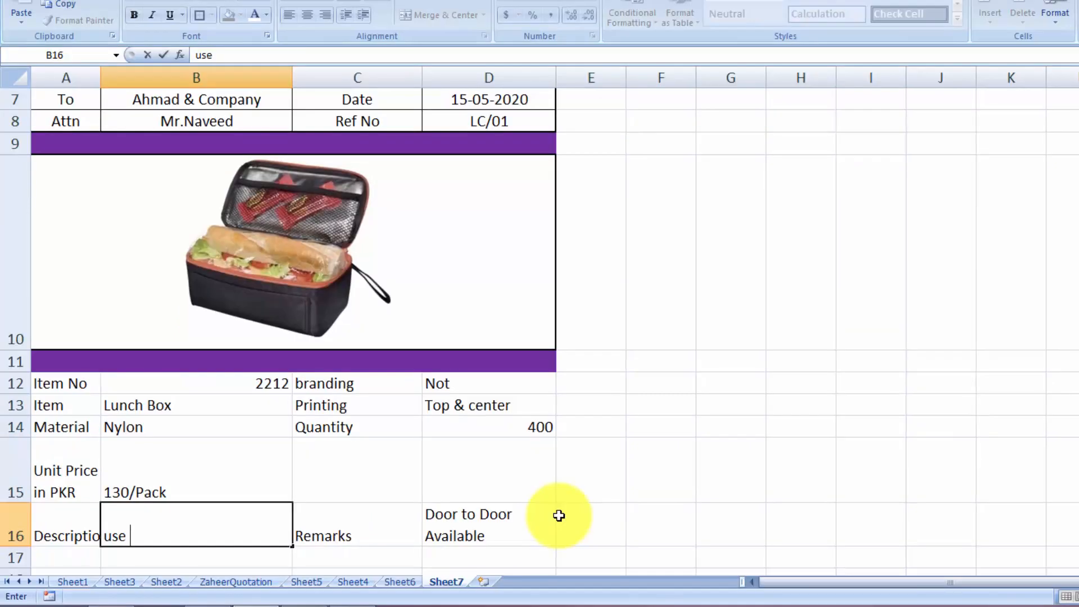
text( this Lunc)
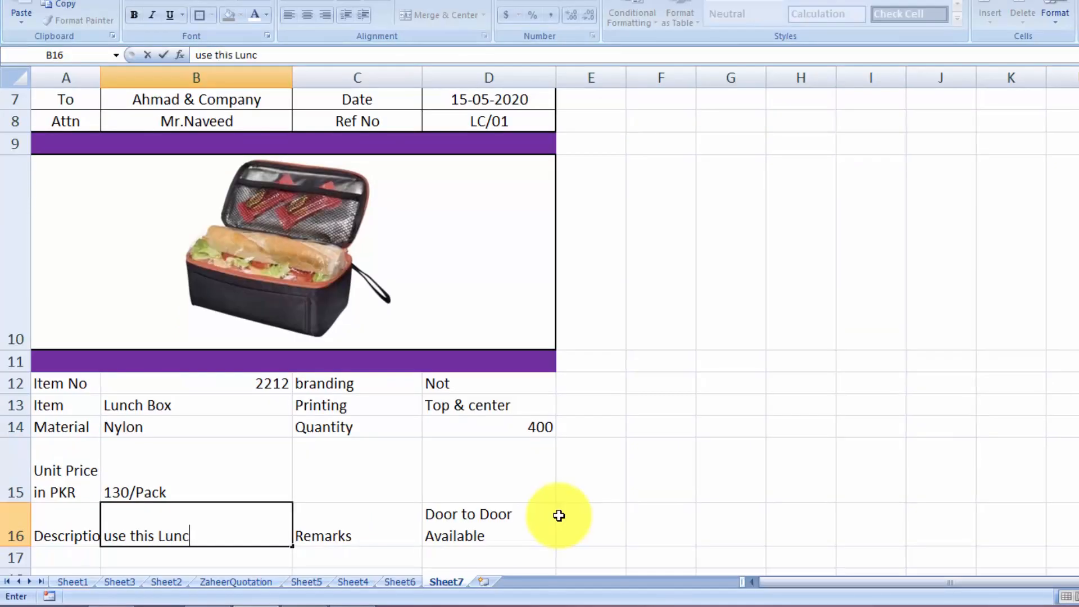
text(h Box for )
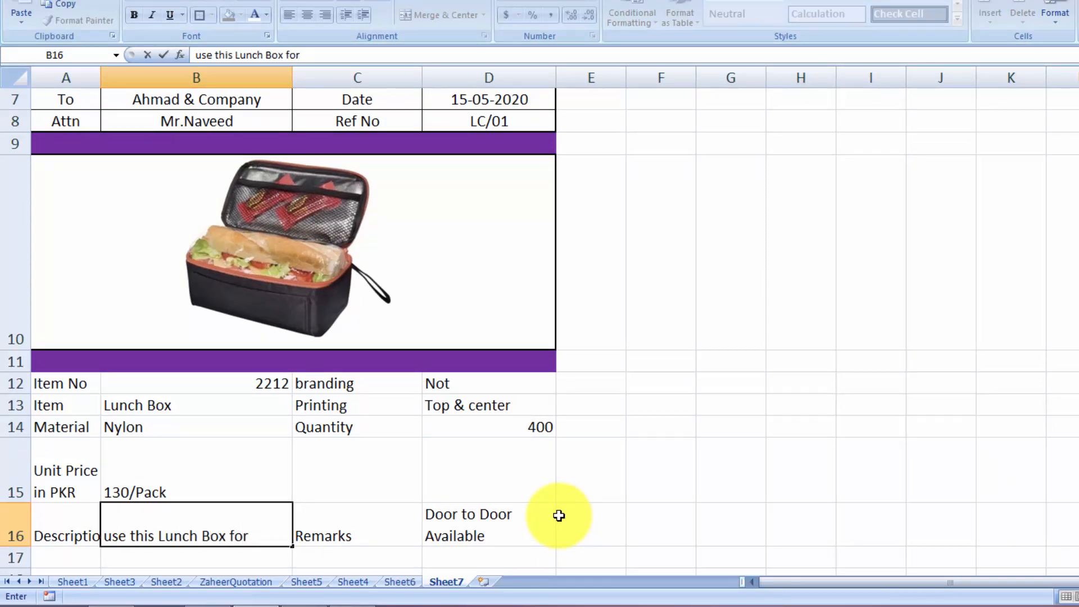
text(Tra)
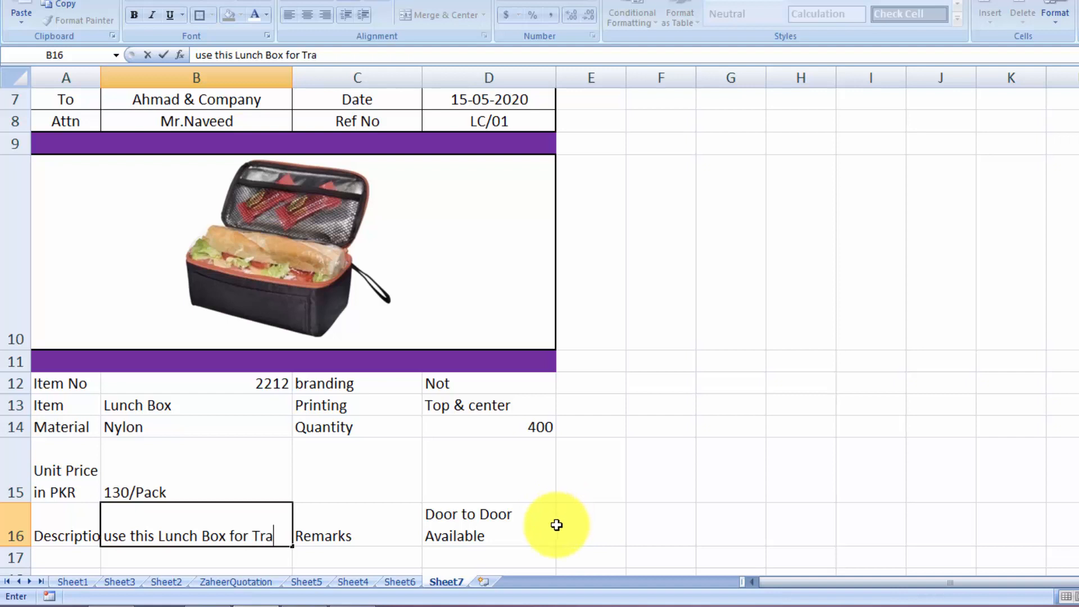
text(velling)
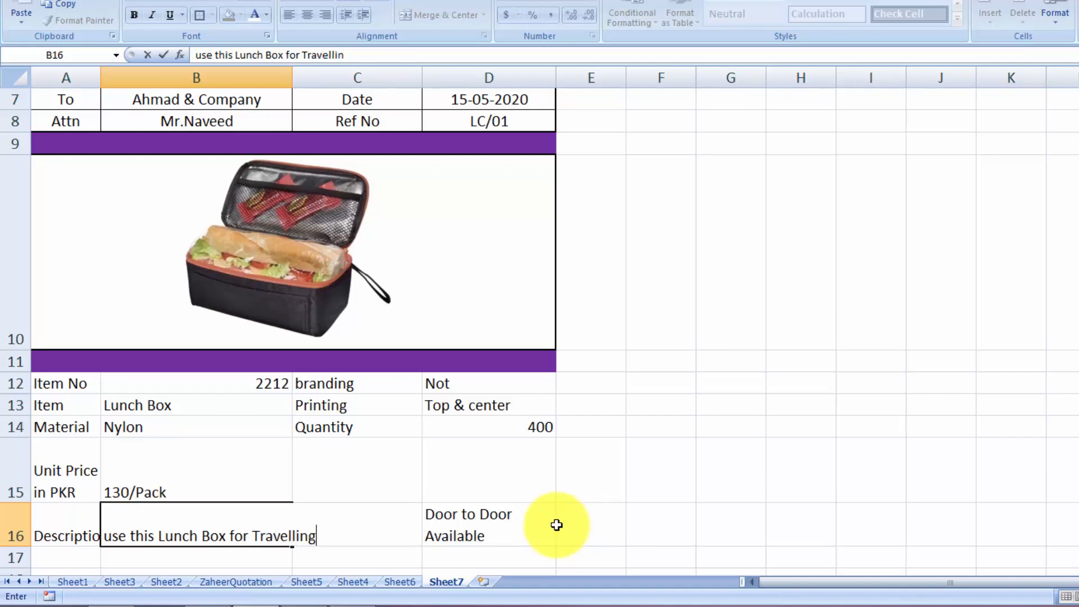
key(alt+Return)
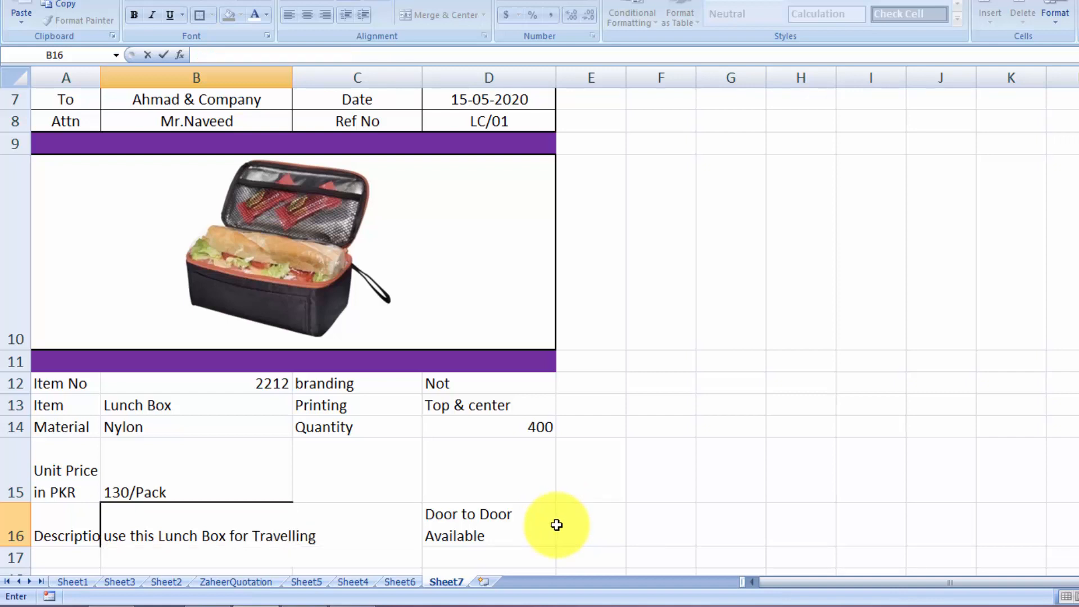
text(, Office, when)
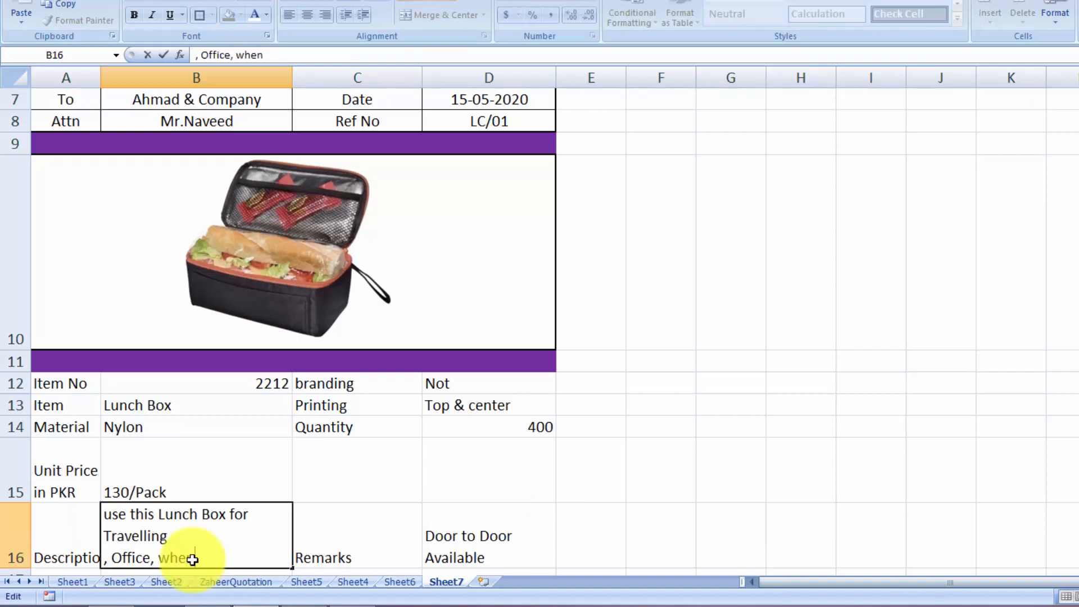
text( ever you are Usingin)
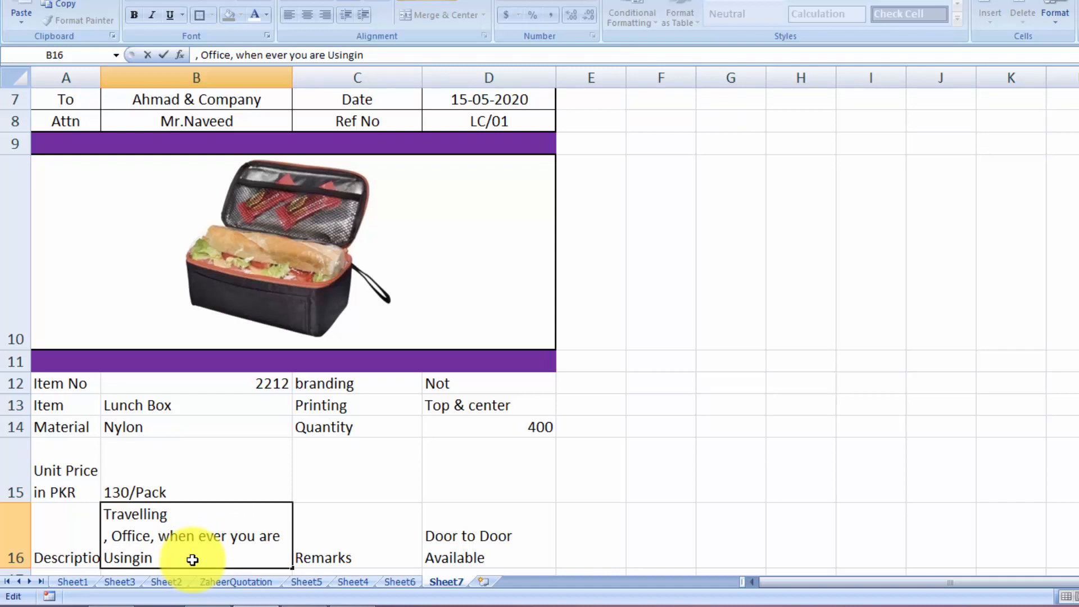
key(BackSpace)
key(BackSpace)
key(BackSpace)
text(Fast Food)
key(Tab)
drag(100, 75, 100, 75)
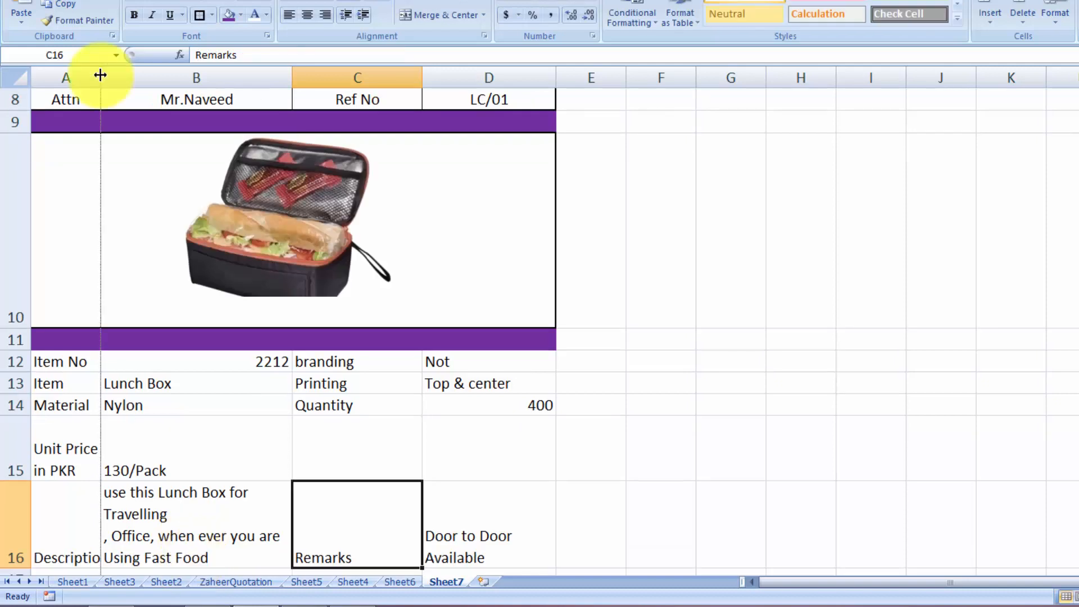
Autofit column A to fit Description and give A12:D16 borders on every cell
double_click(100, 75)
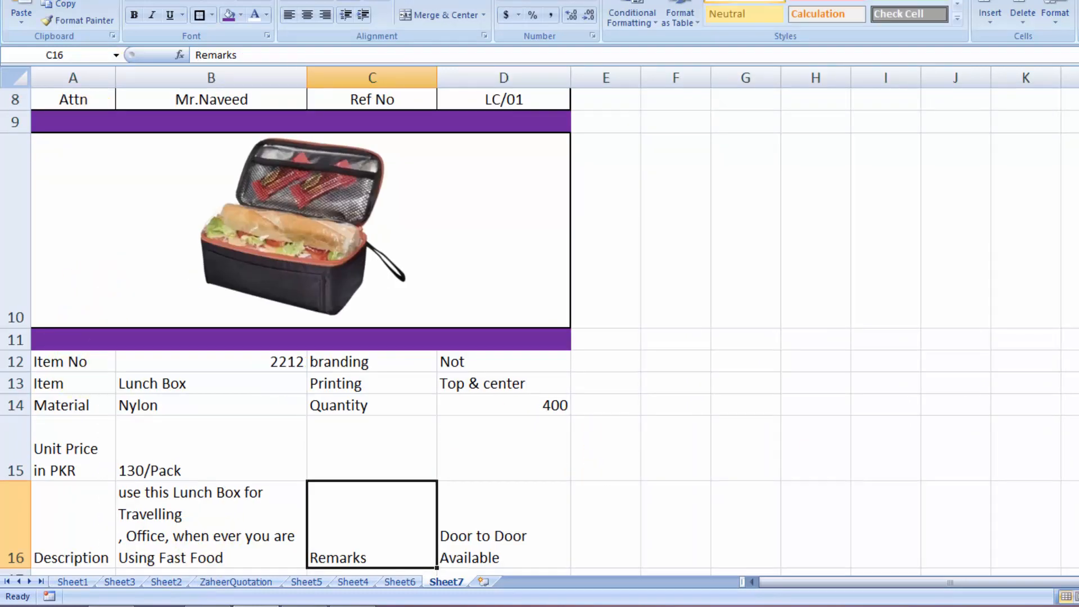
scroll(1057, 315, down, 1)
drag(56, 121, 454, 309)
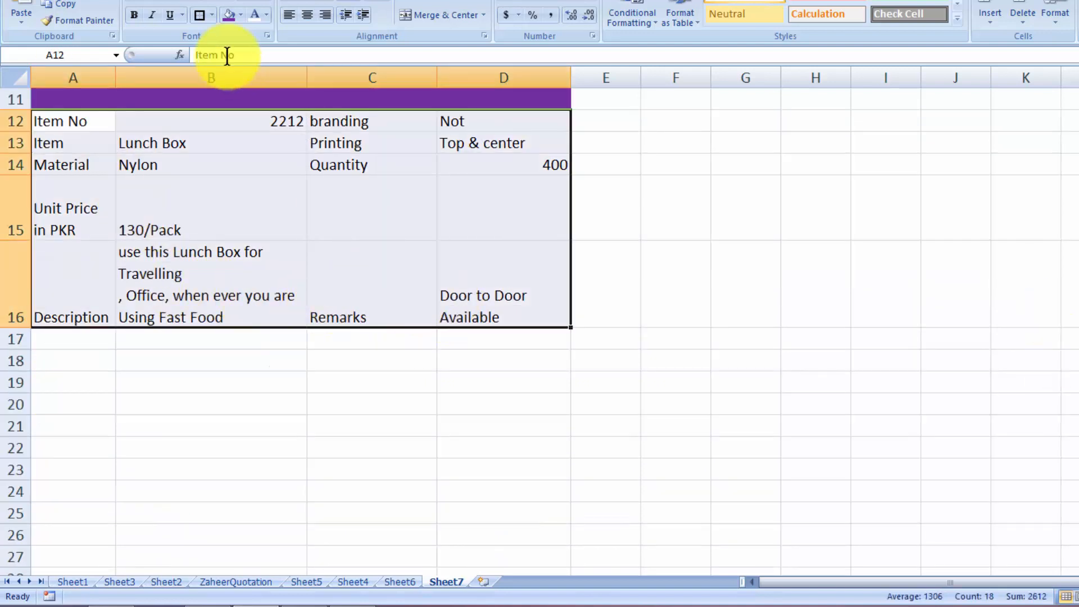
click(212, 16)
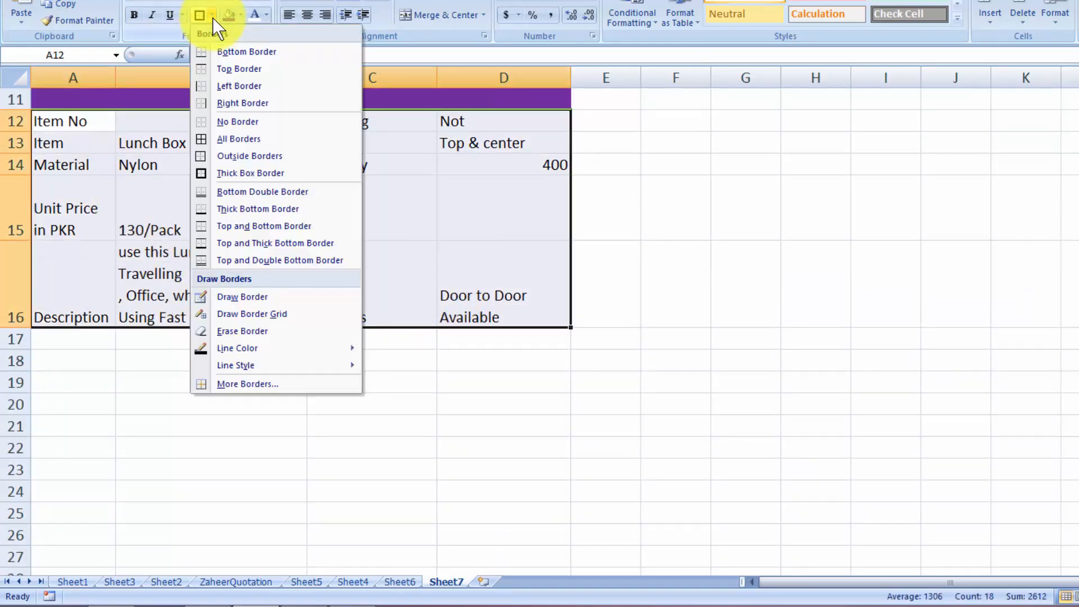
click(218, 138)
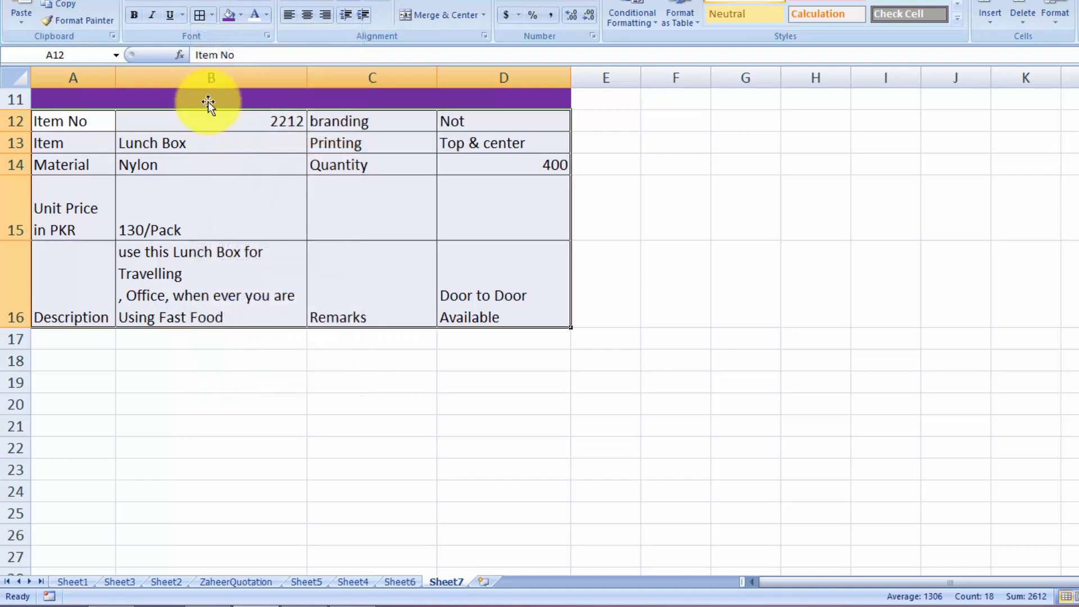
Add a thick outline to the table and centre its text horizontally and vertically
click(212, 16)
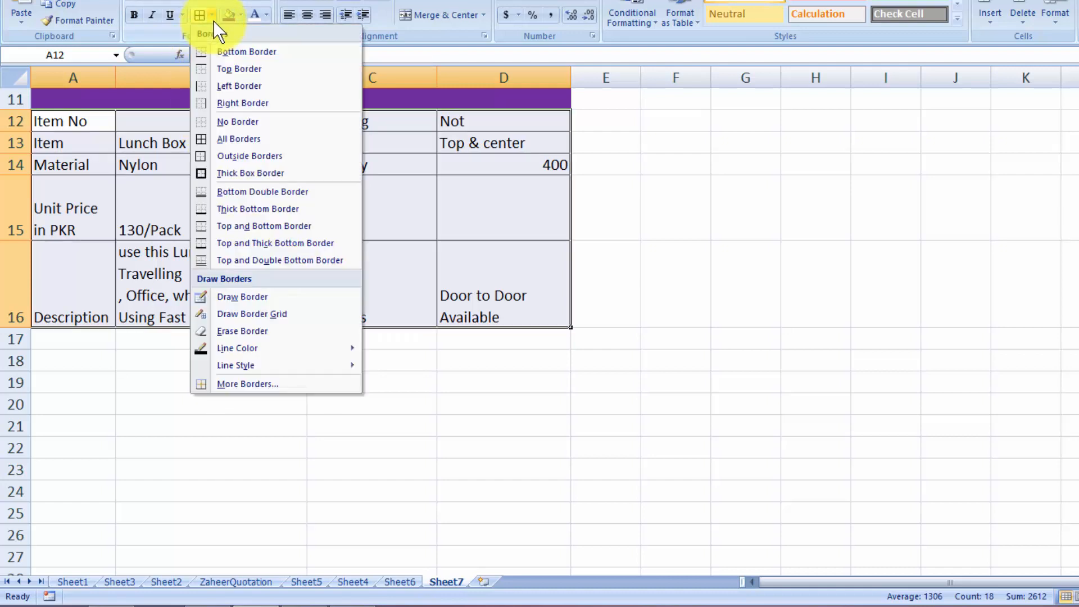
click(222, 174)
click(305, 14)
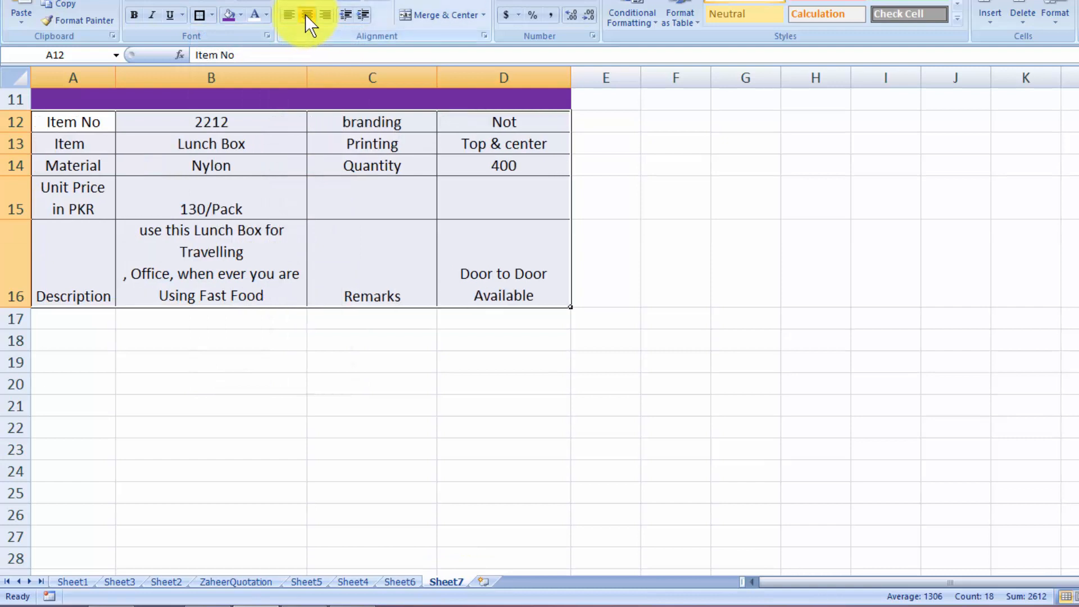
click(307, 2)
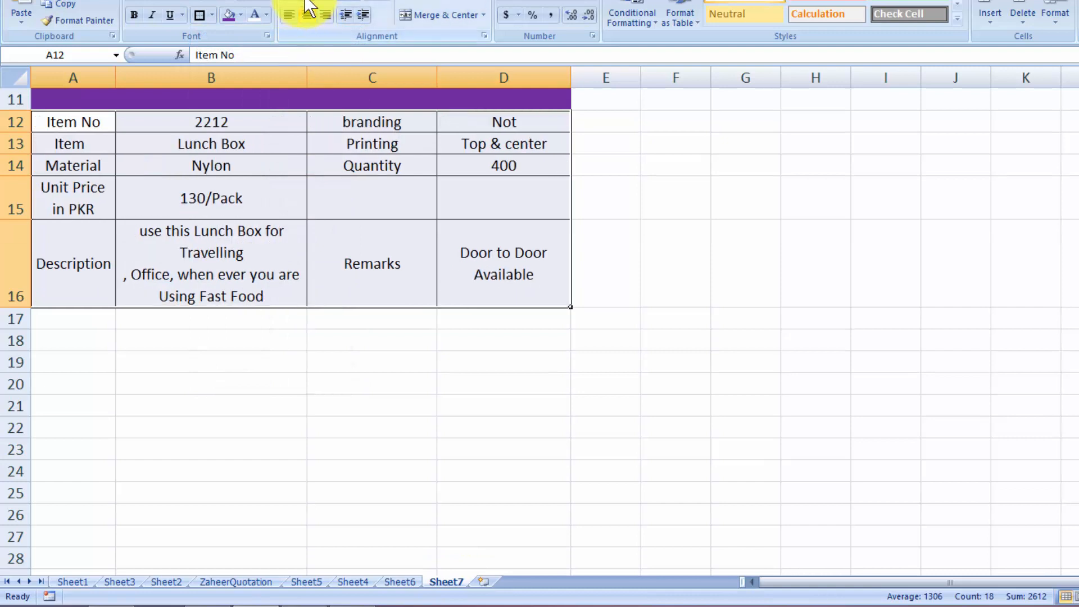
click(911, 317)
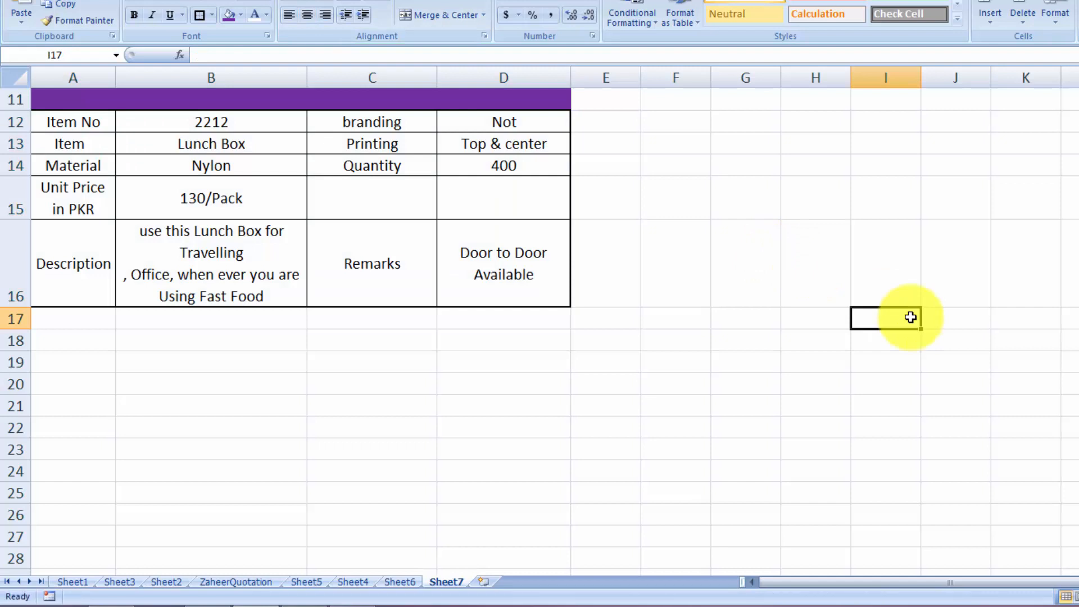
Merge A17:D17 into a single cell across the table width
scroll(911, 317, up, 4)
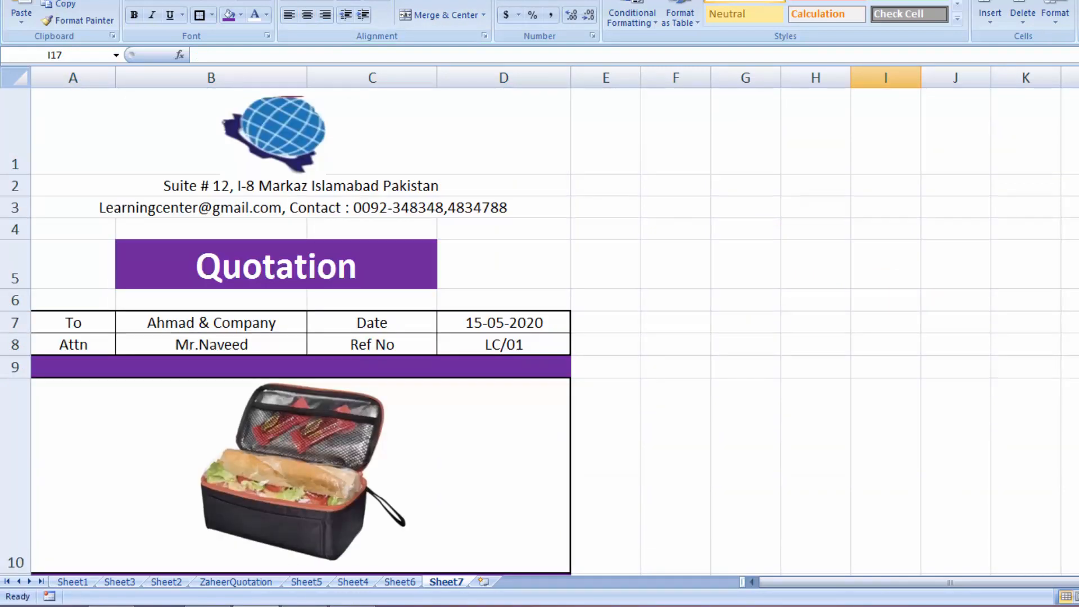
scroll(540, 332, down, 3)
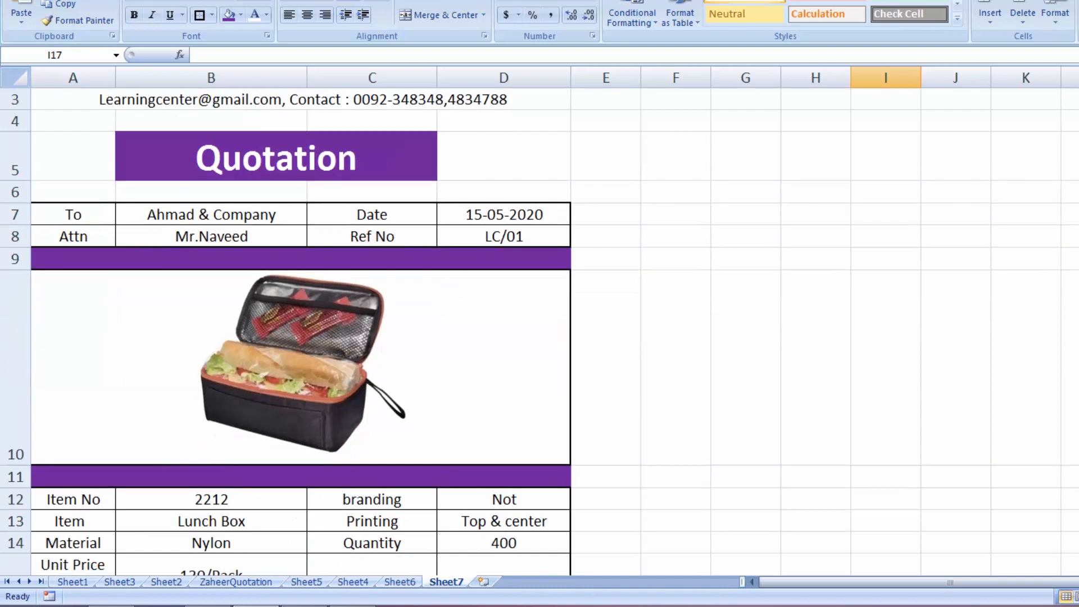
scroll(539, 331, down, 3)
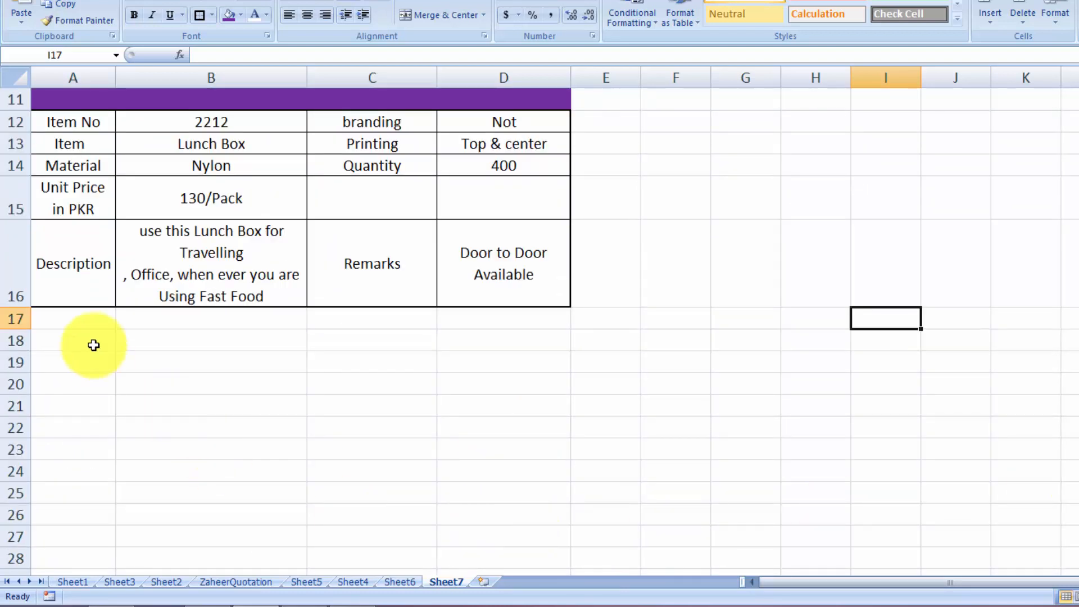
drag(27, 329, 15, 522)
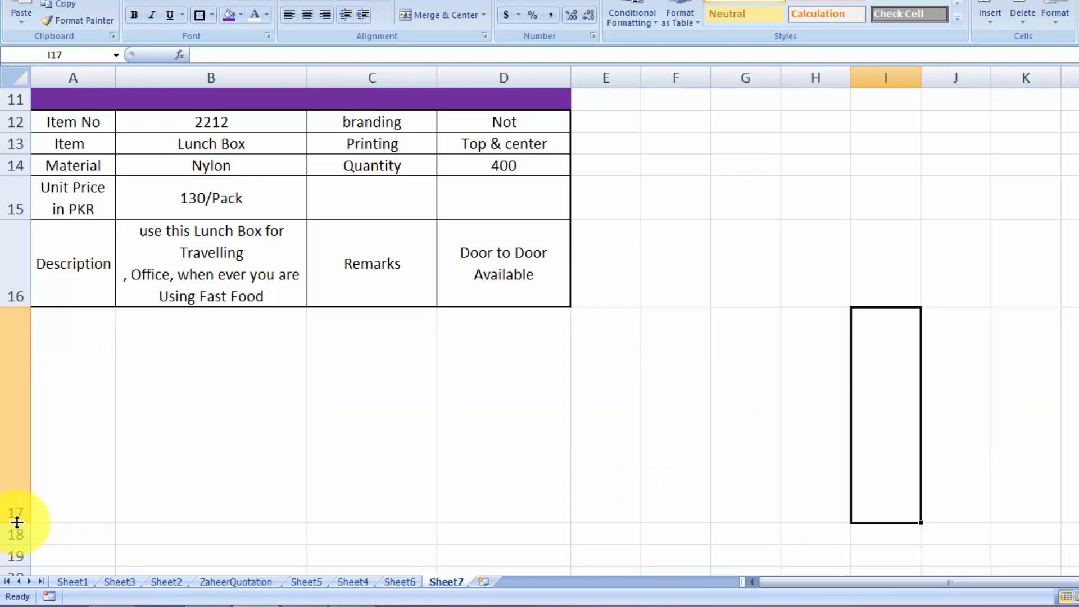
drag(103, 413, 484, 441)
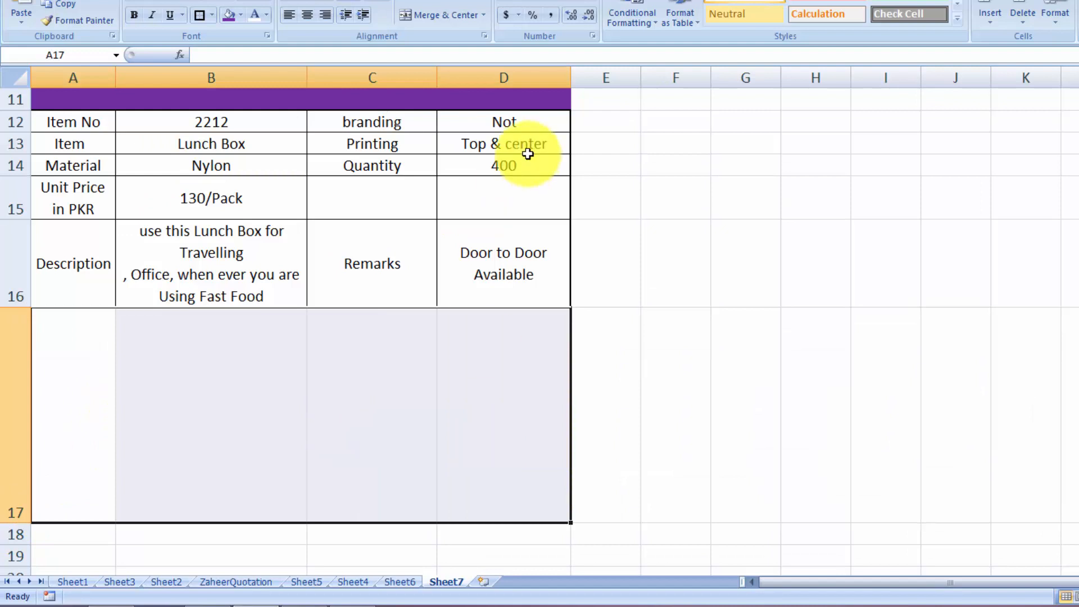
click(439, 15)
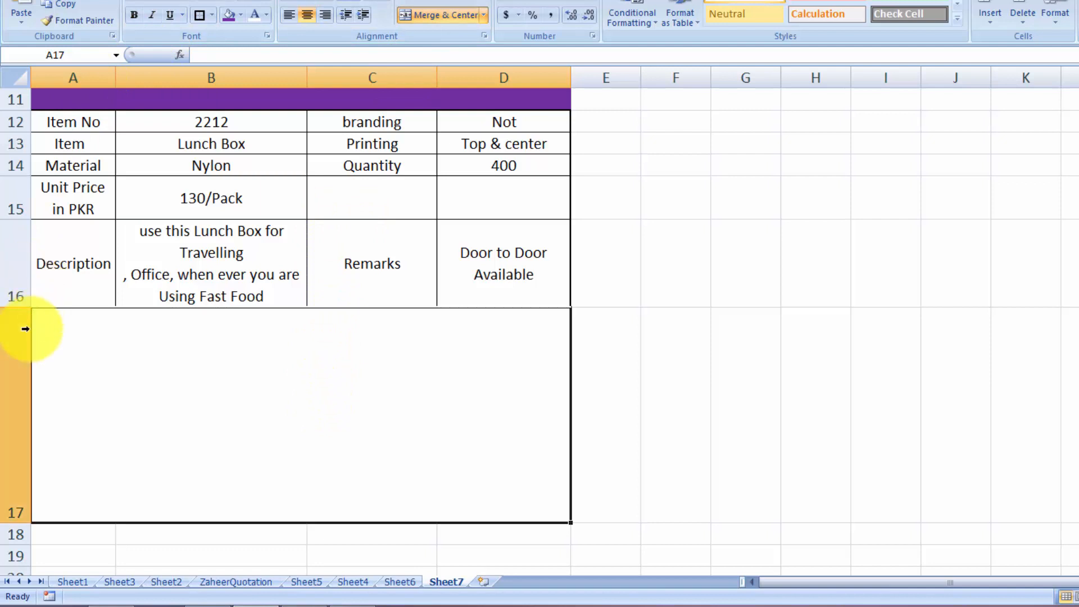
Shrink row 17 to a thin purple-filled bar and enlarge row 18 for a picture
drag(17, 523, 25, 328)
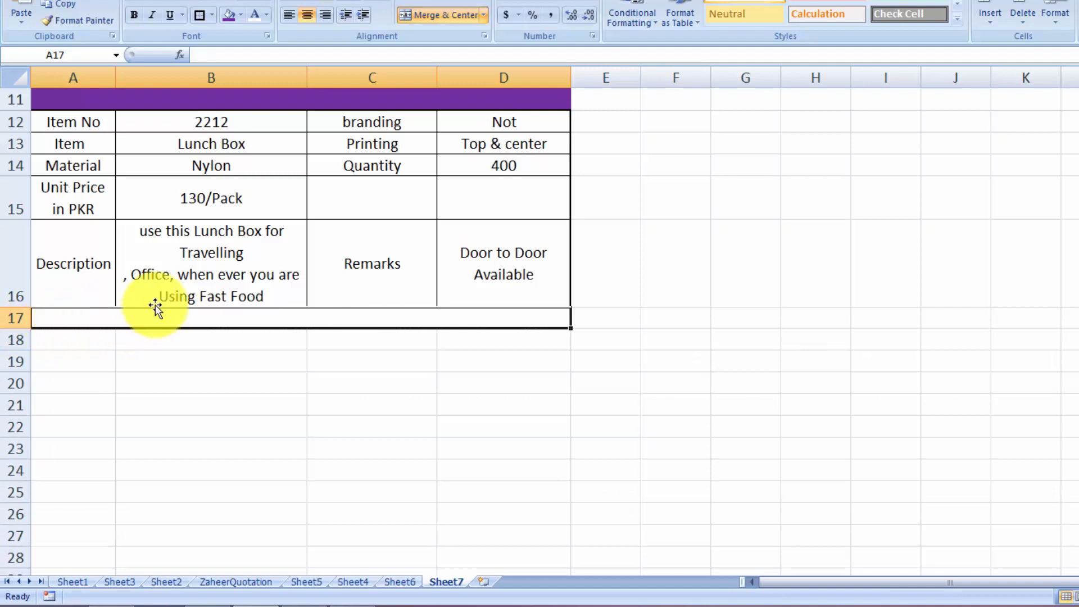
click(230, 19)
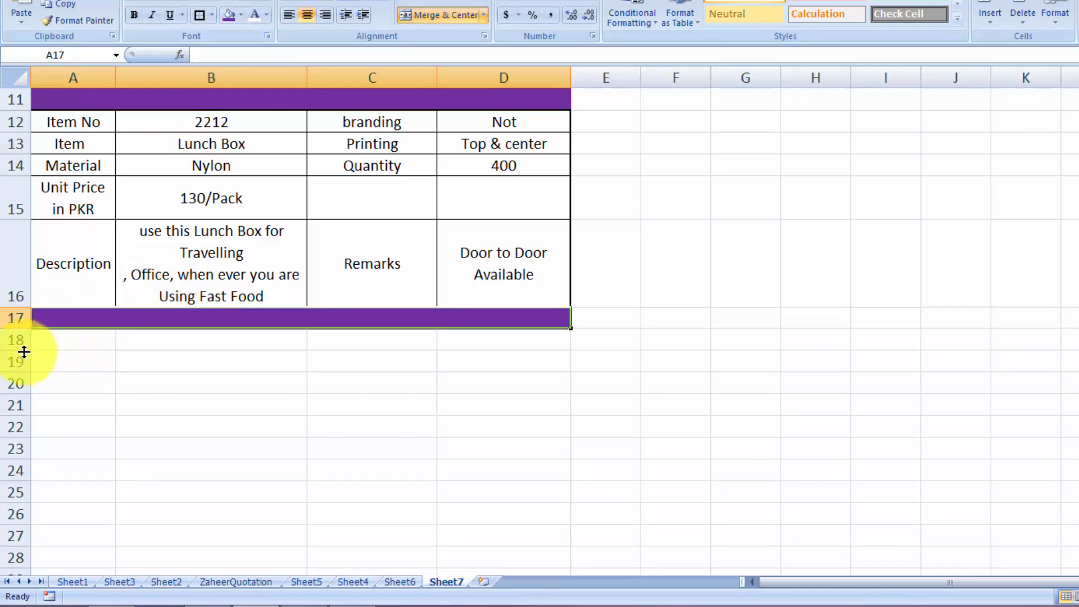
drag(23, 352, 19, 541)
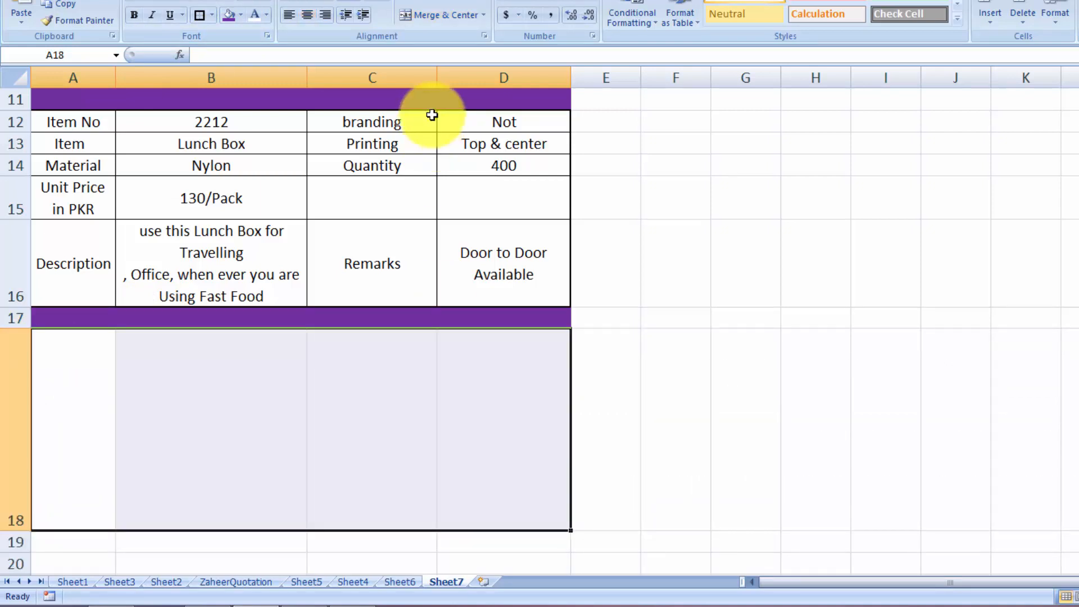
Merge A18:D18 and insert the printer png picture
click(435, 14)
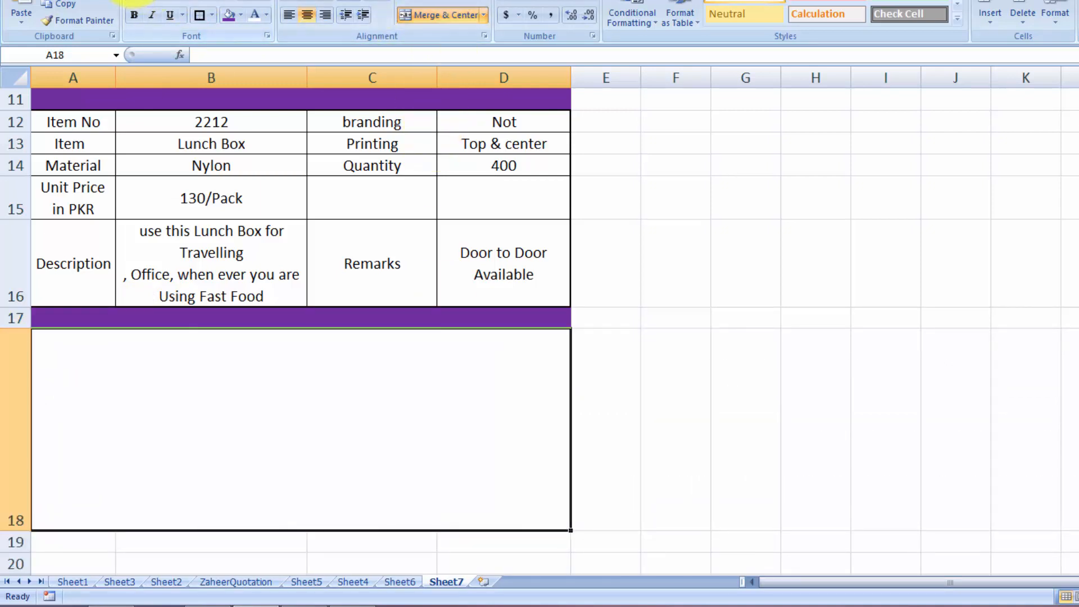
click(138, 1)
click(107, 8)
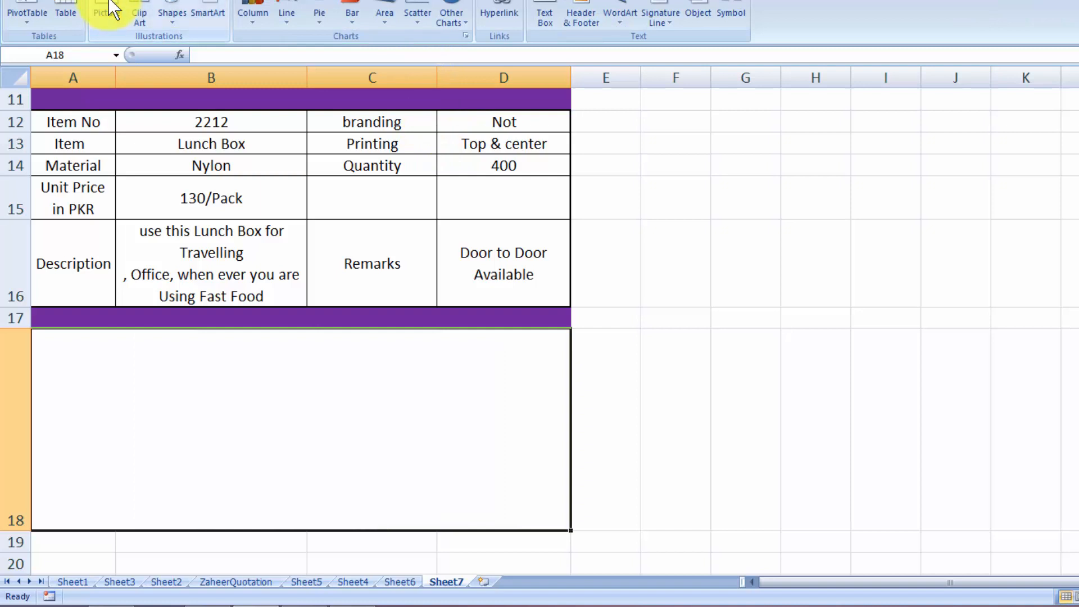
scroll(1007, 227, down, 10)
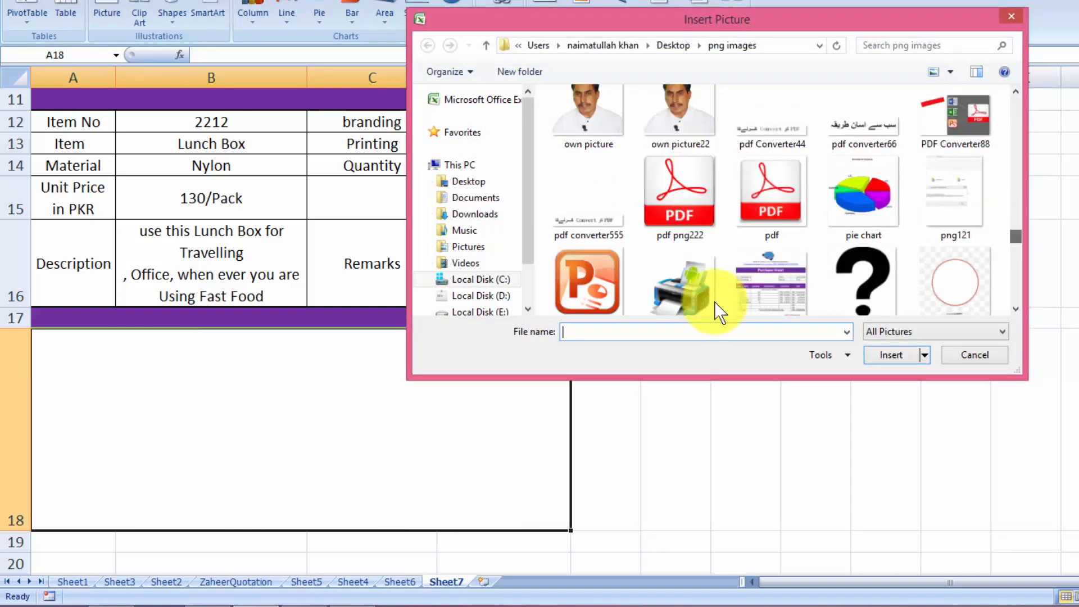
click(668, 297)
click(893, 356)
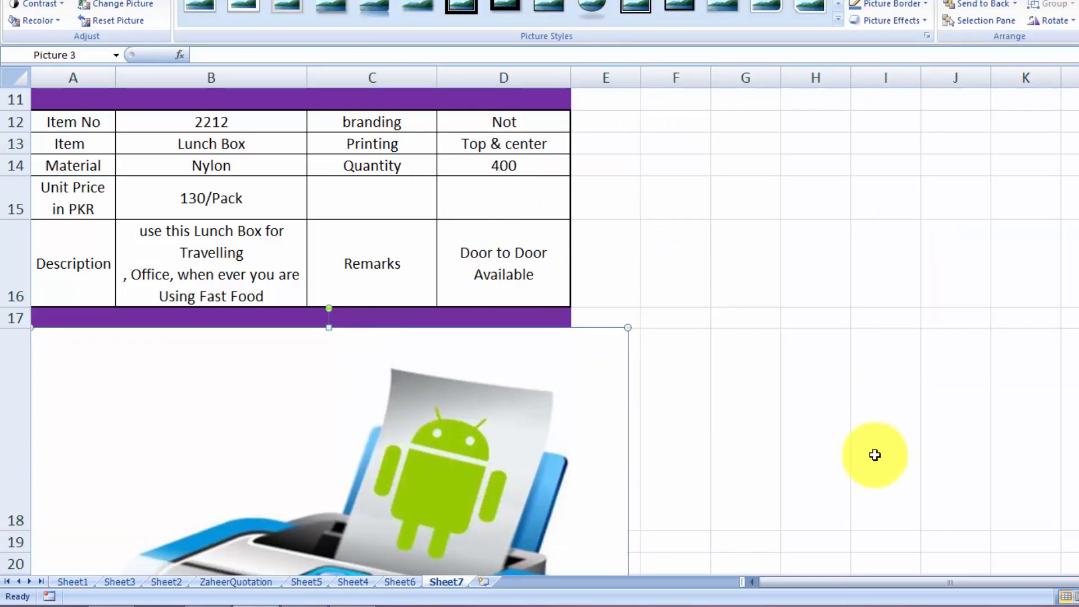
Shrink the printer picture and position it inside row 18
scroll(527, 506, down, 2)
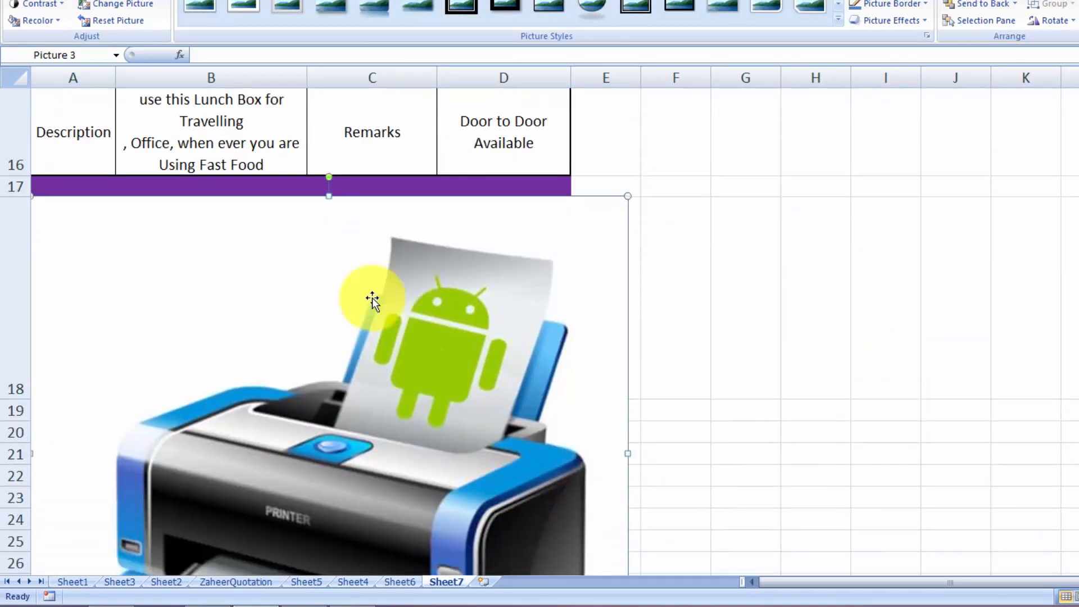
drag(538, 242, 321, 424)
drag(289, 461, 276, 327)
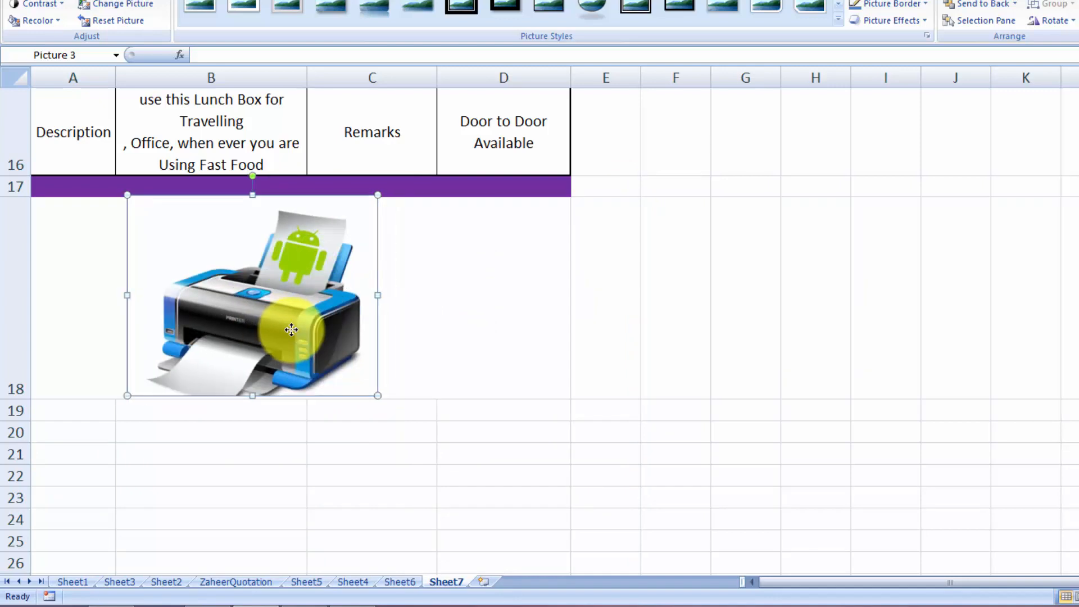
drag(74, 416, 440, 410)
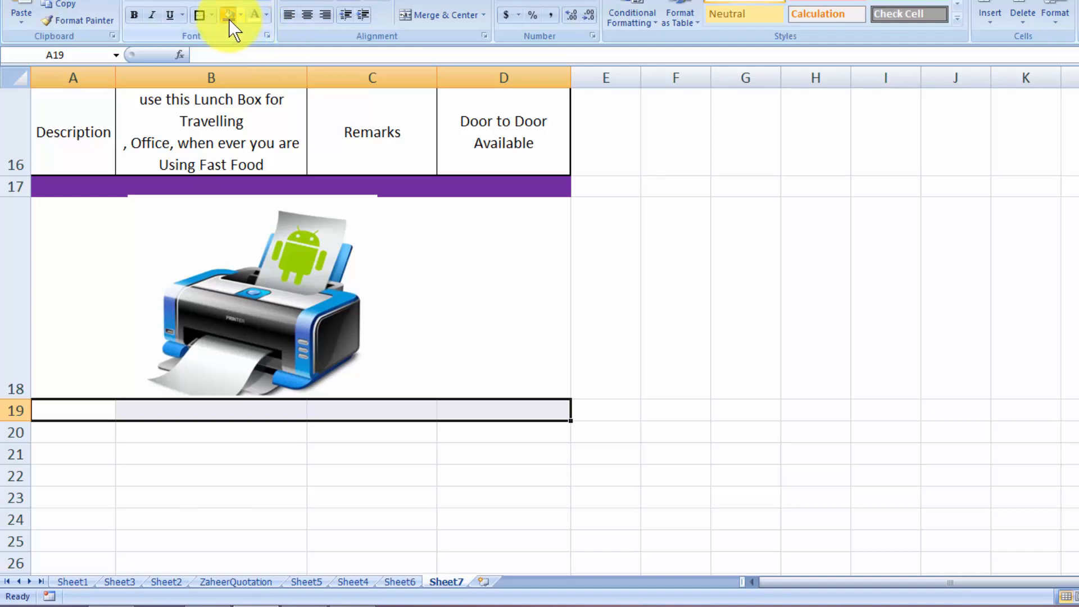
Fill A19:D19 purple and put a thick box border around the printer picture cell A18
click(229, 17)
click(809, 304)
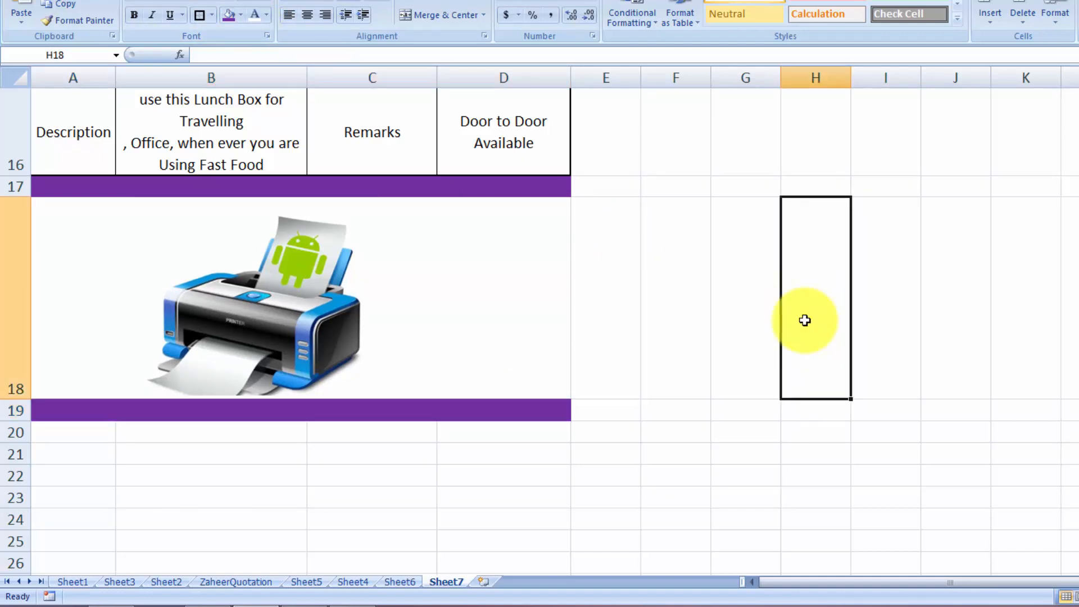
click(557, 280)
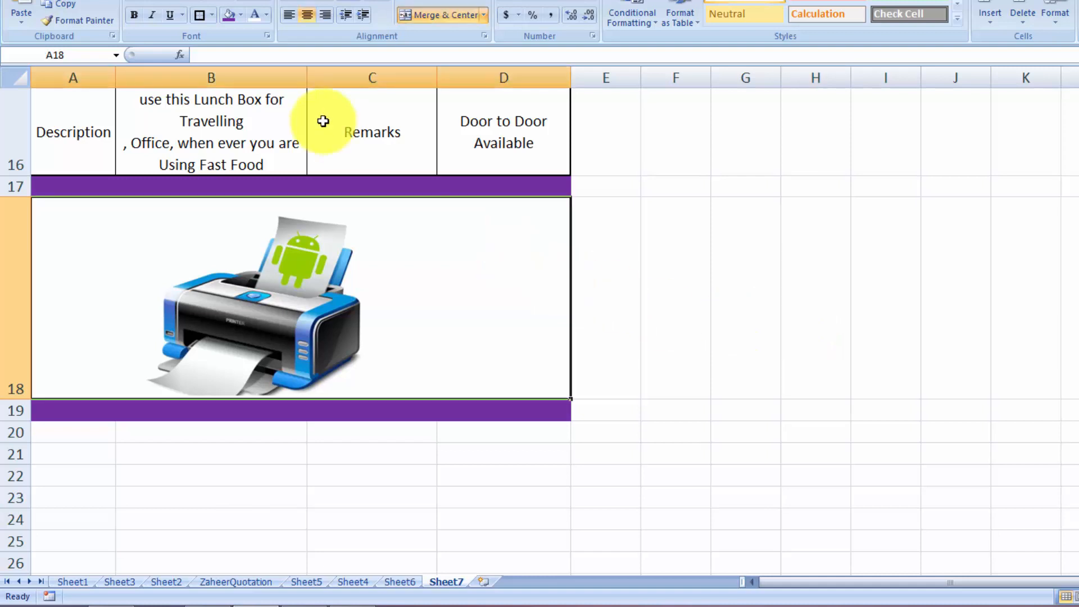
click(199, 15)
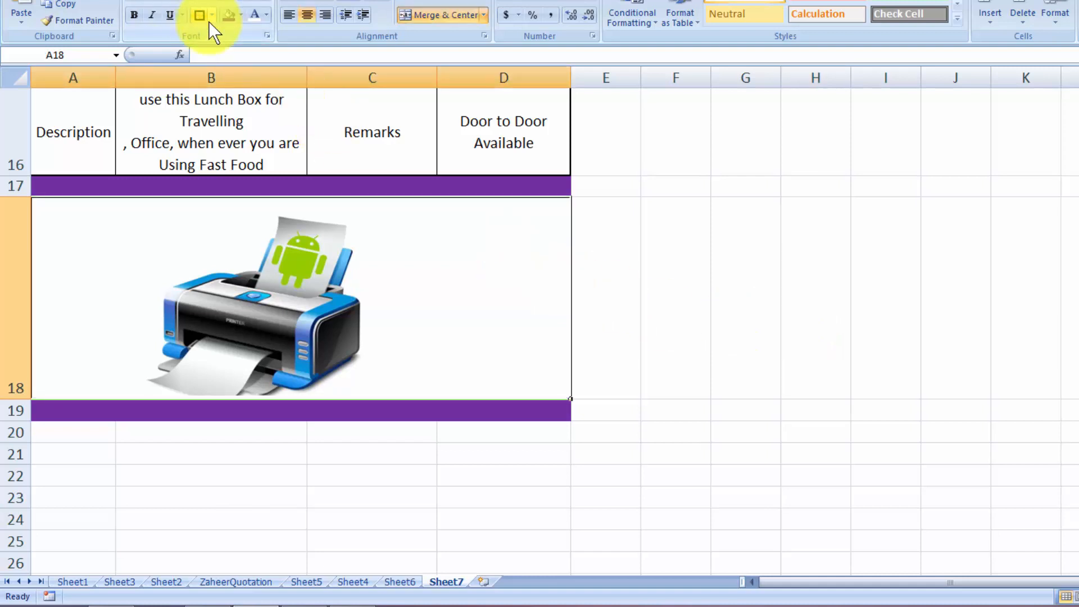
click(909, 378)
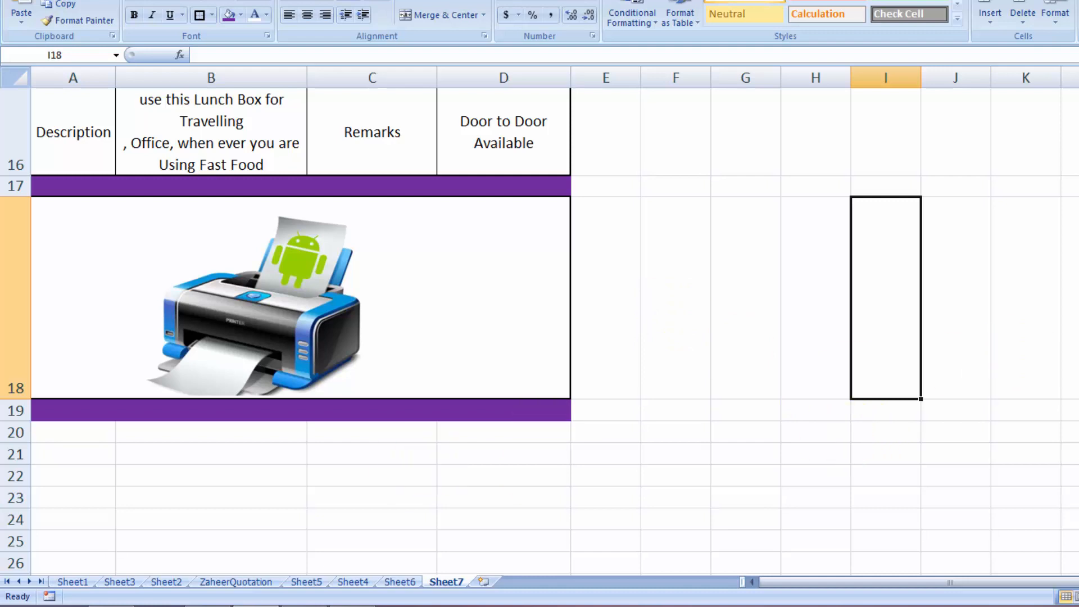
scroll(540, 332, up, 4)
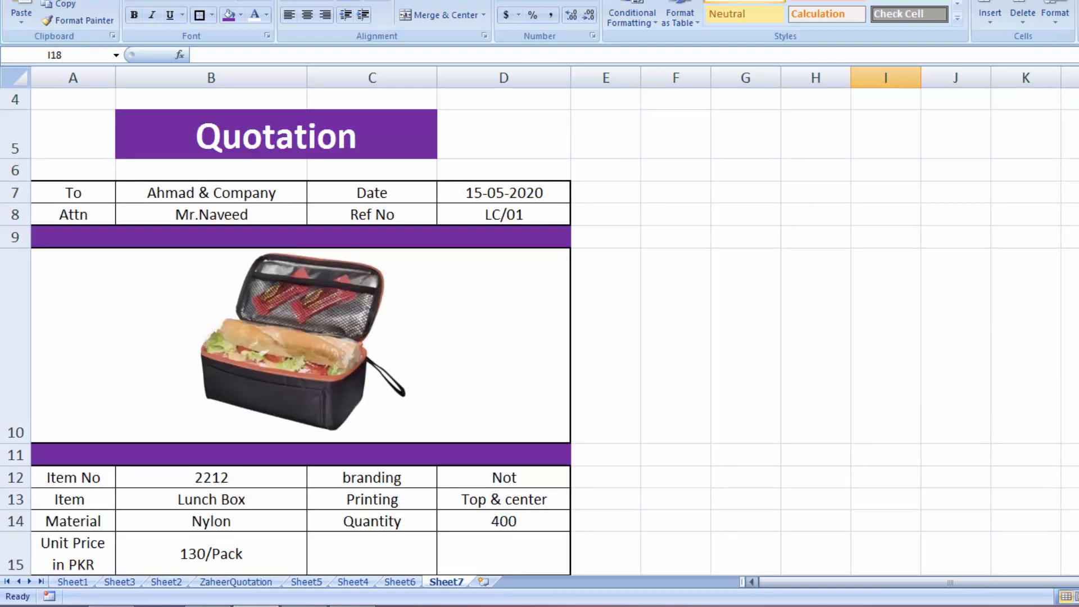
scroll(384, 343, down, 3)
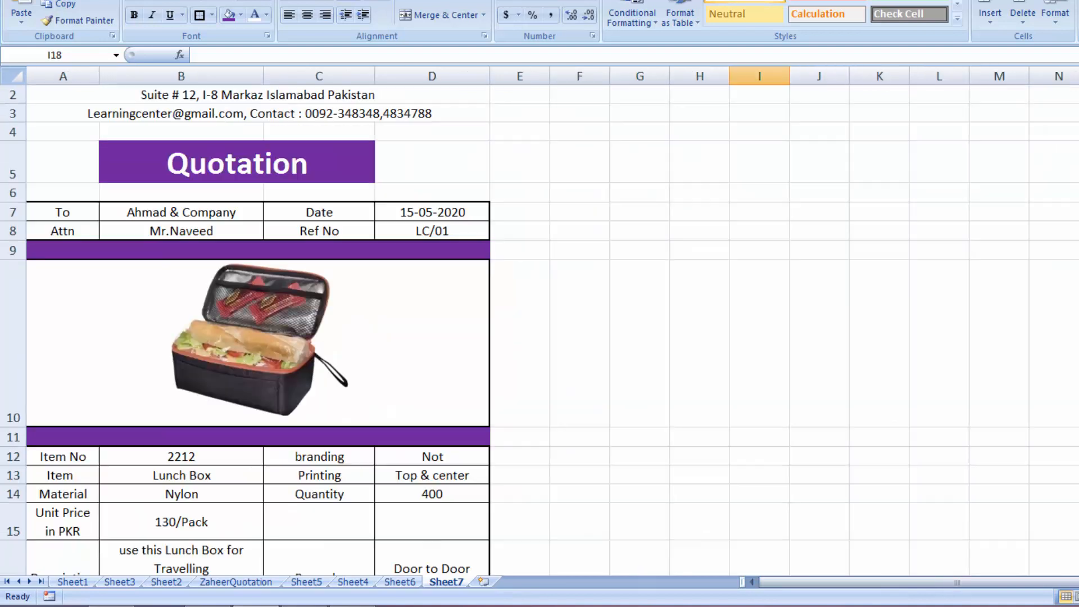
scroll(384, 343, down, 1)
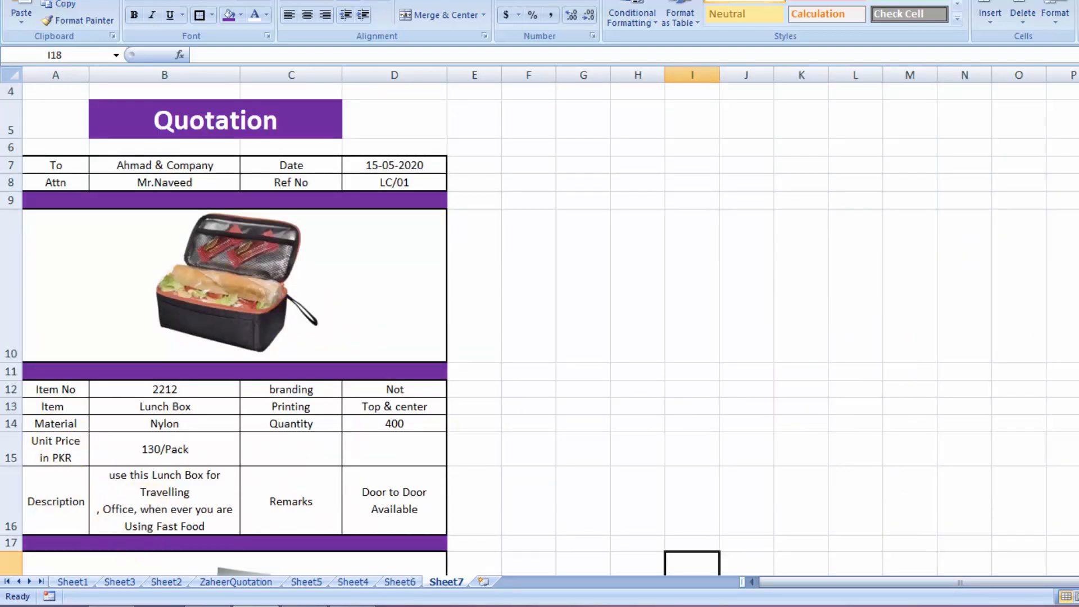
scroll(540, 329, down, 3)
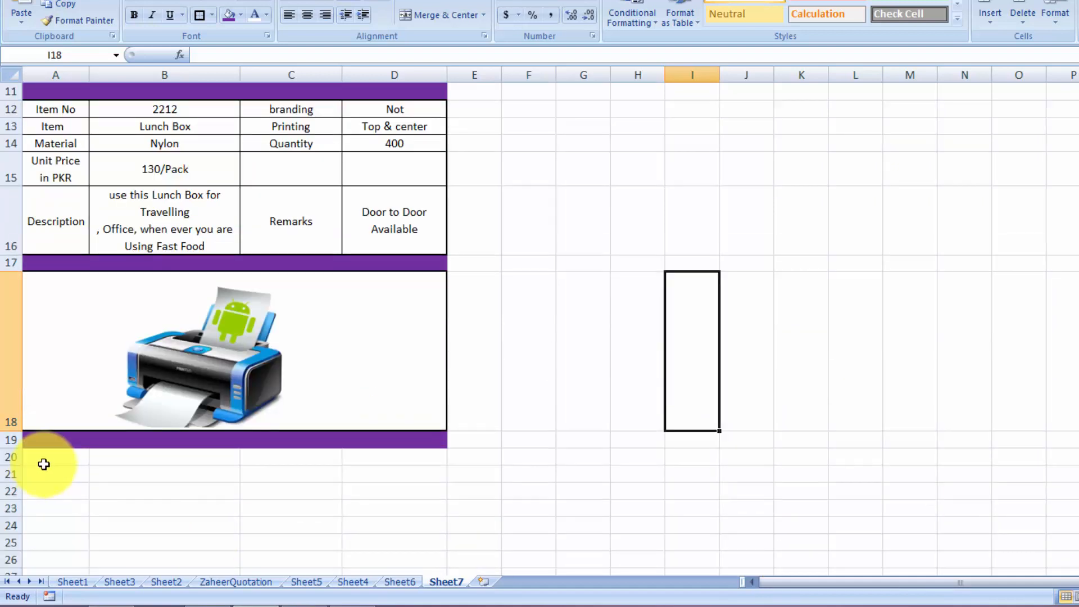
Enter the printer labels Item No, Item, Product and Unit Price down column A from A20
click(46, 459)
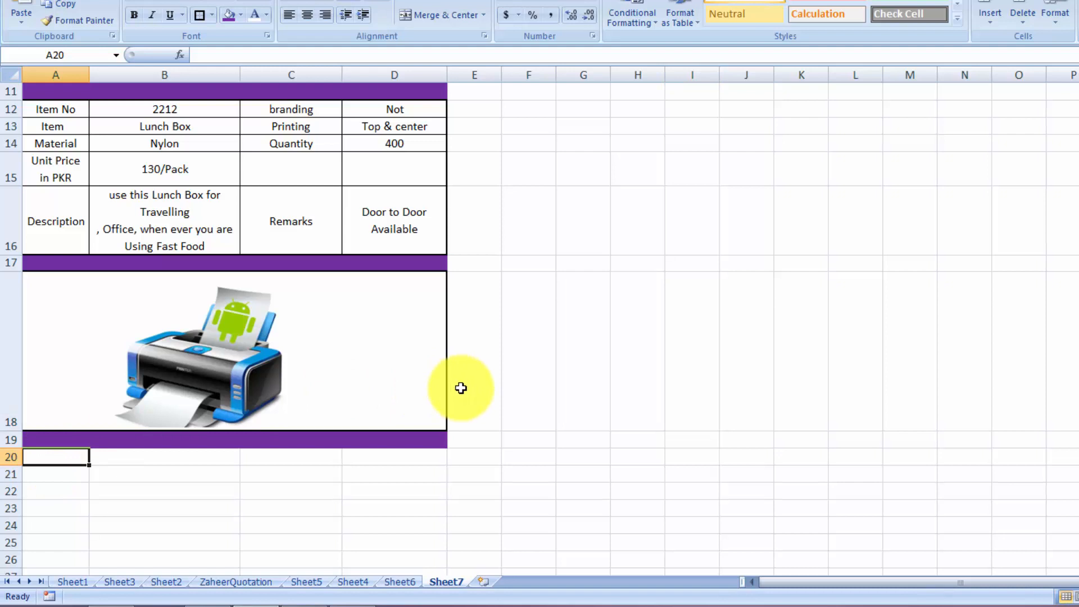
text(Item No)
key(Return)
text(Item)
key(Return)
text(Product)
key(Return)
key(Return)
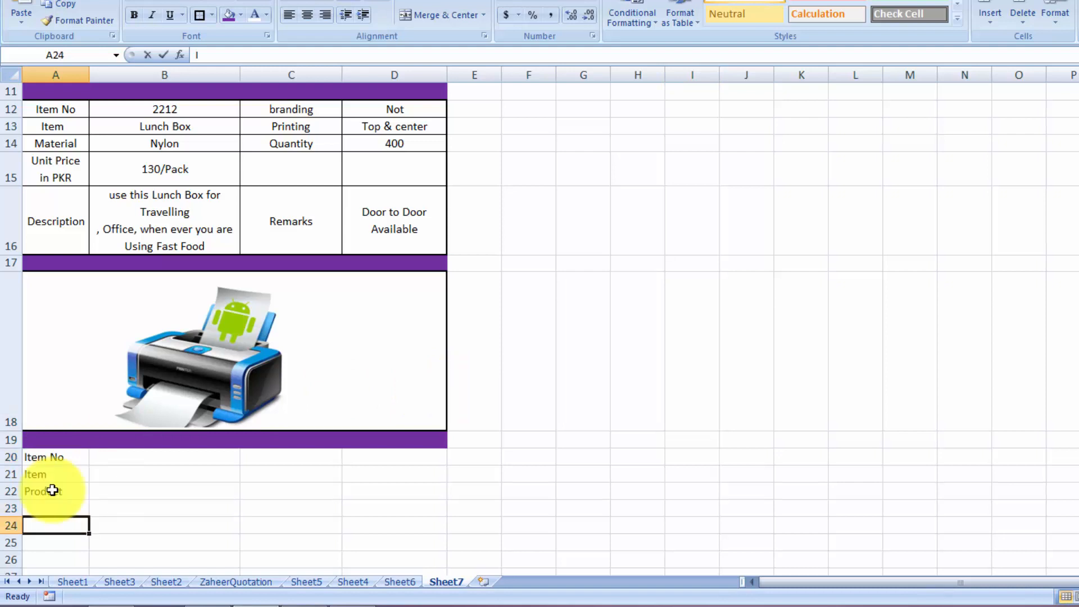
text(ImUn)
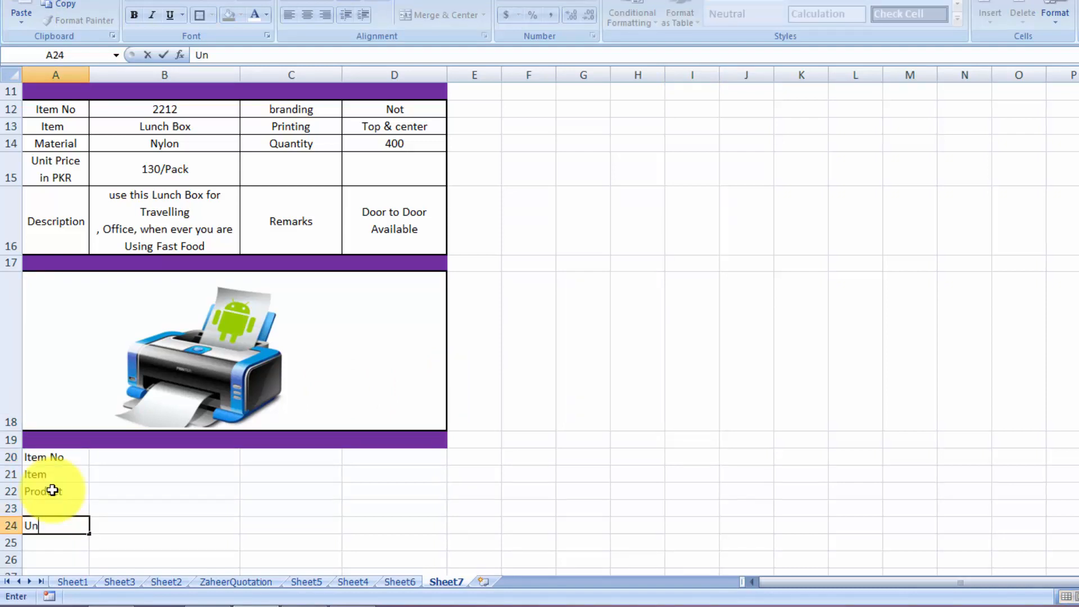
text(it Price)
key(Tab)
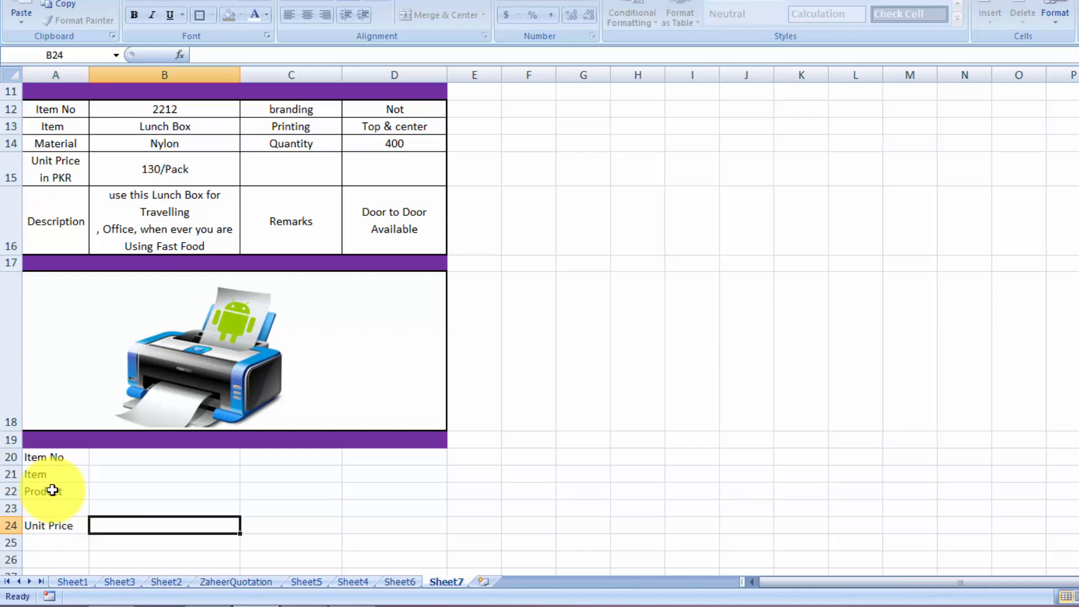
Add the Description label in A25 and start the entry beside it in B25
click(48, 540)
text(Des)
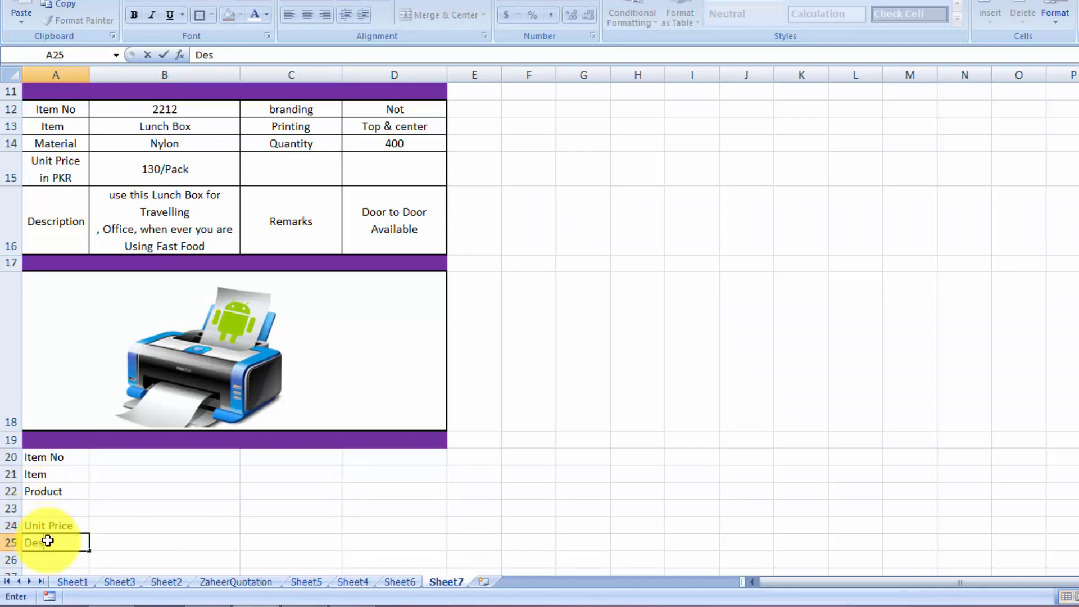
text(cription)
key(Tab)
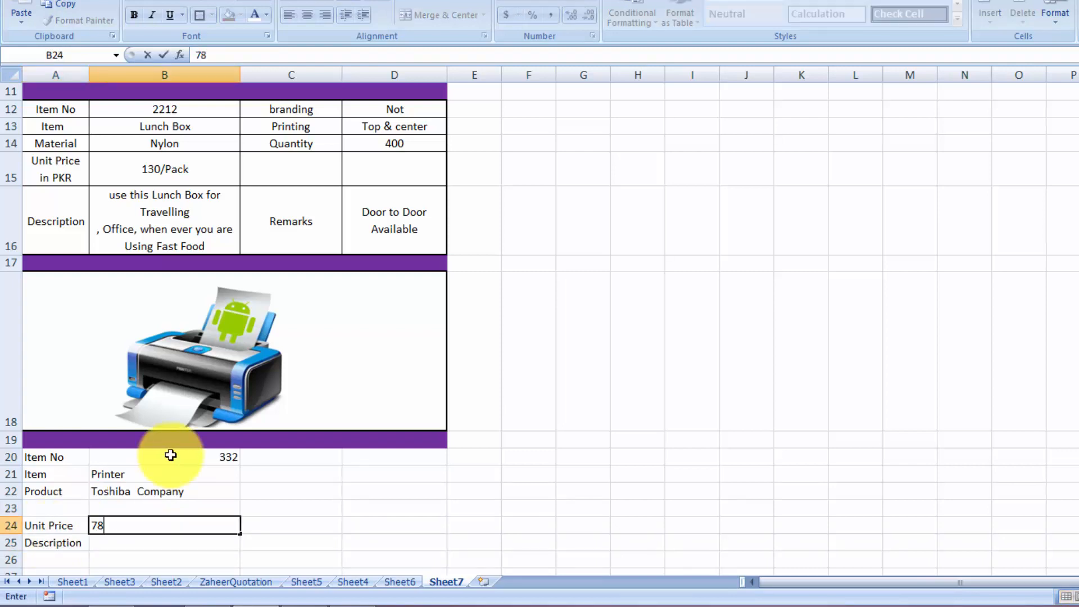
text(00/item)
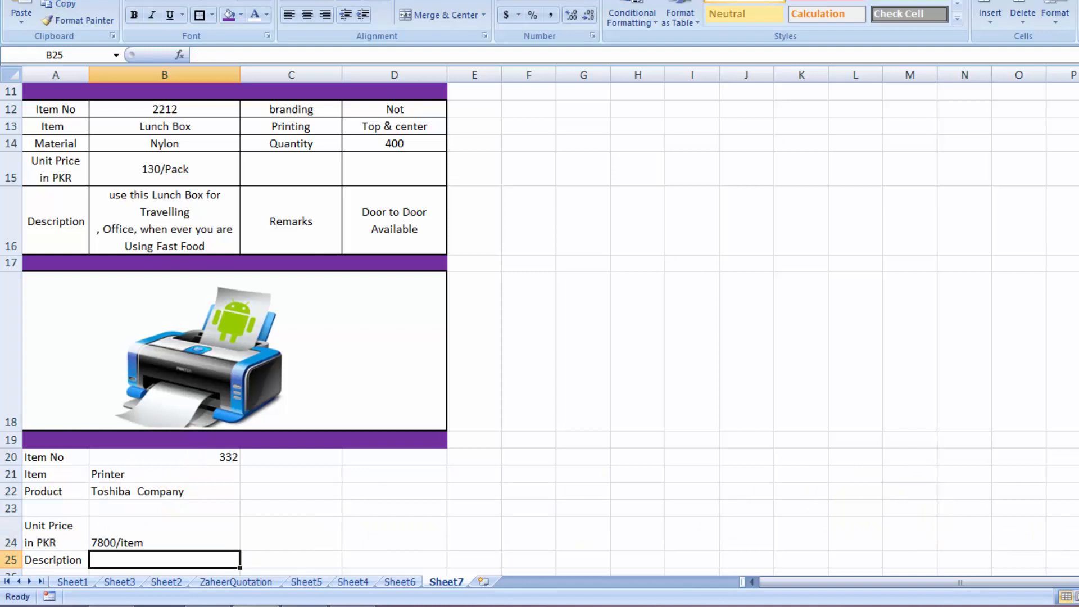
scroll(565, 485, down, 3)
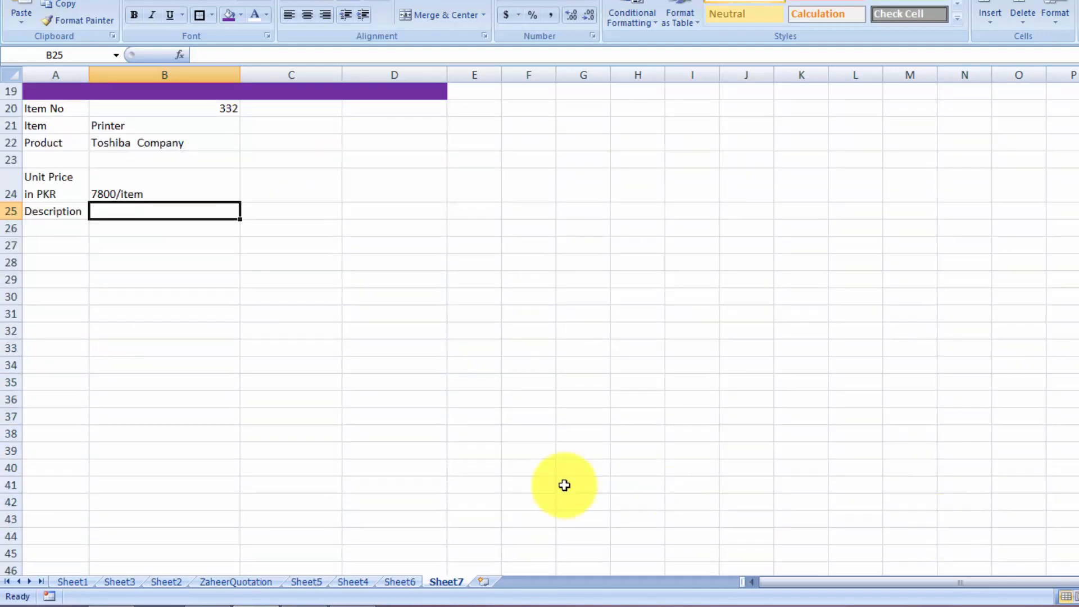
Type the multi-line B25 description about the Toshiba Company printer and its printing features
text(This Printer is made by)
key(alt+Return)
text(Toshiba Company which includes)
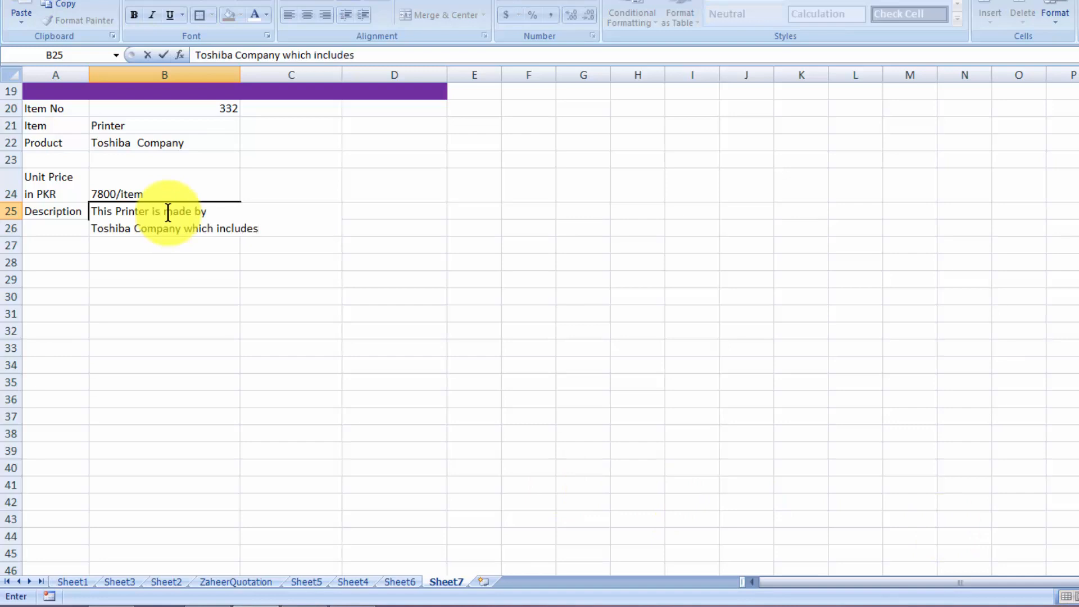
key(alt+Return)
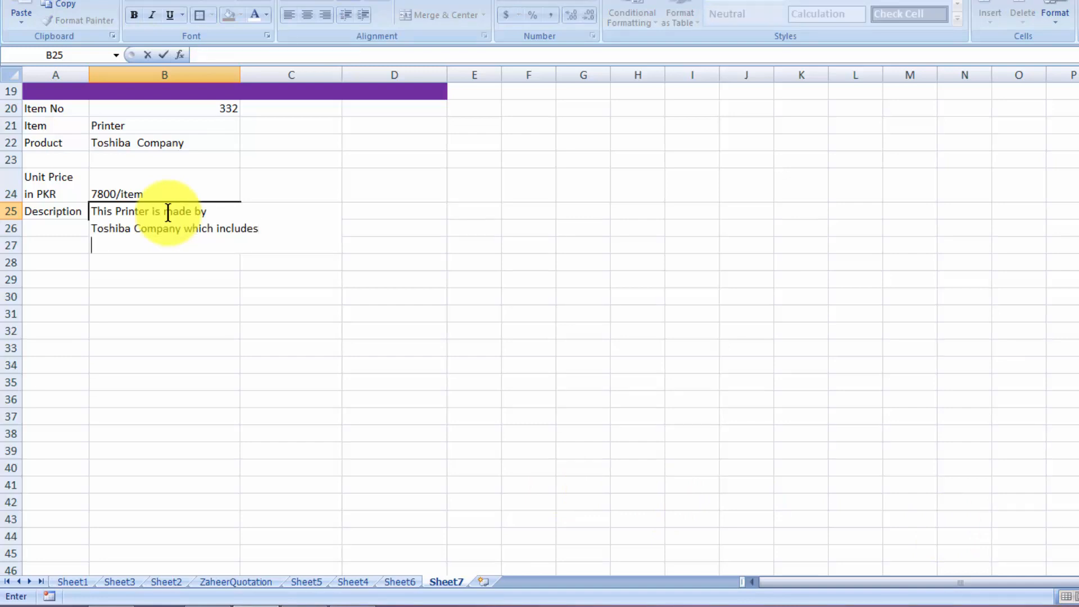
text(different)
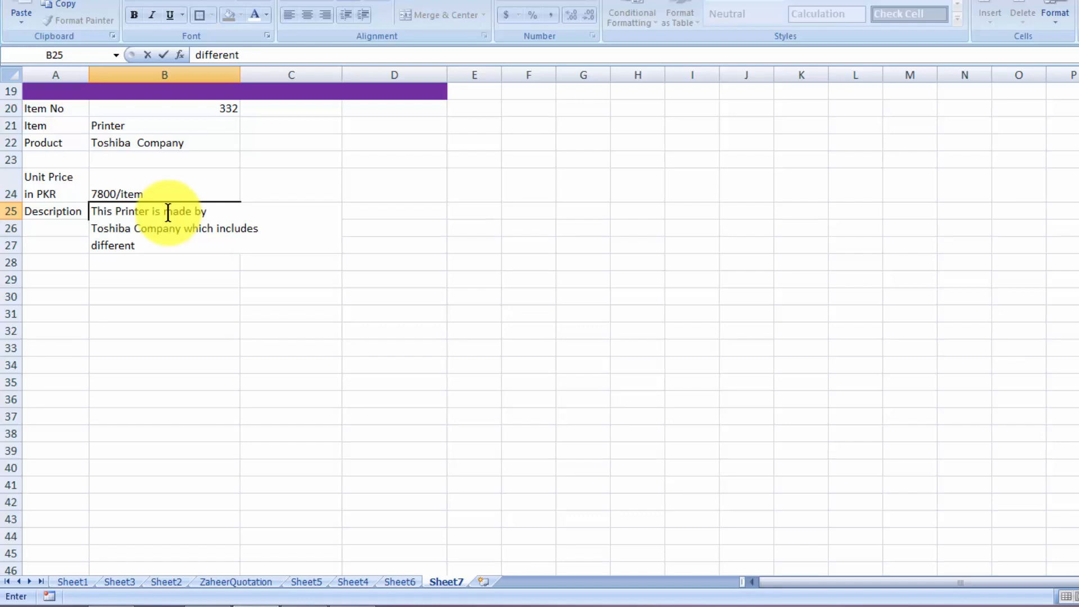
text( features of Printing)
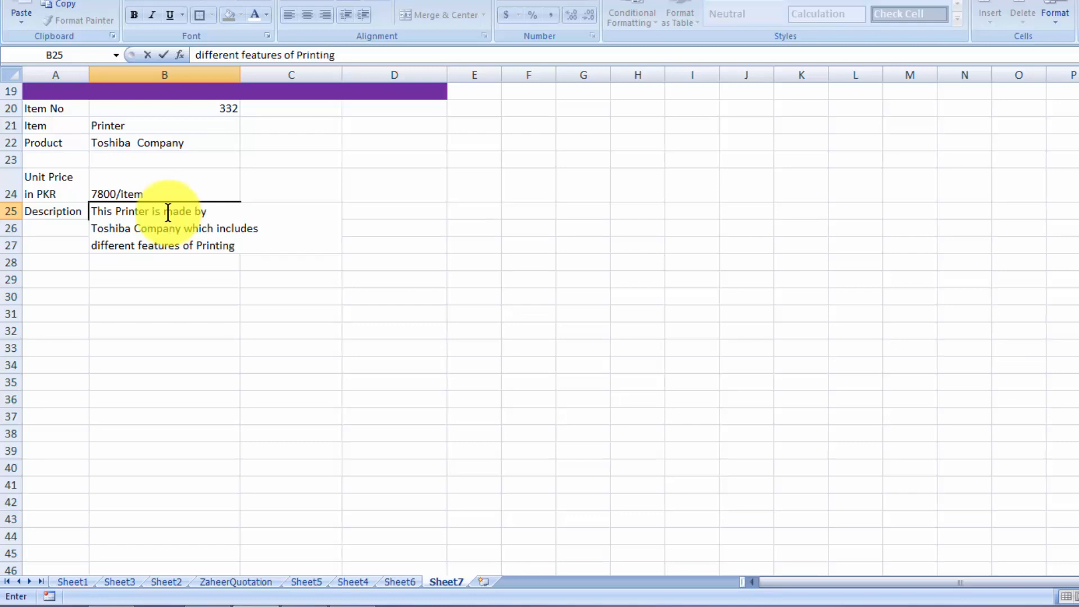
key(alt+Return)
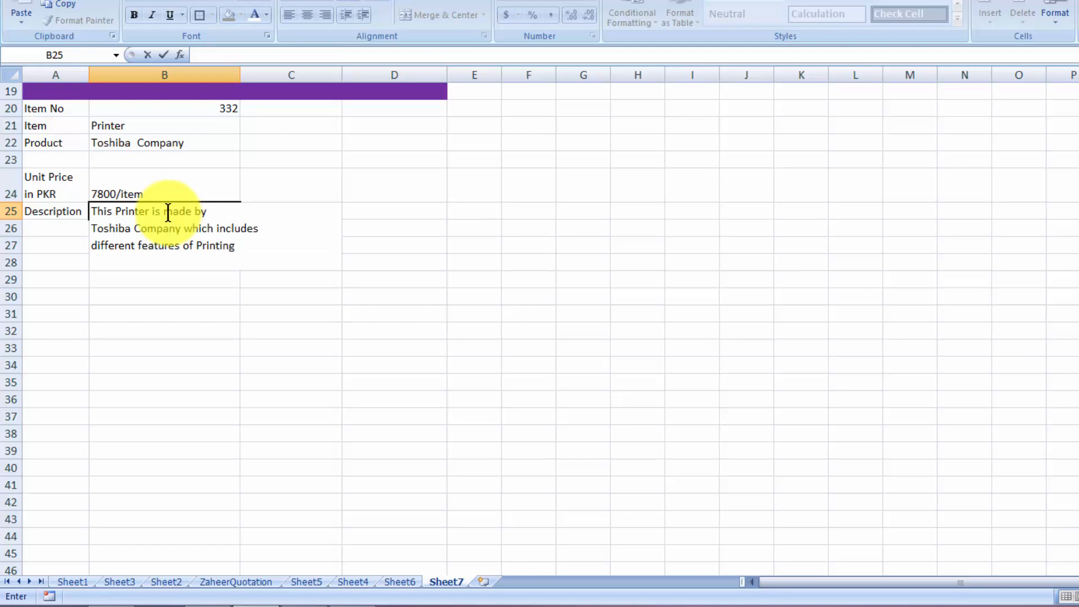
text(lik)
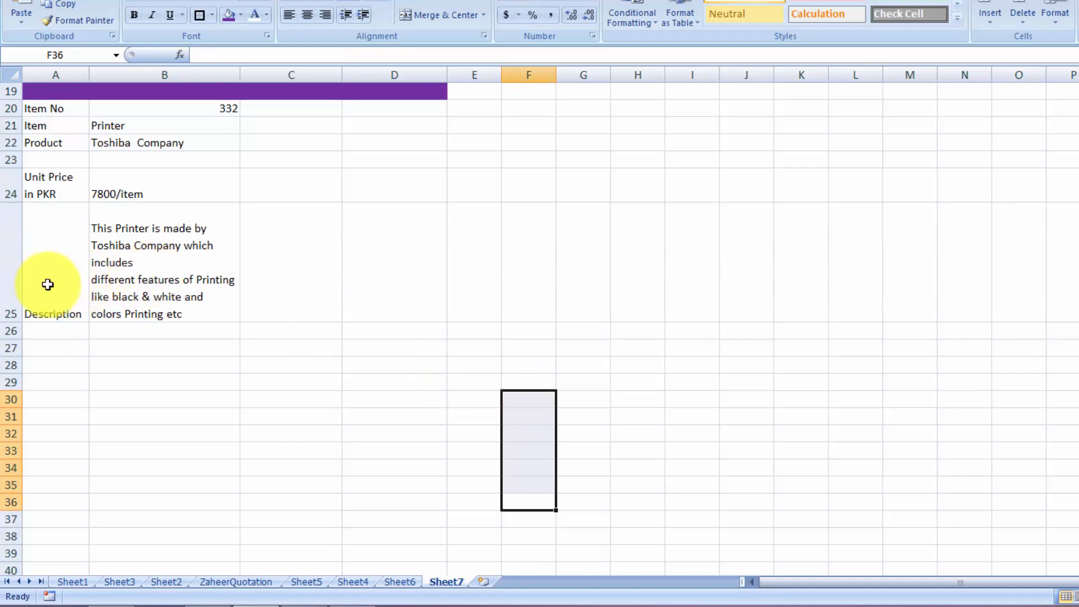
Centre the Description label in A25 horizontally and vertically
click(49, 280)
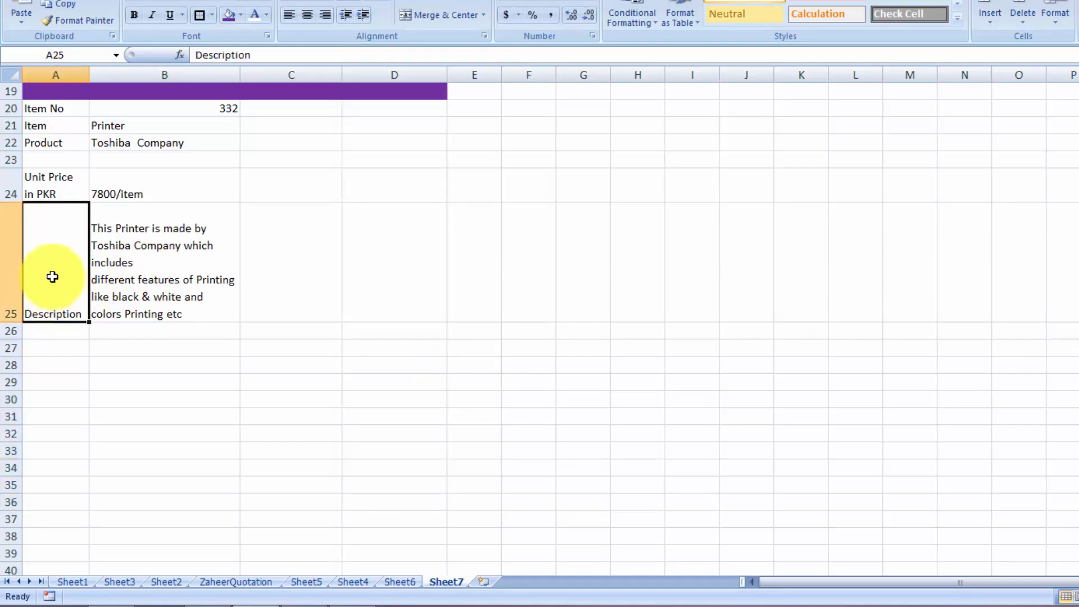
click(308, 11)
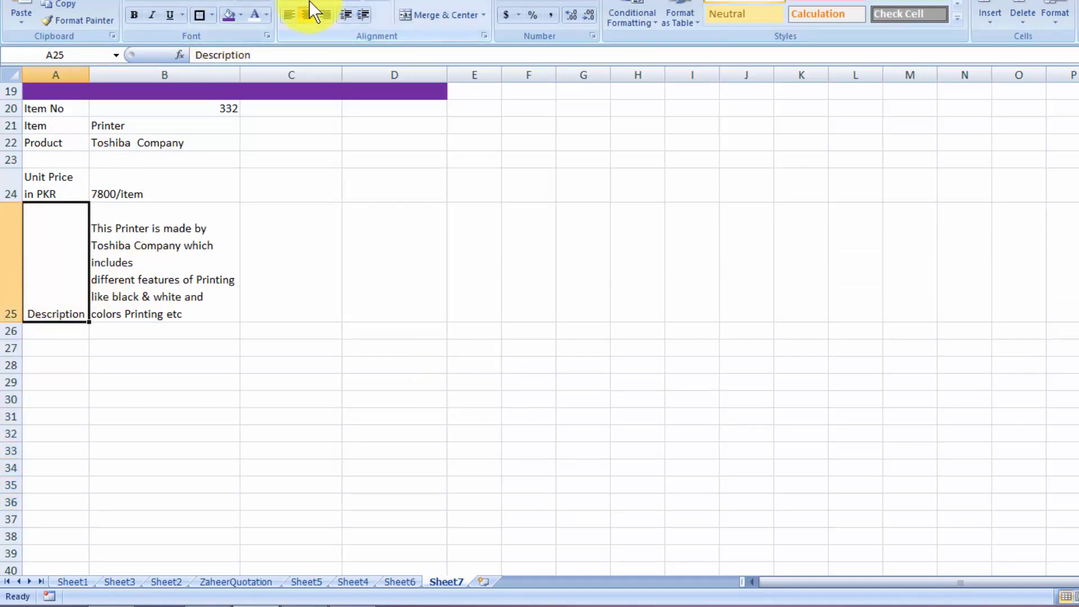
click(309, 2)
click(710, 298)
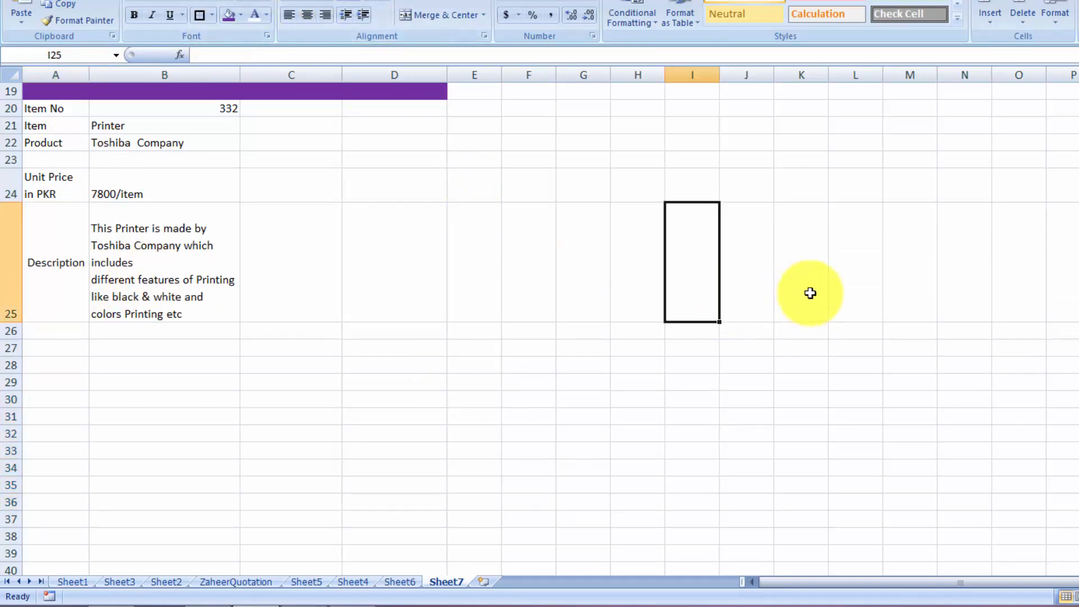
scroll(1057, 169, up, 3)
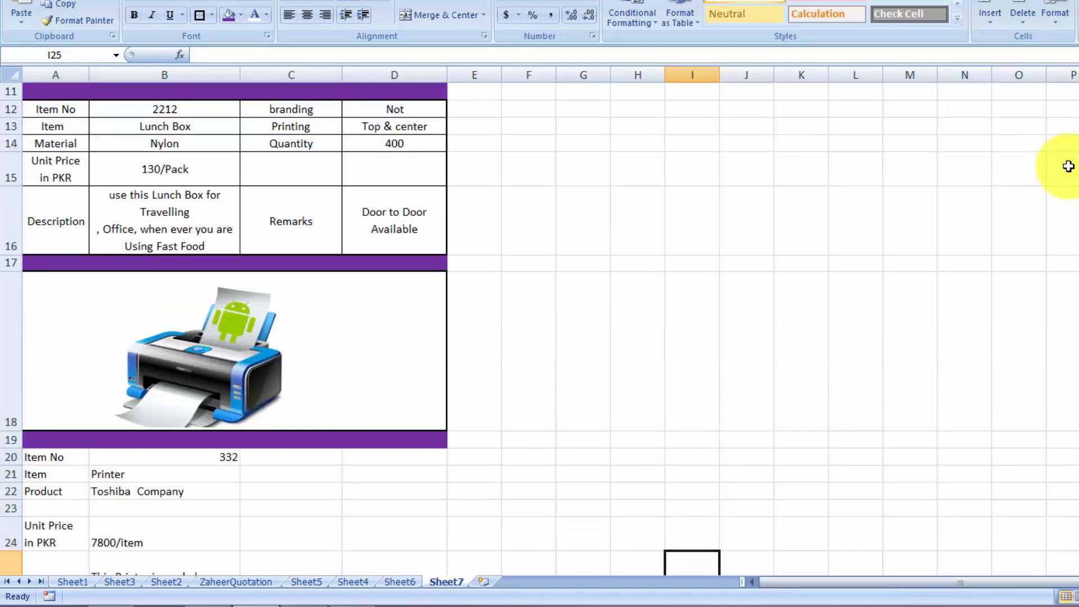
Label C21:C23 Quantity, Colors and Size, then start a Remarks label in C25
click(294, 474)
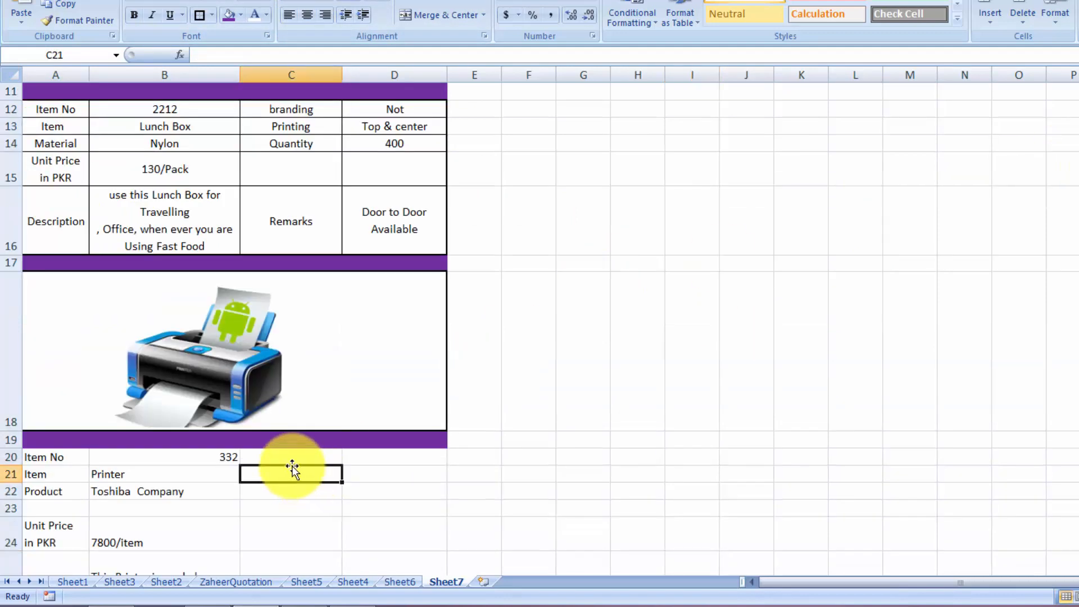
text(Q)
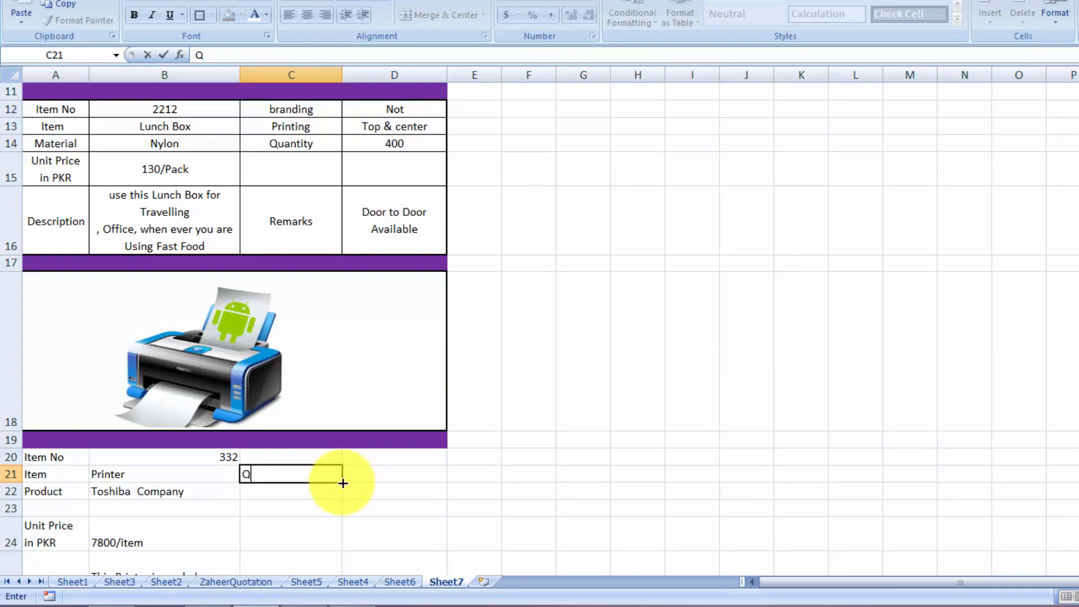
text(uantity)
key(Return)
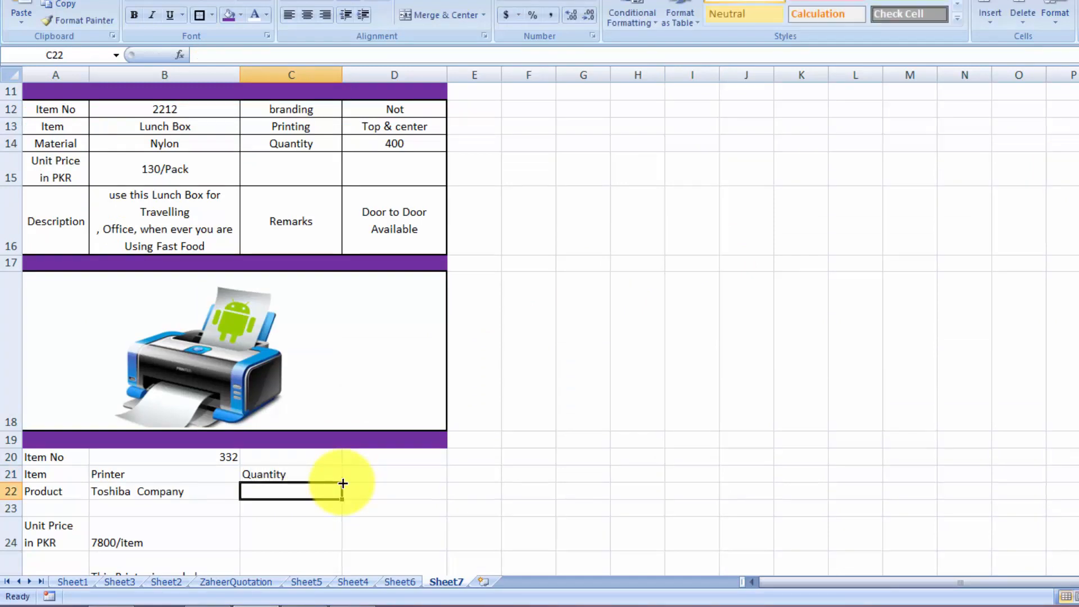
text(Color)
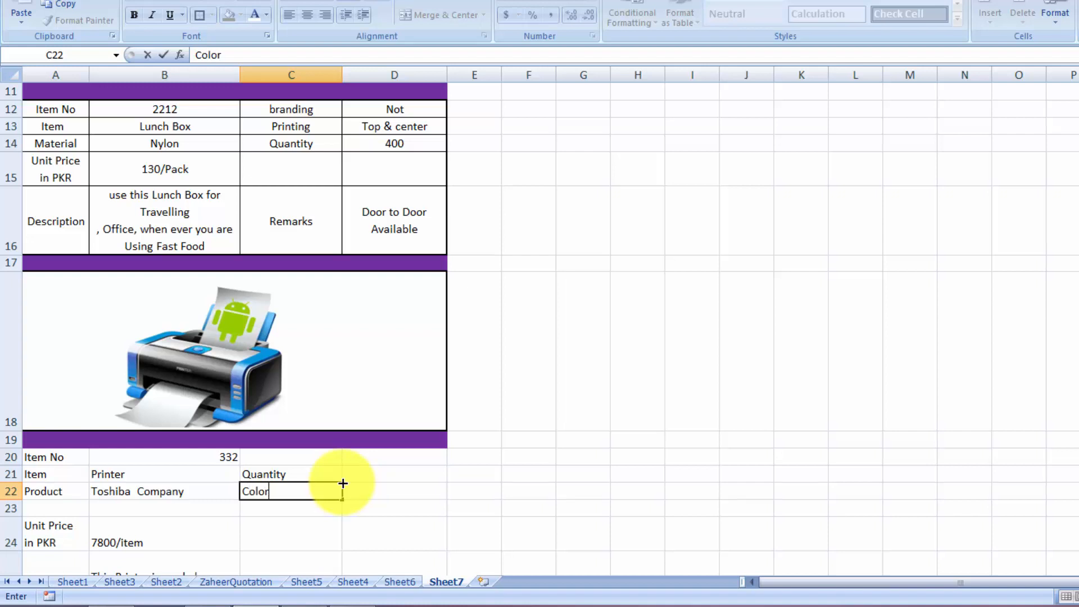
text(s)
key(Return)
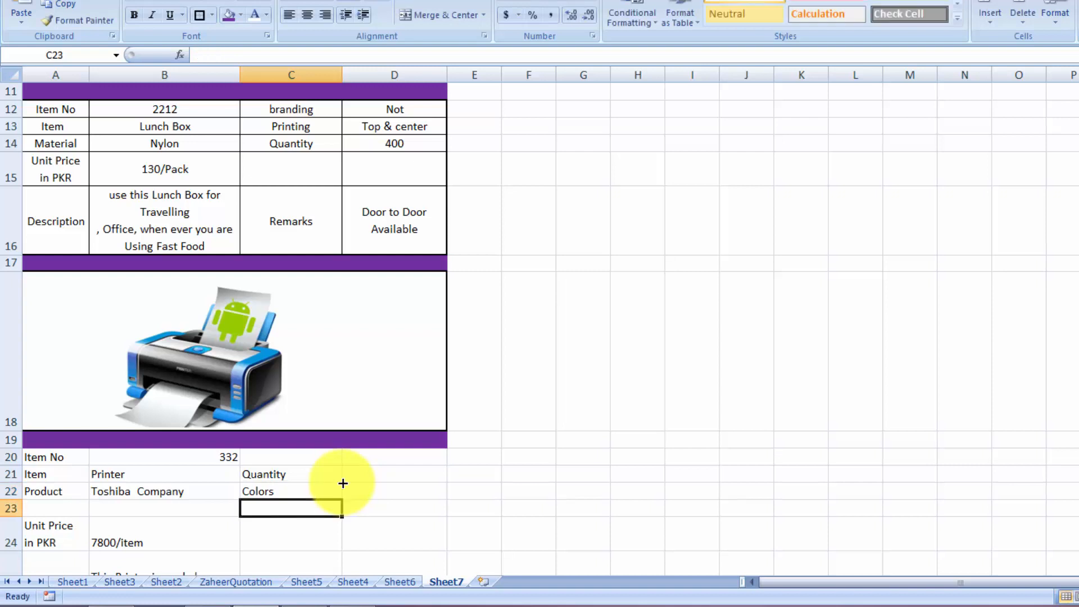
text(Size)
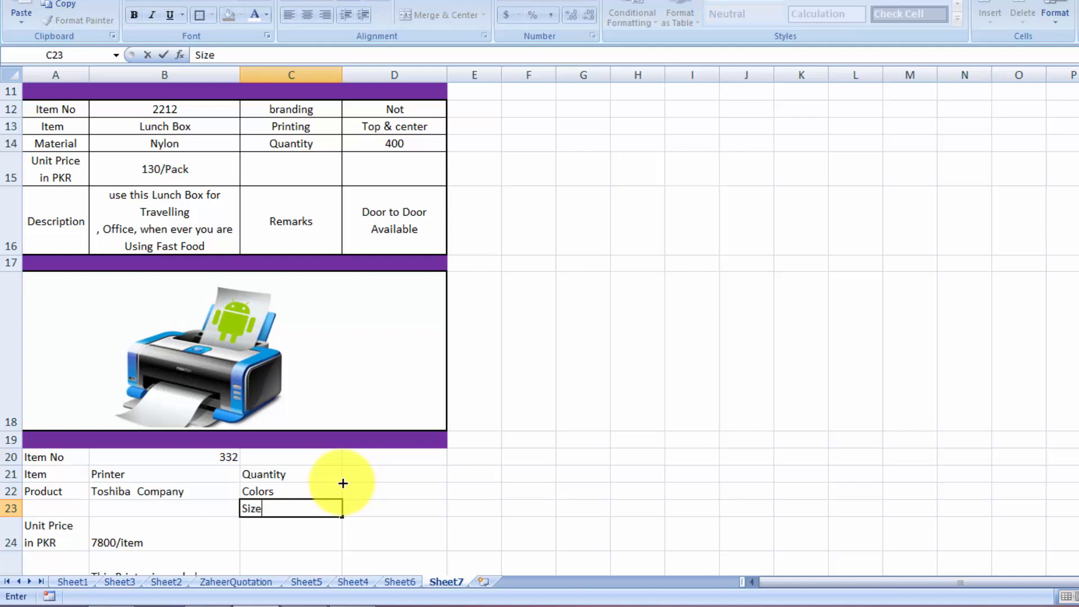
key(Return)
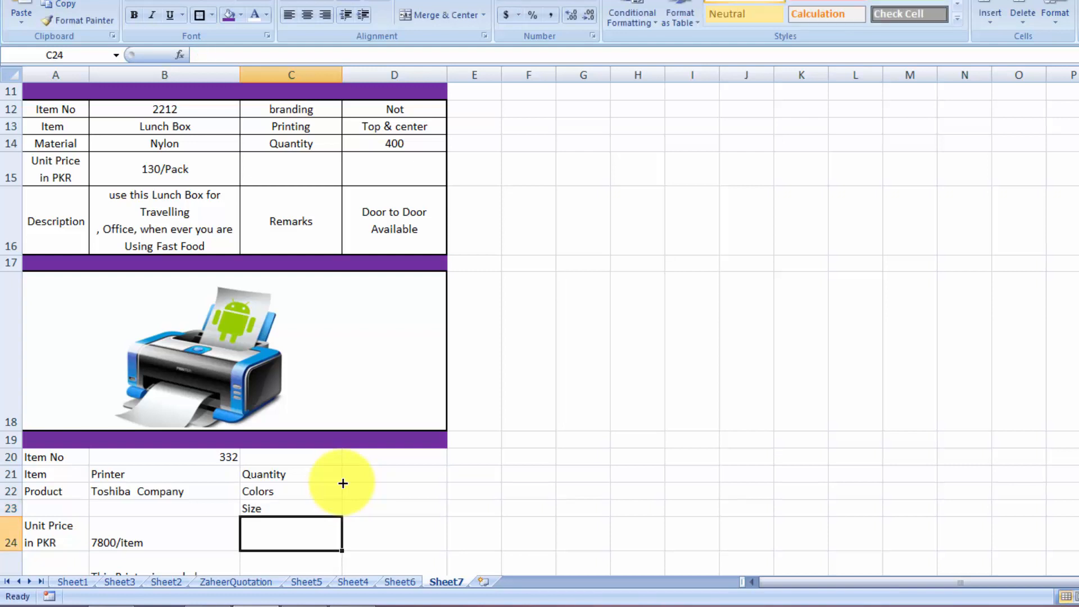
key(Return)
text(Re)
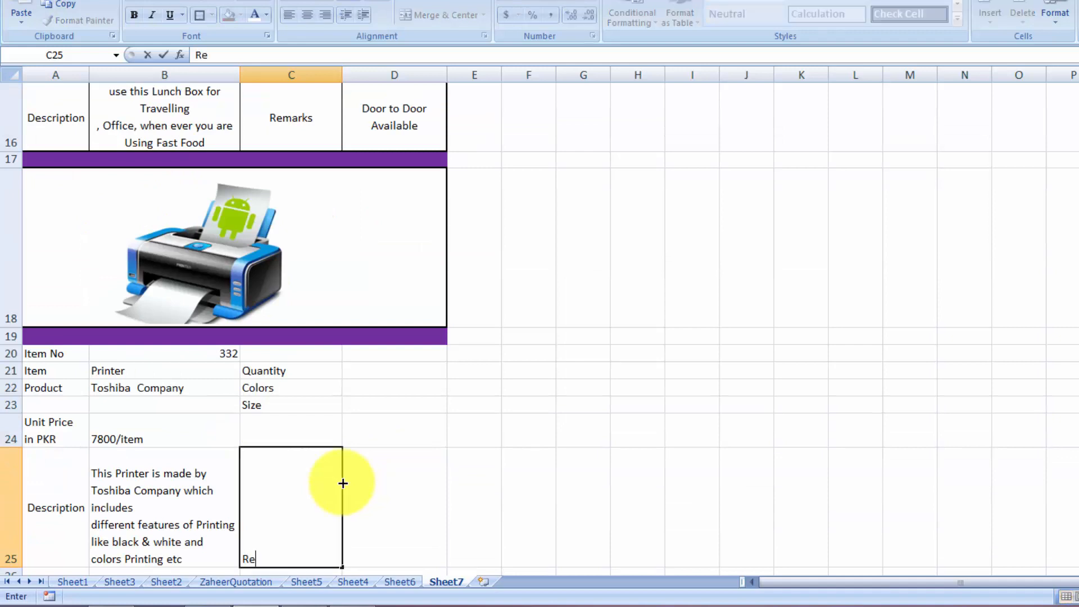
text(marks)
Commit the Remarks label, then enter quantity 20 in D21 and 'black & sky' in D22
click(344, 484)
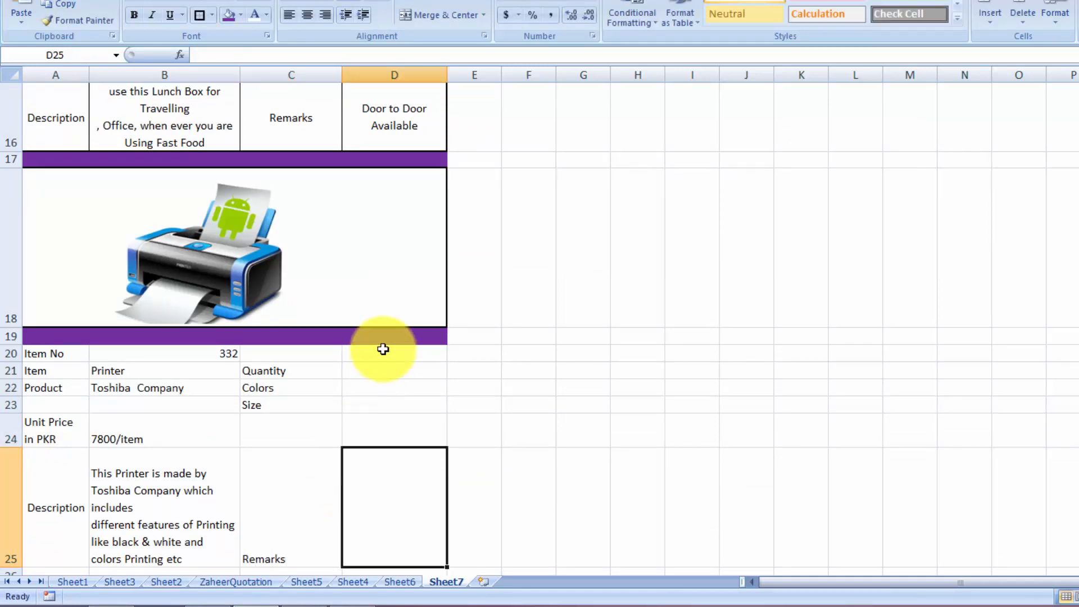
click(388, 367)
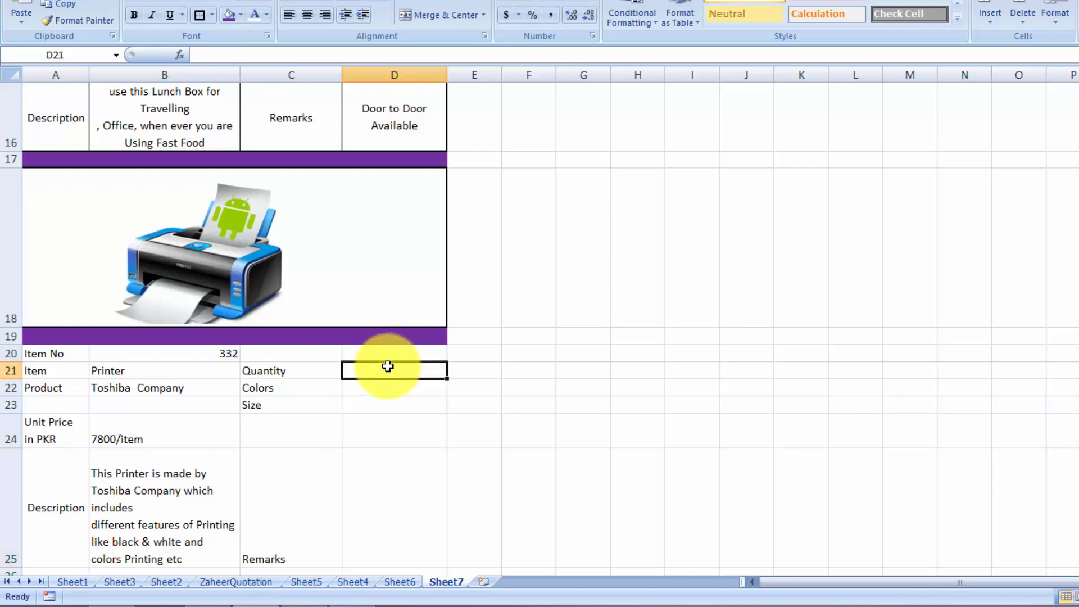
text(200)
key(Return)
key(Up)
text(20)
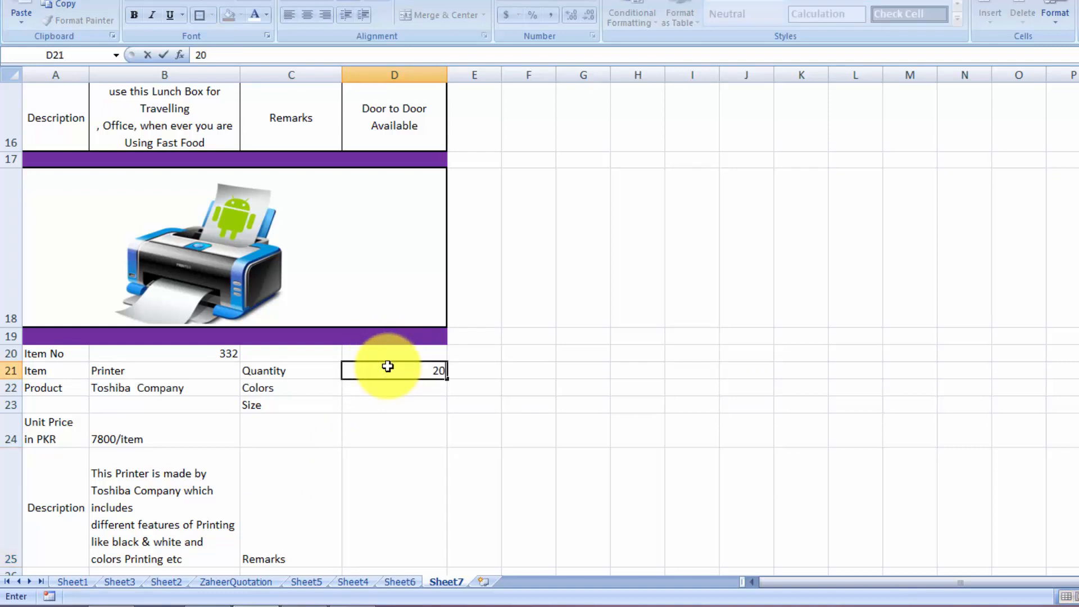
key(Return)
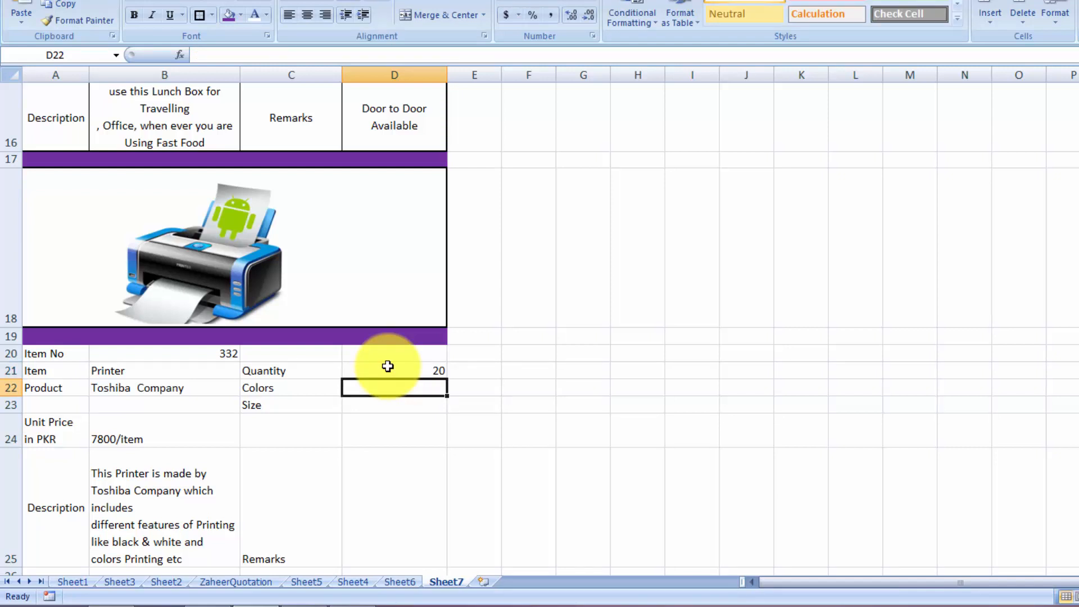
text(black)
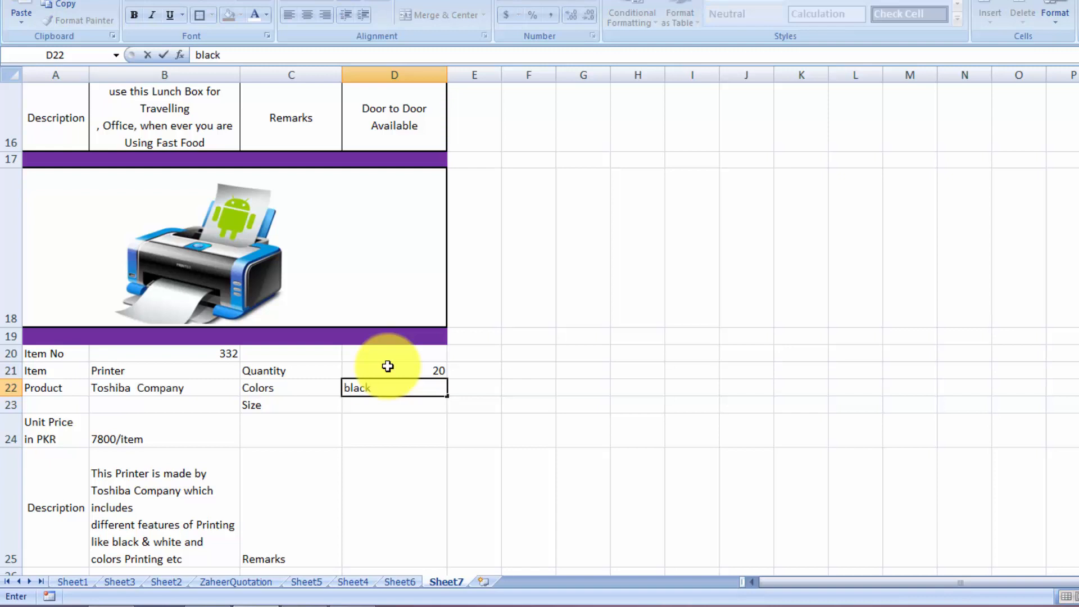
text( & sky)
key(Return)
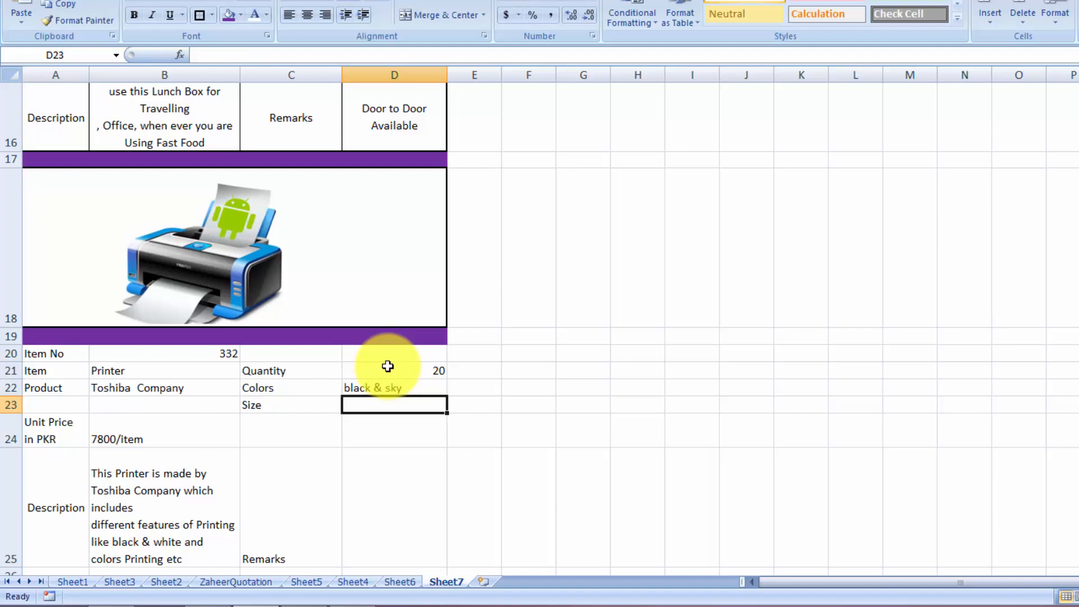
Type the two-line D25 remark 'can be available at your' / 'Office and company'
key(Down)
key(Down)
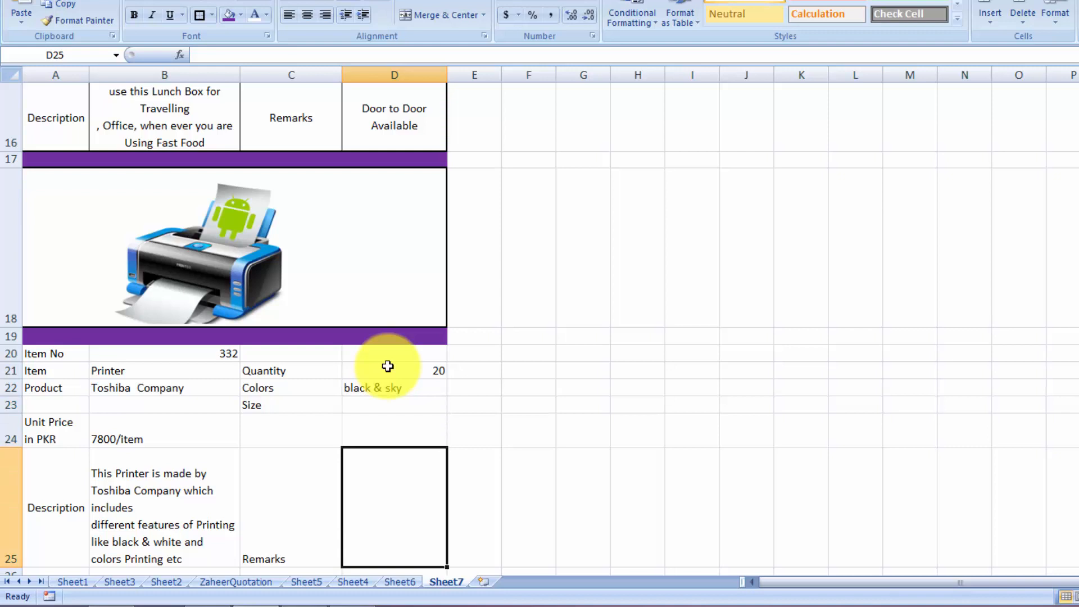
text(can )
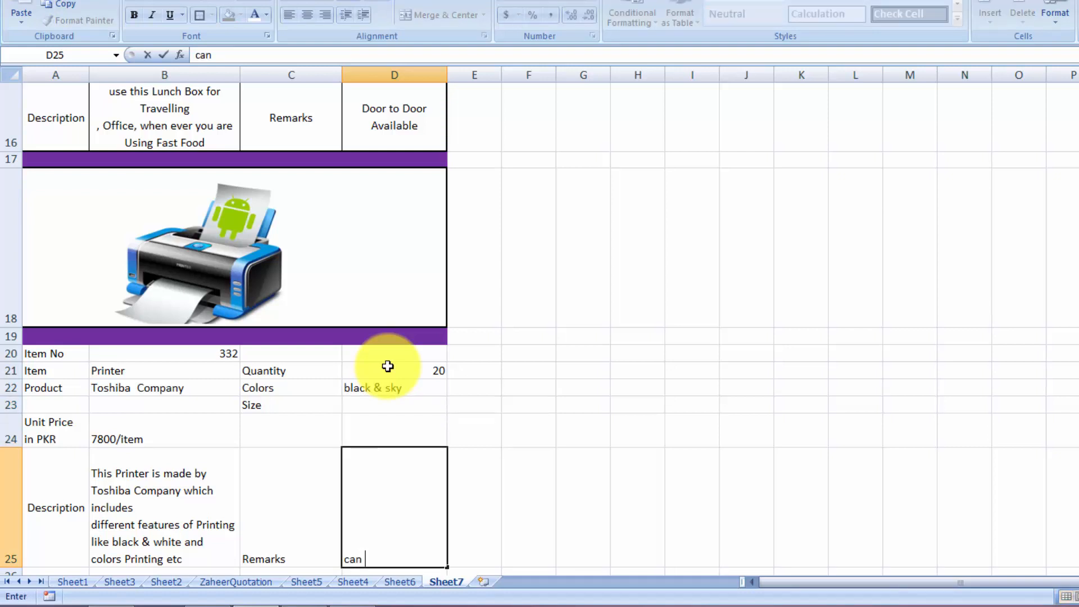
text(be available)
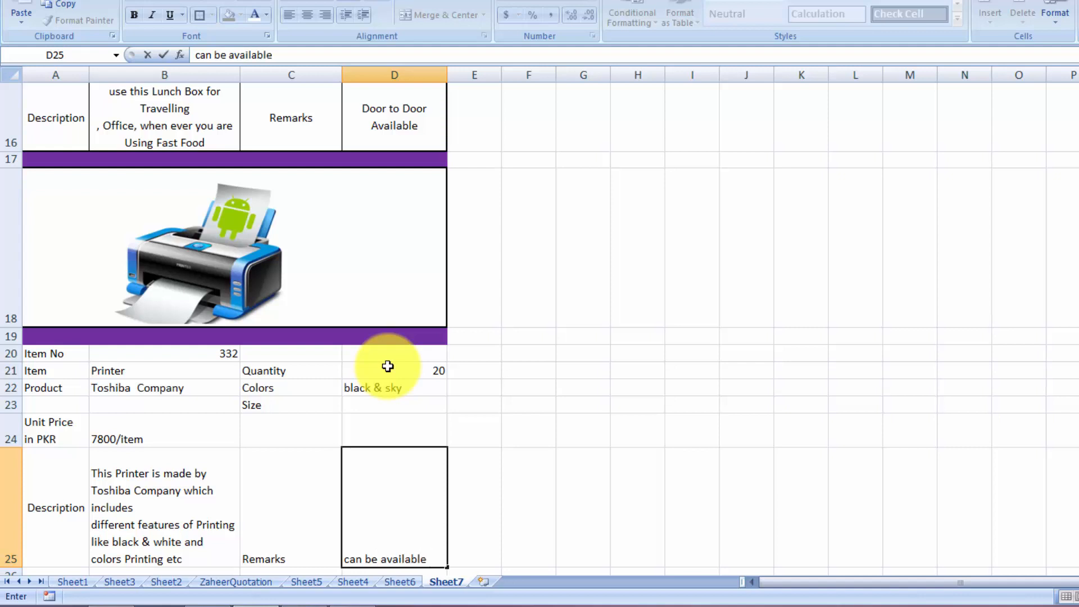
text( at your)
key(alt+Return)
text(Offic)
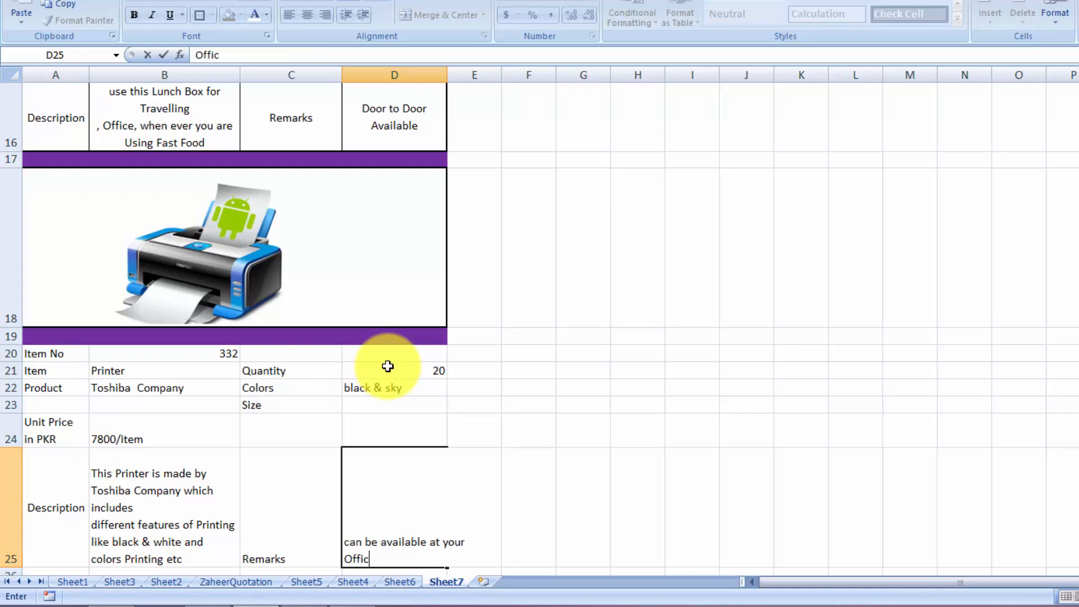
text(e and company)
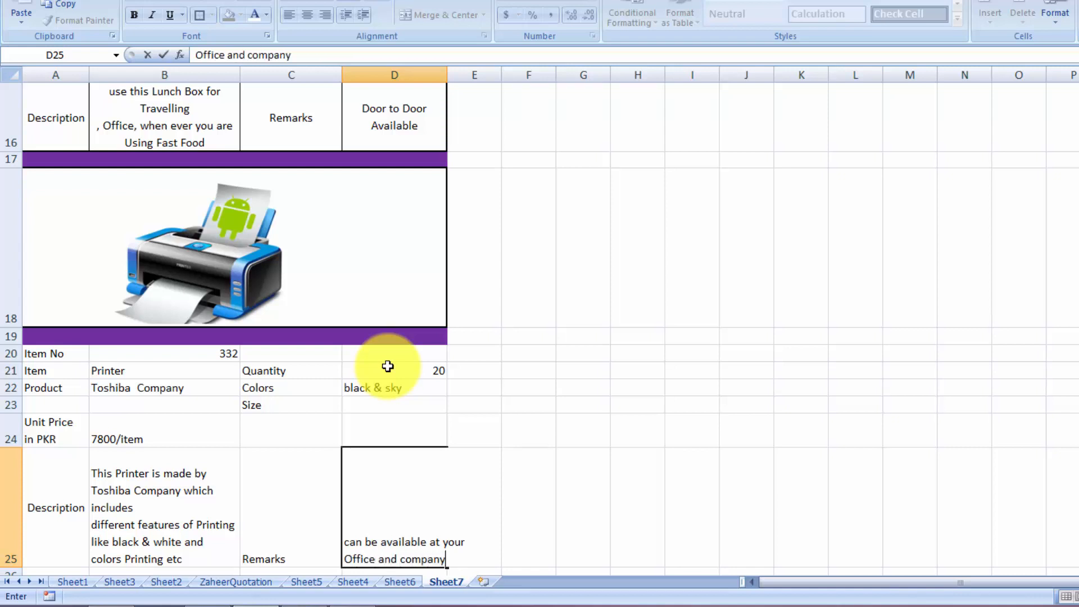
Finish the D25 remark, then give A20:D25 all borders and a thick outline
key(ctrl+Return)
scroll(388, 367, down, 1)
drag(49, 284, 349, 470)
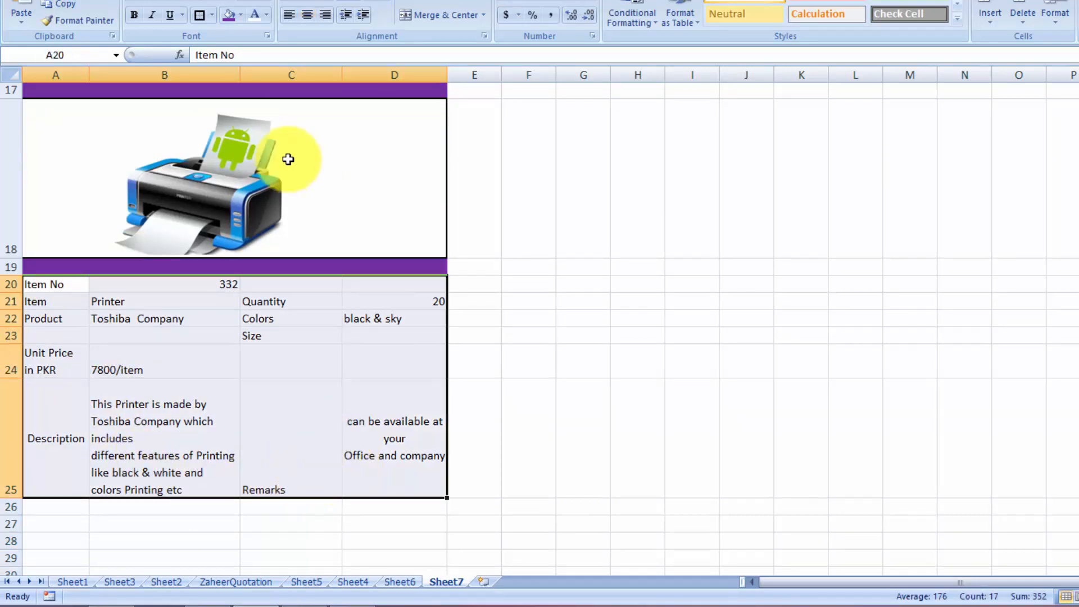
click(214, 11)
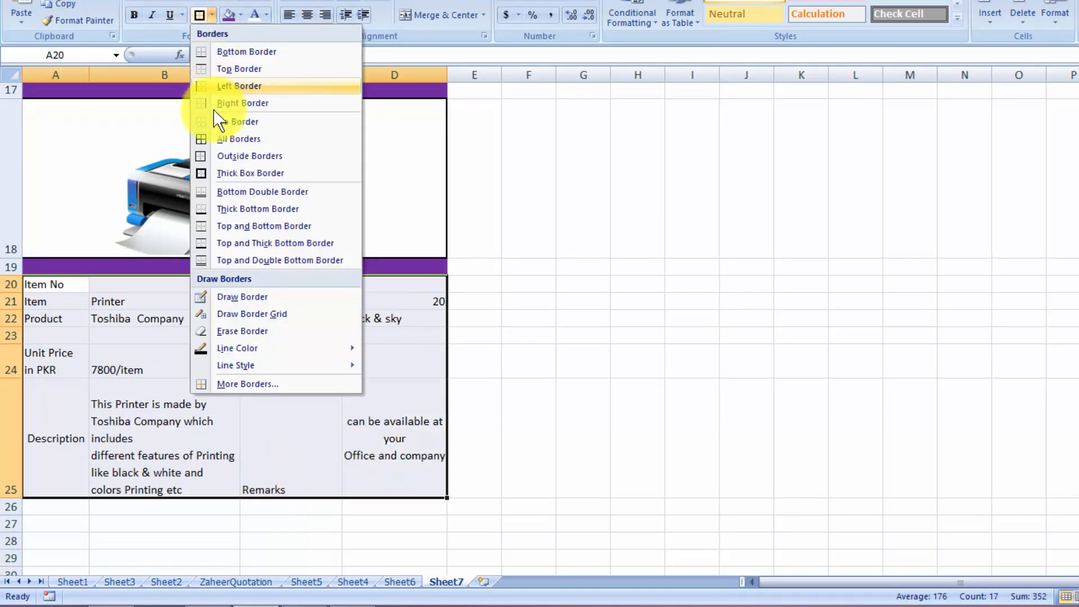
click(219, 141)
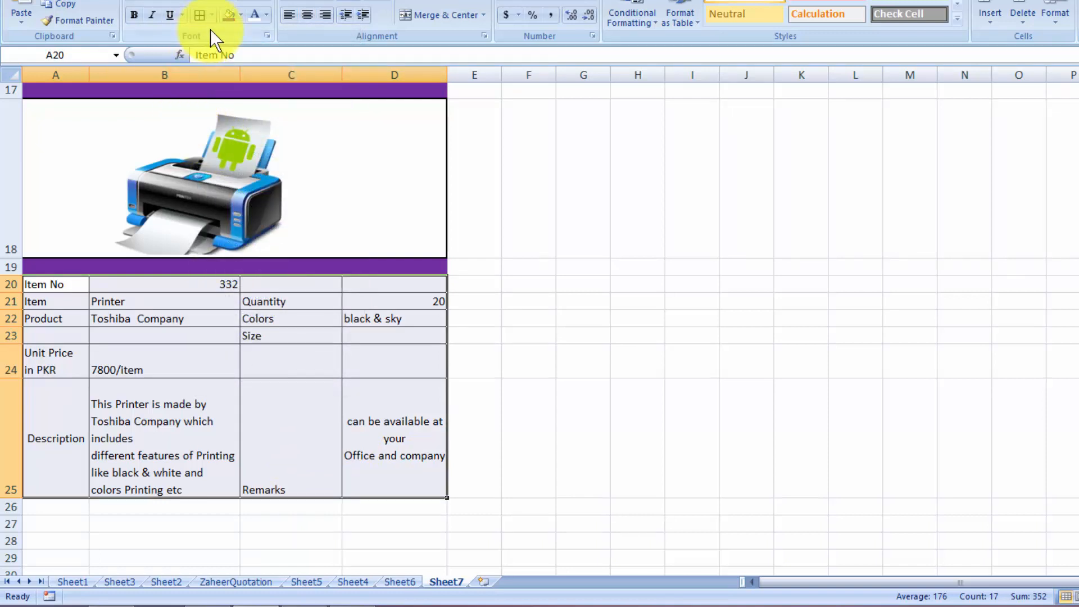
click(212, 15)
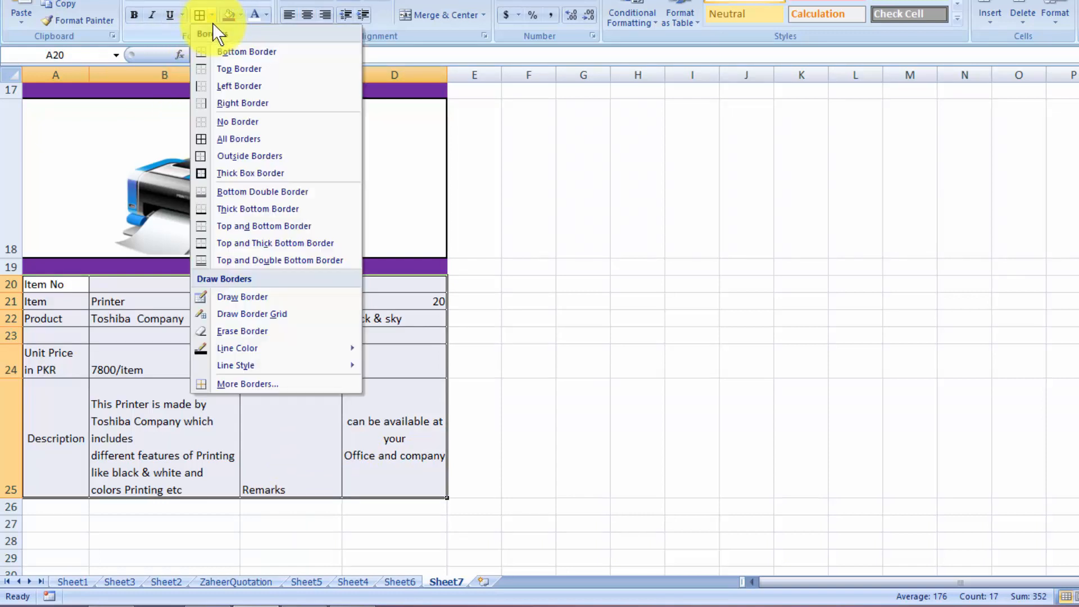
click(218, 172)
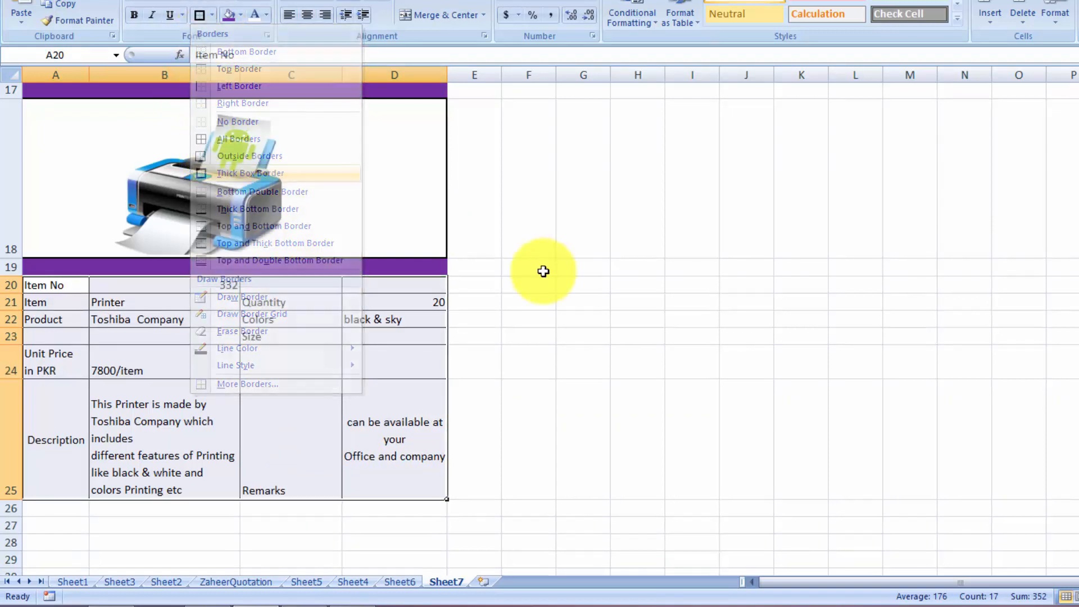
Centre the printer table's contents horizontally and vertically
click(303, 14)
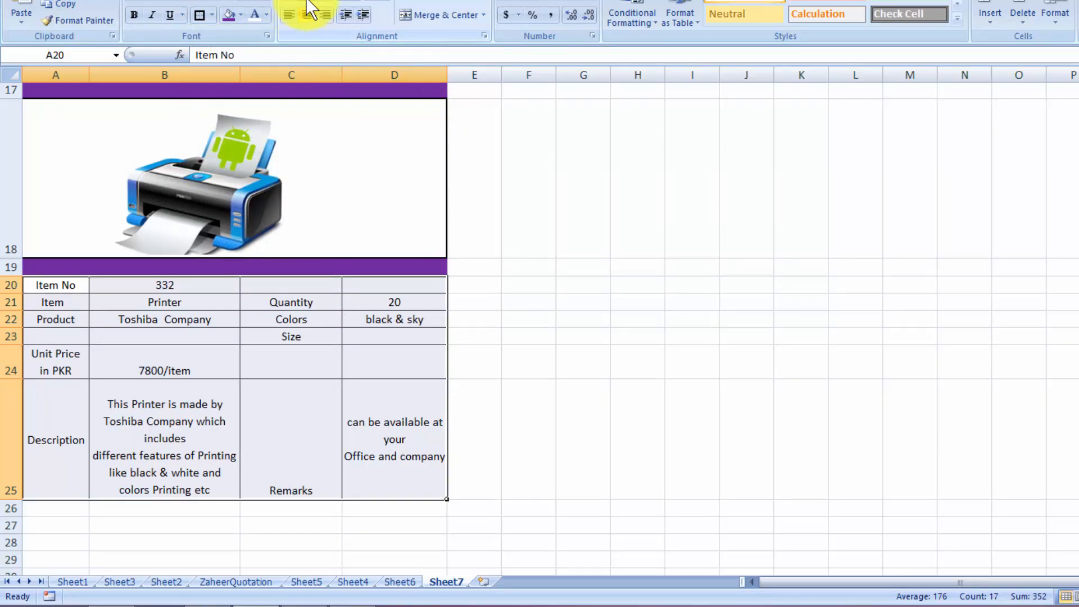
click(308, 2)
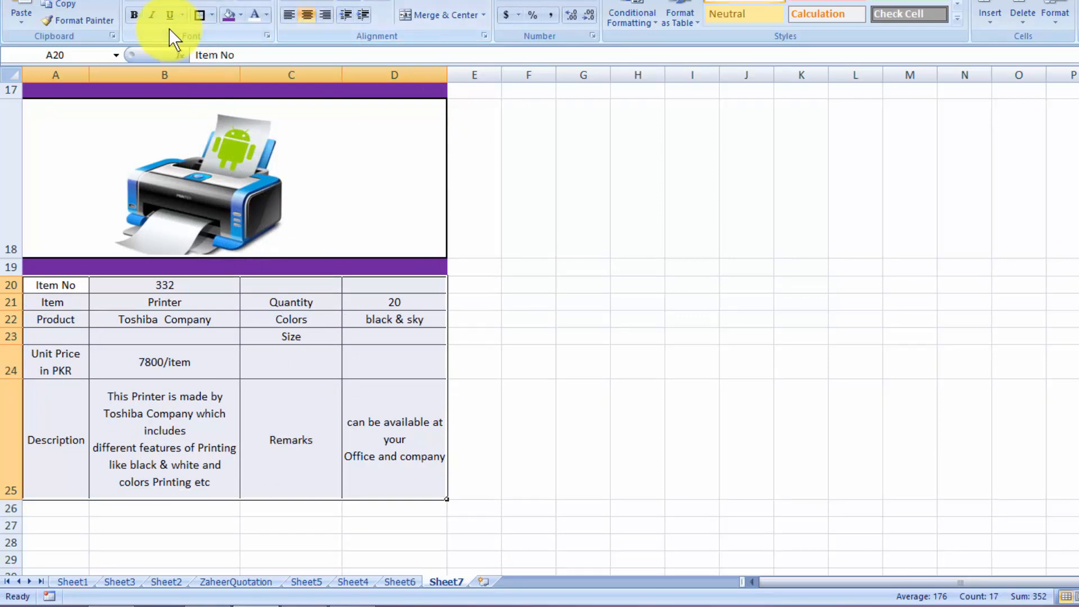
click(652, 261)
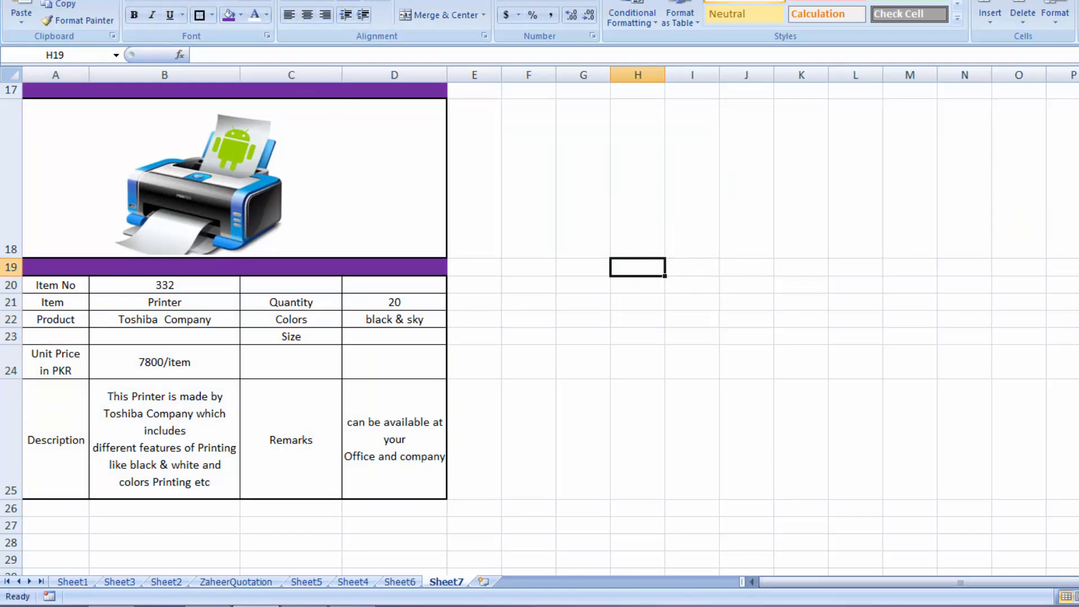
Fill A26:D26 with purple and enter 'Terms & Conditions :' in A27
click(1078, 597)
click(1078, 597)
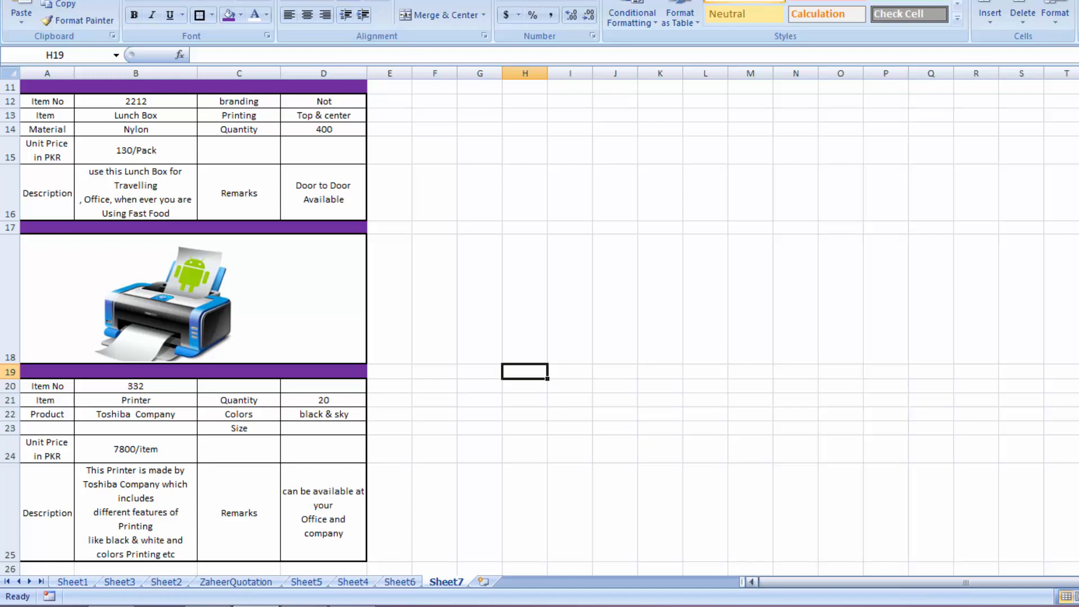
ctrl+scroll(86, 367, up, 3)
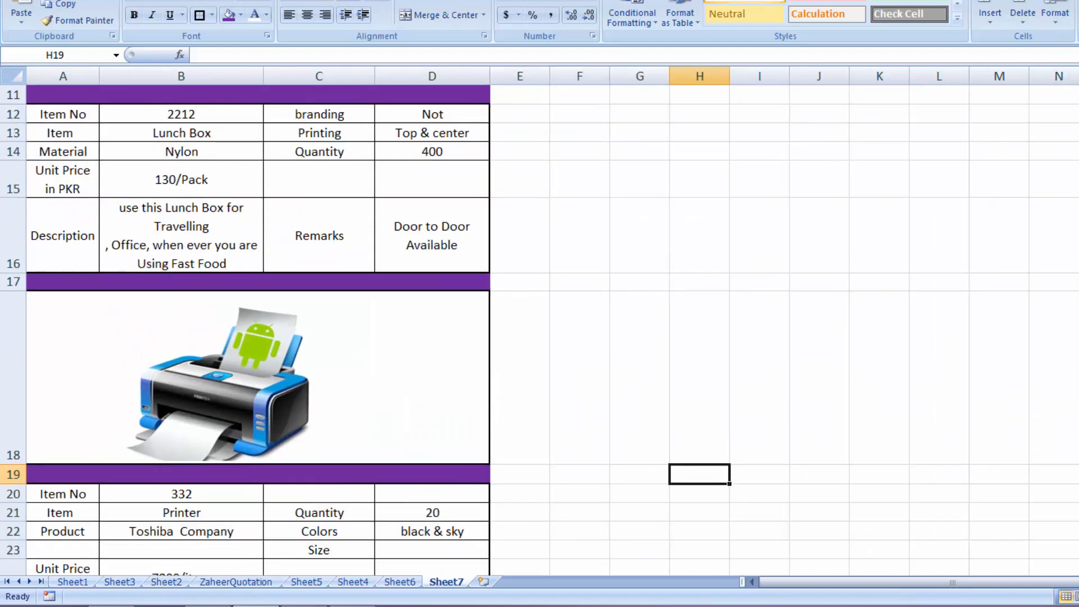
scroll(86, 367, down, 3)
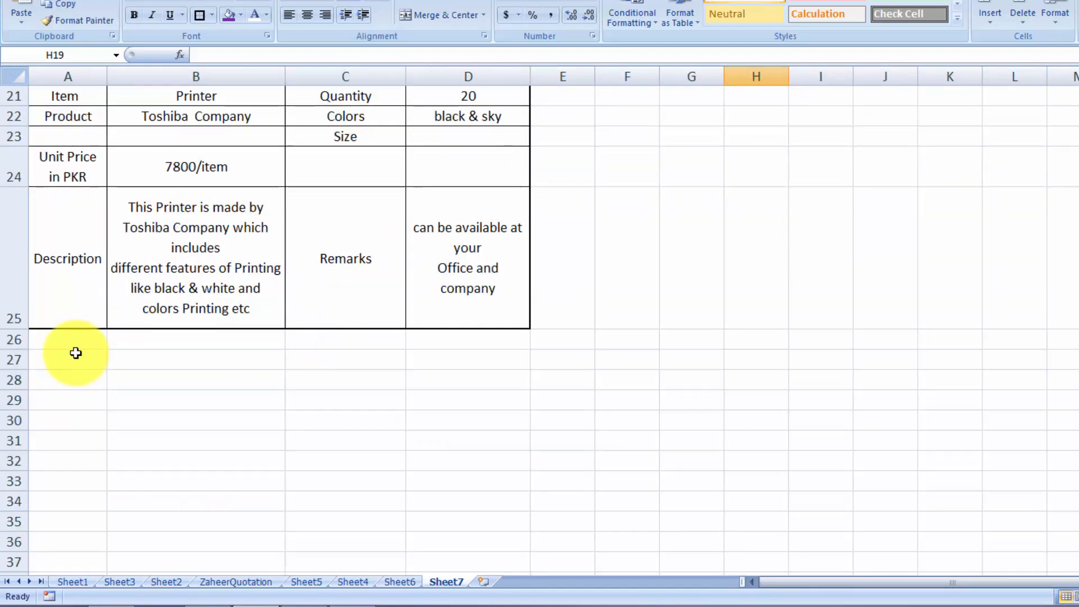
drag(71, 342, 422, 337)
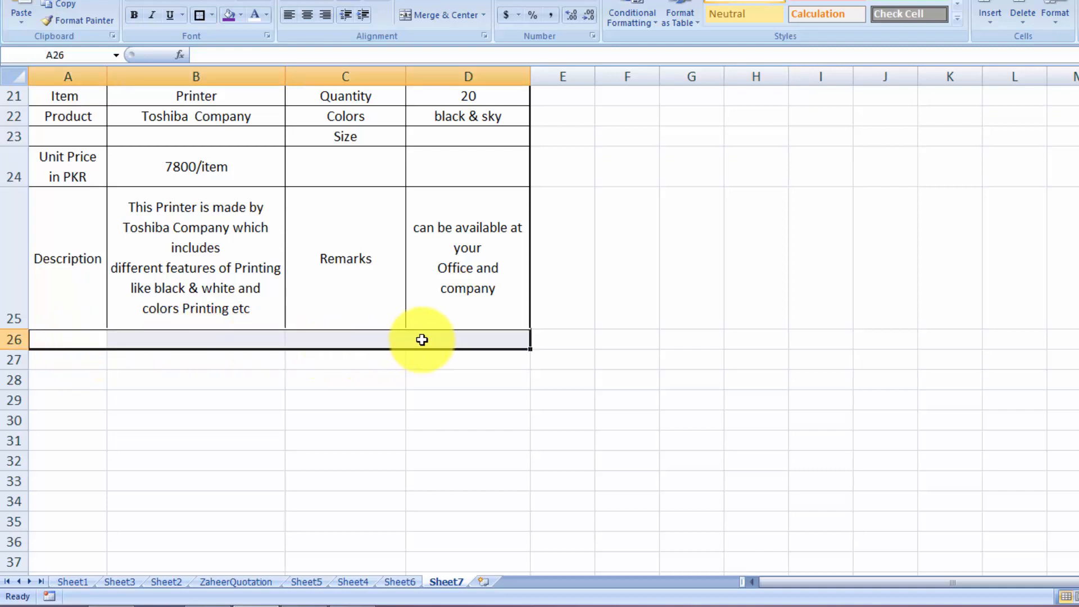
click(229, 17)
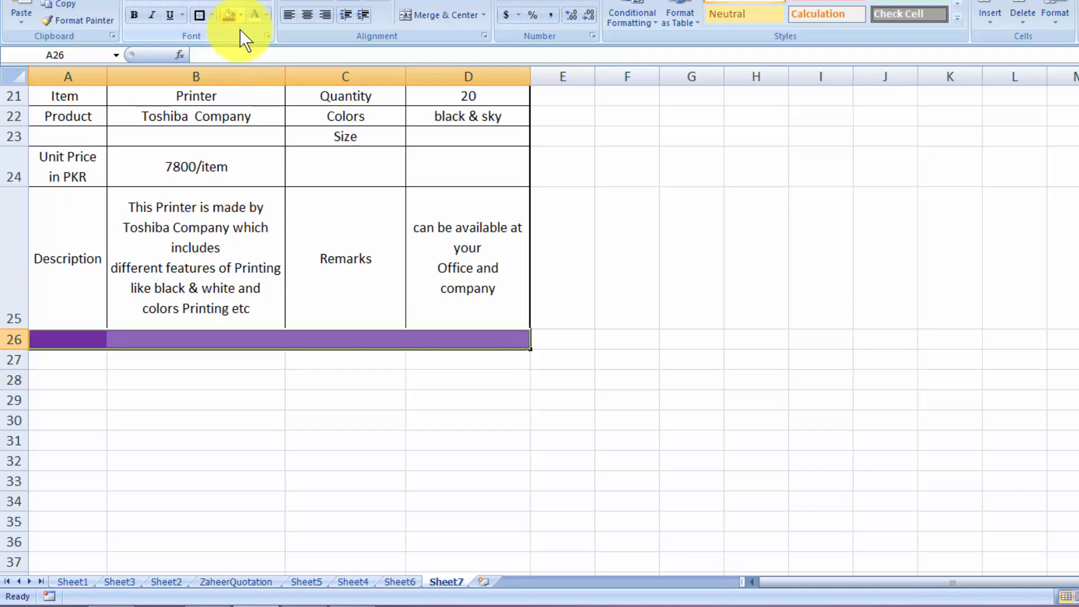
click(777, 327)
click(844, 357)
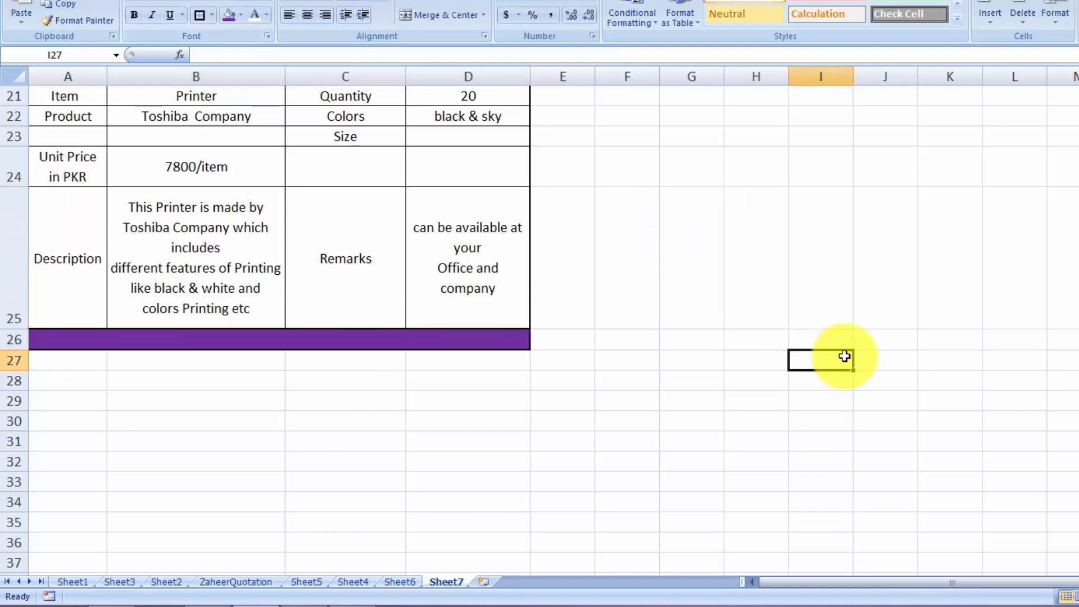
click(85, 357)
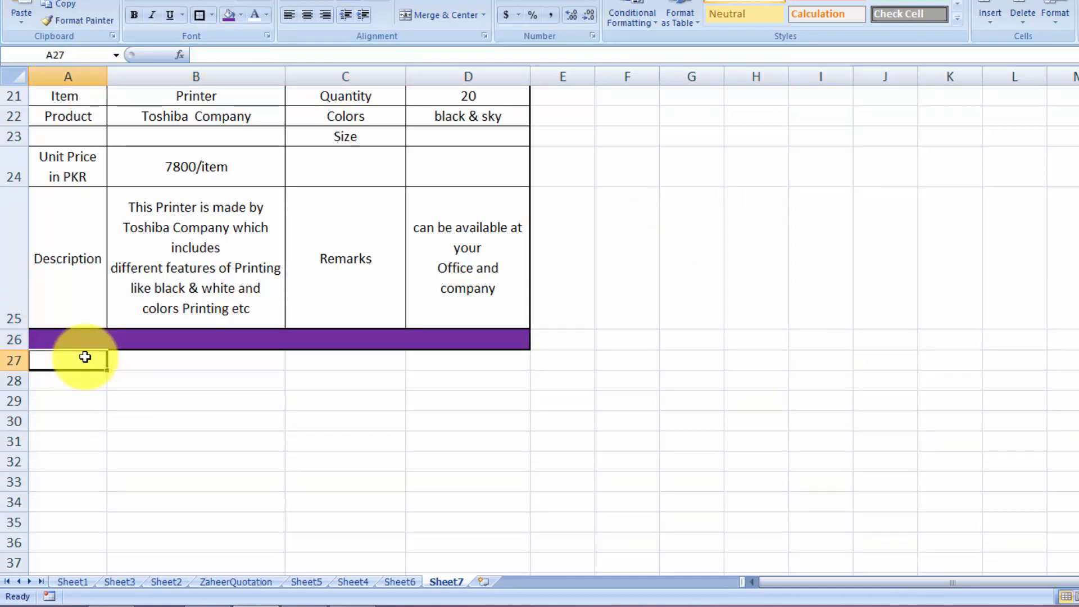
text(Ter)
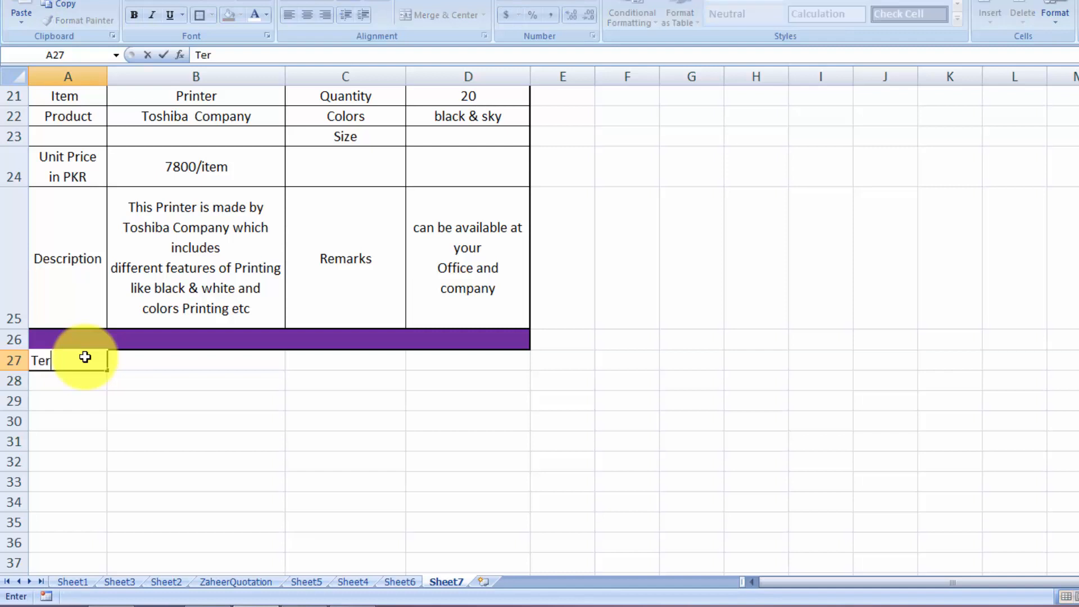
text(ms & Condition)
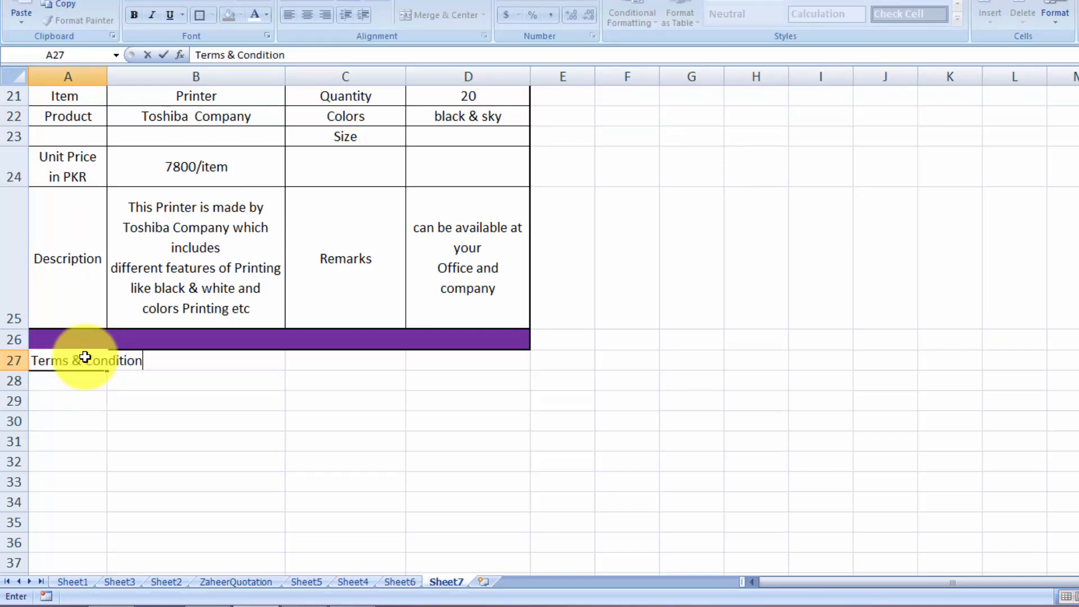
text(s :)
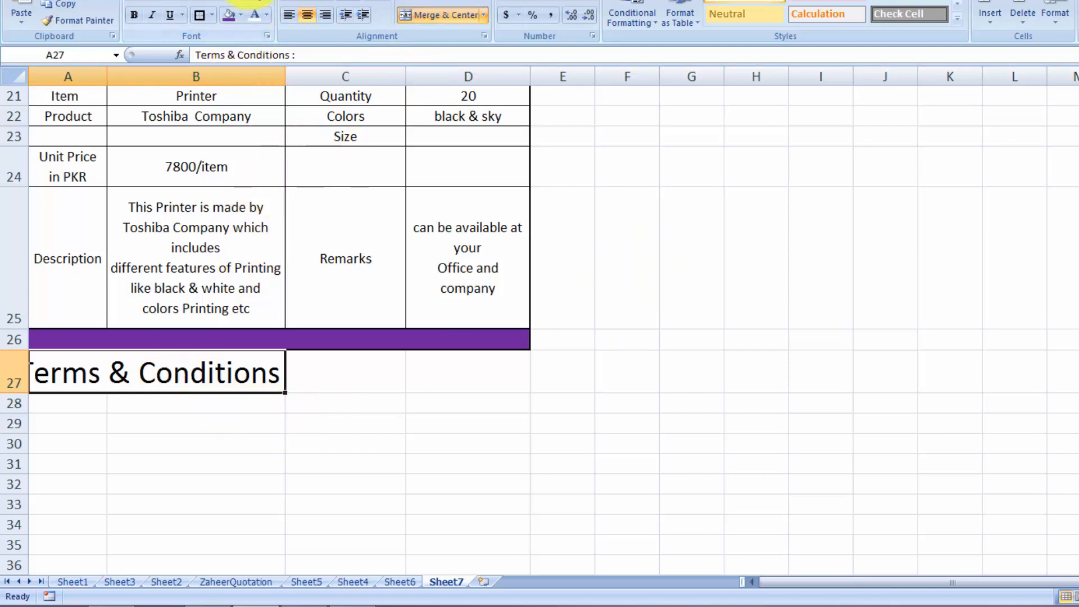
Reduce the A27 heading's font size by two steps and make it bold
click(260, 2)
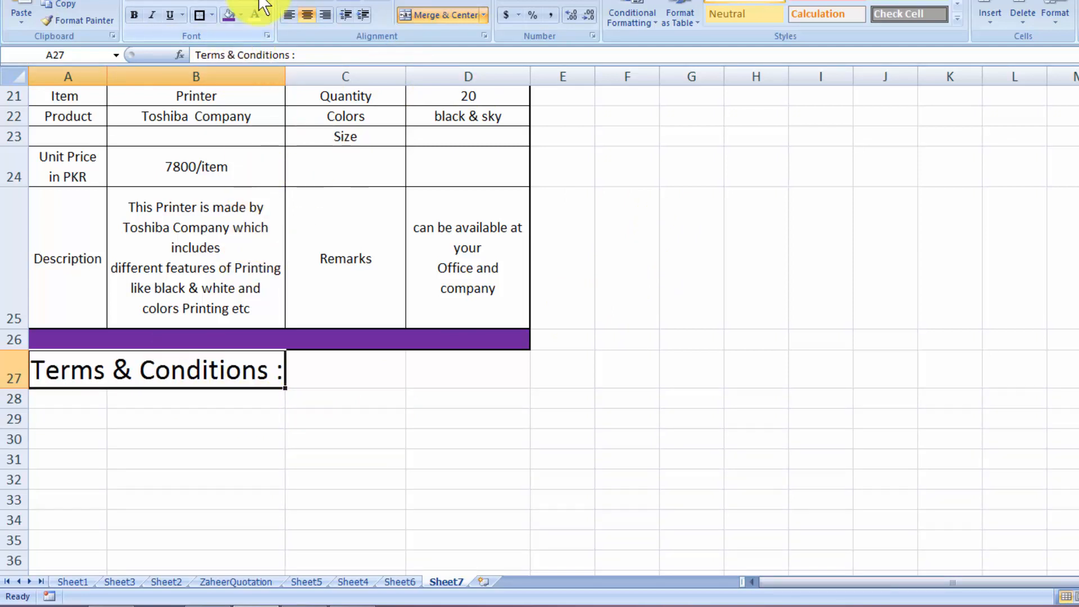
click(260, 2)
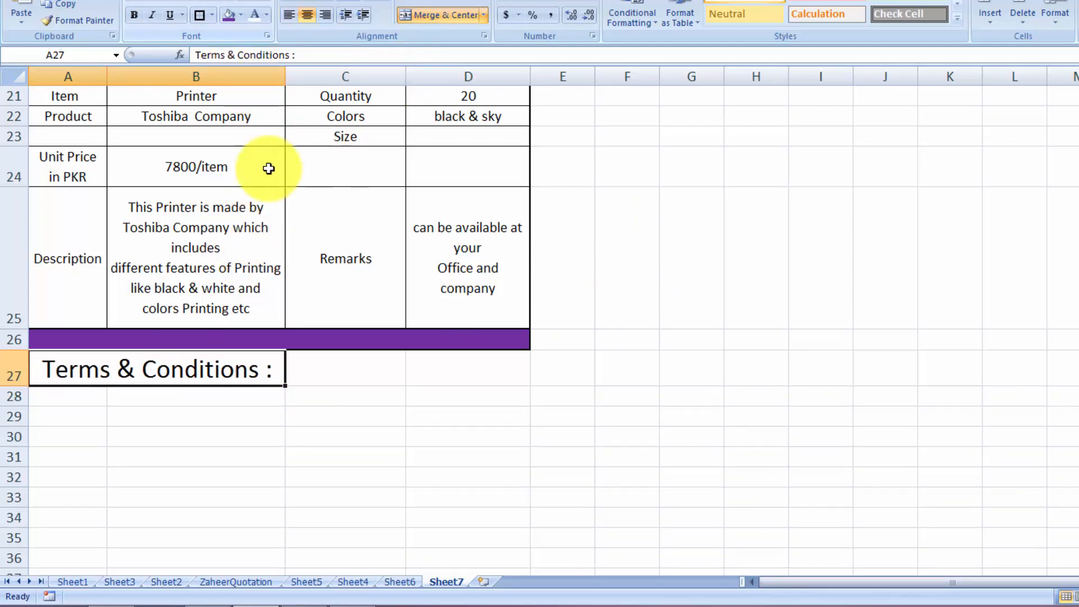
click(133, 15)
click(591, 429)
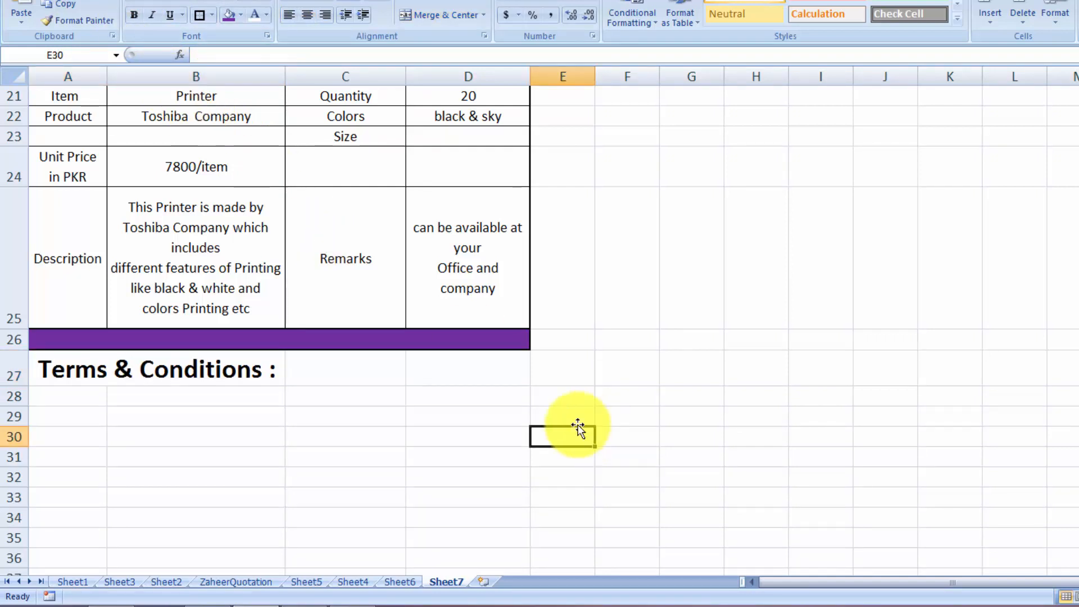
Merge cells A28:D28 into one cell
click(88, 403)
drag(87, 403, 427, 401)
click(430, 12)
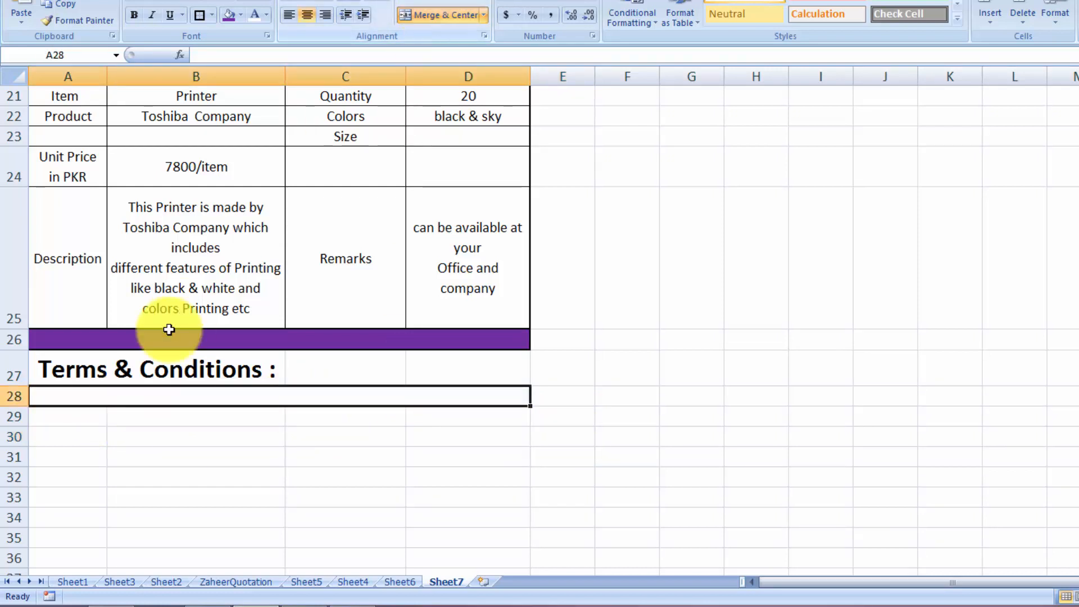
drag(60, 417, 416, 415)
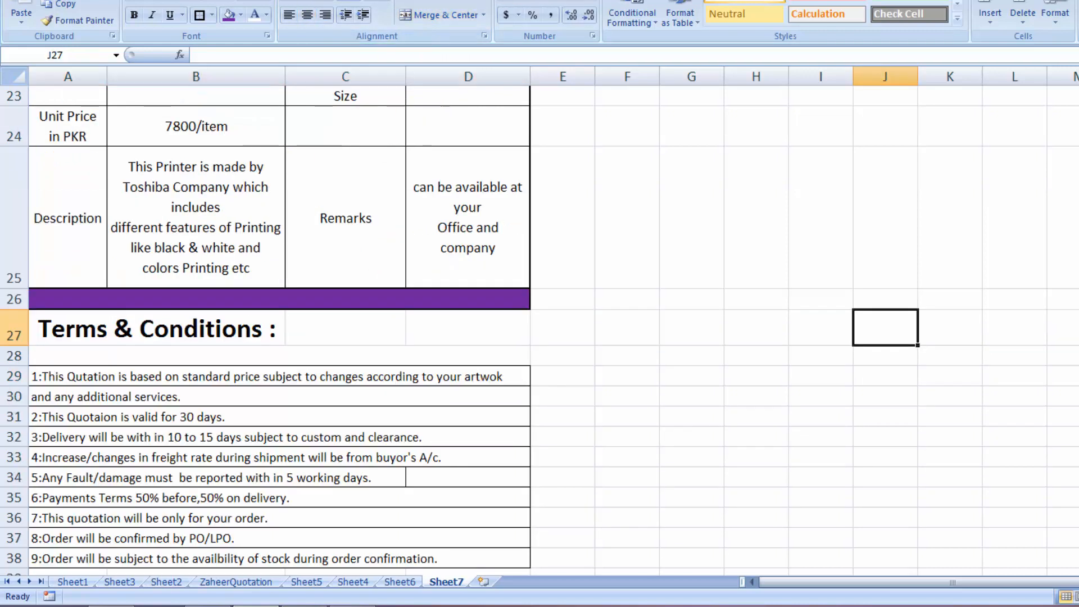
scroll(539, 330, down, 1)
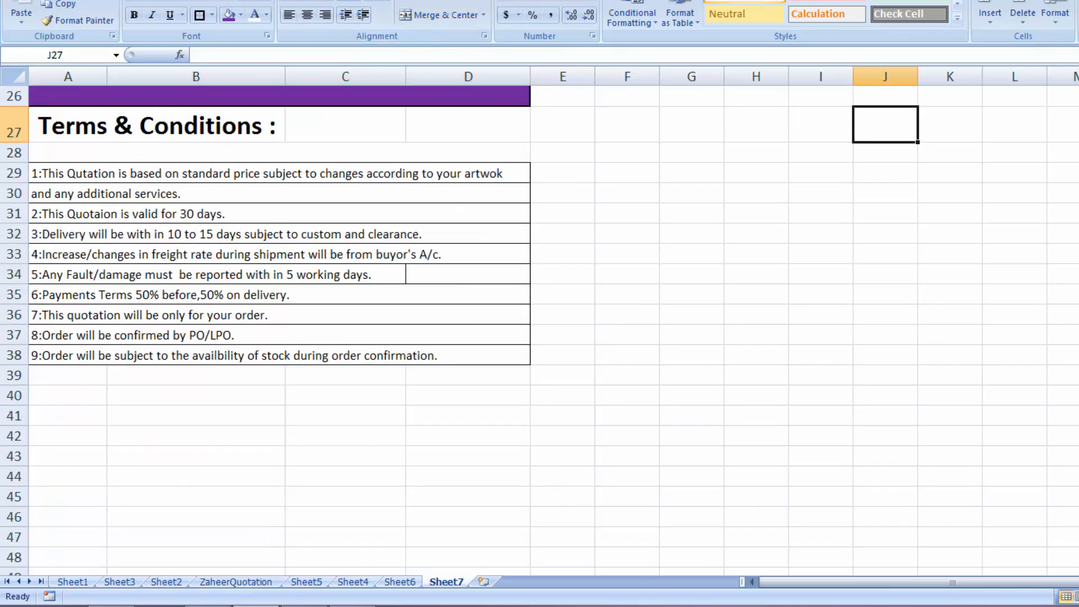
scroll(539, 329, up, 1)
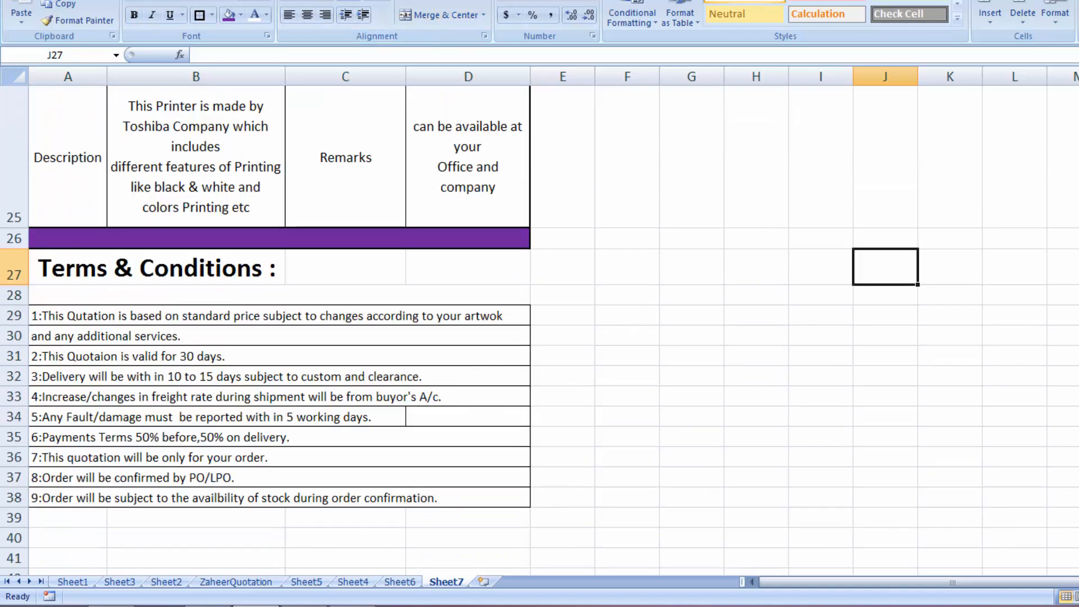
Merge the Terms & Conditions heading across A27:D27 and left-align it
click(219, 265)
drag(219, 265, 416, 269)
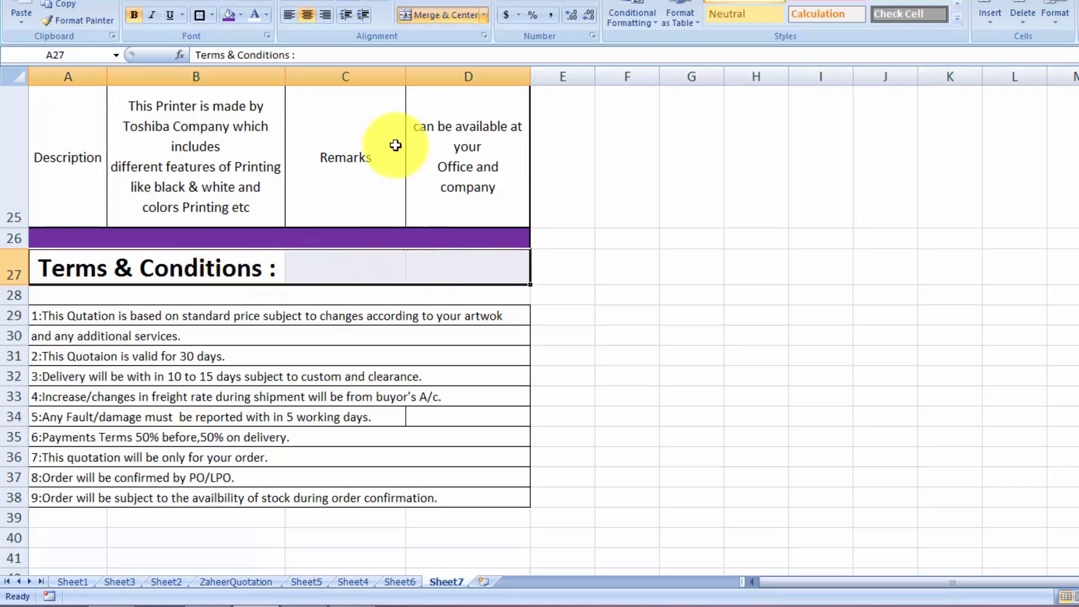
click(431, 12)
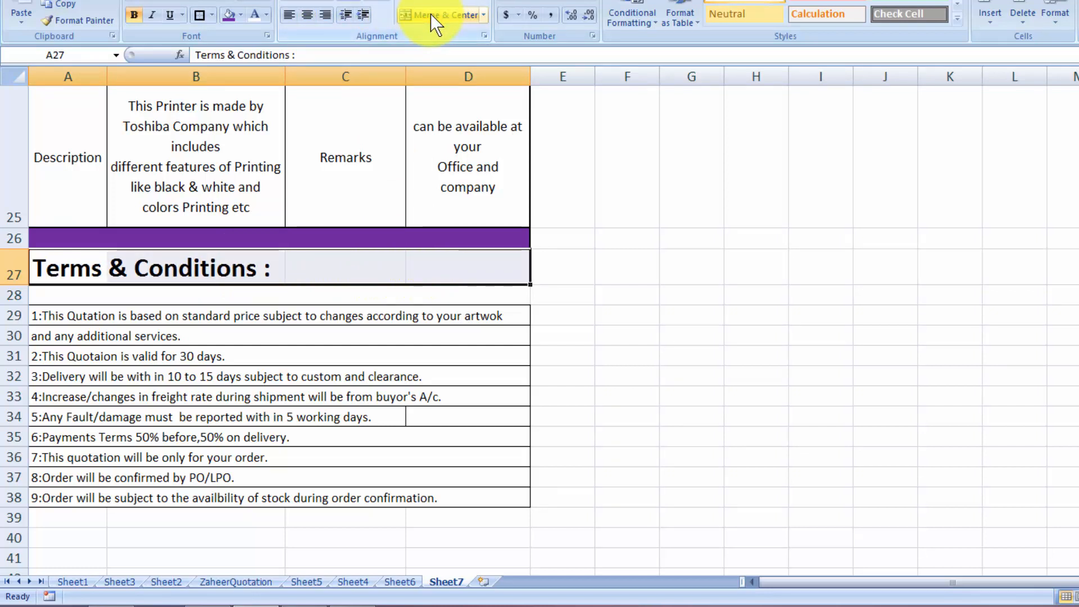
click(432, 15)
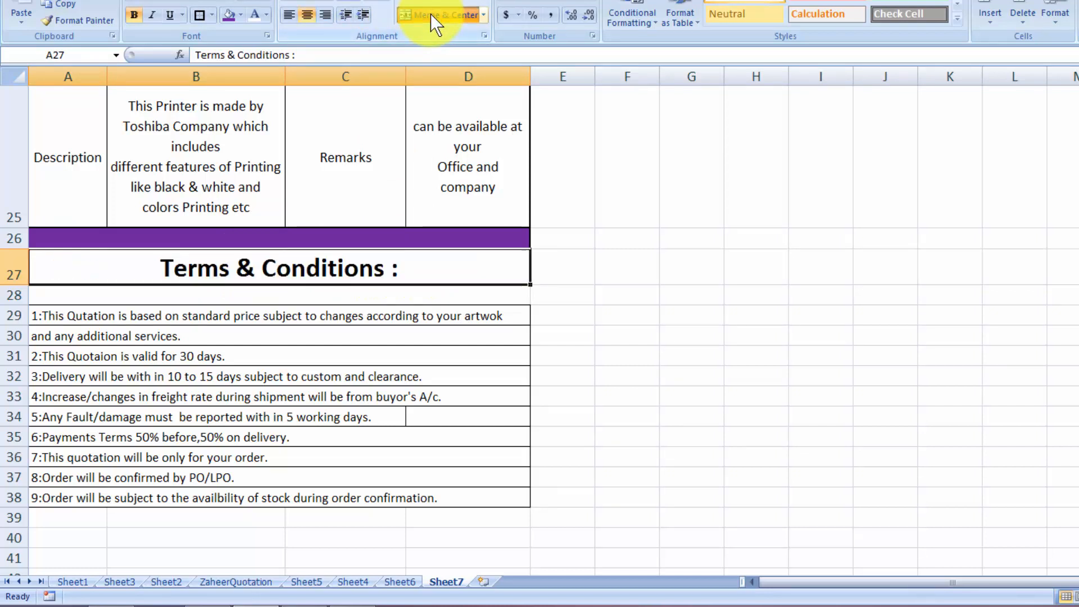
click(290, 14)
click(771, 436)
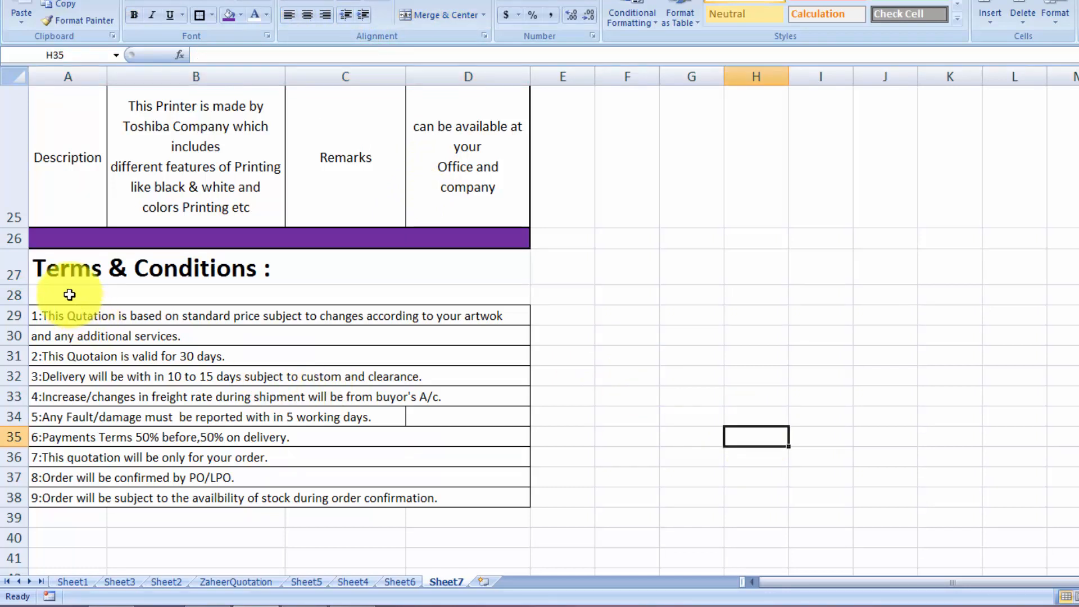
Shrink row 28 to a thin 3.75-high spacer and save the workbook
drag(22, 305, 22, 290)
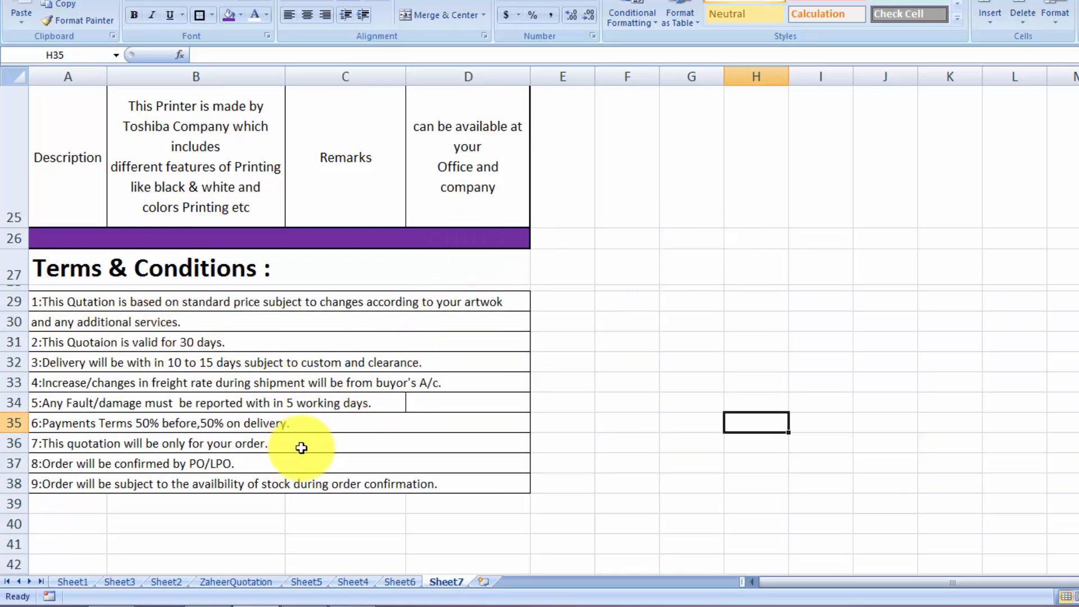
click(757, 467)
key(ctrl+s)
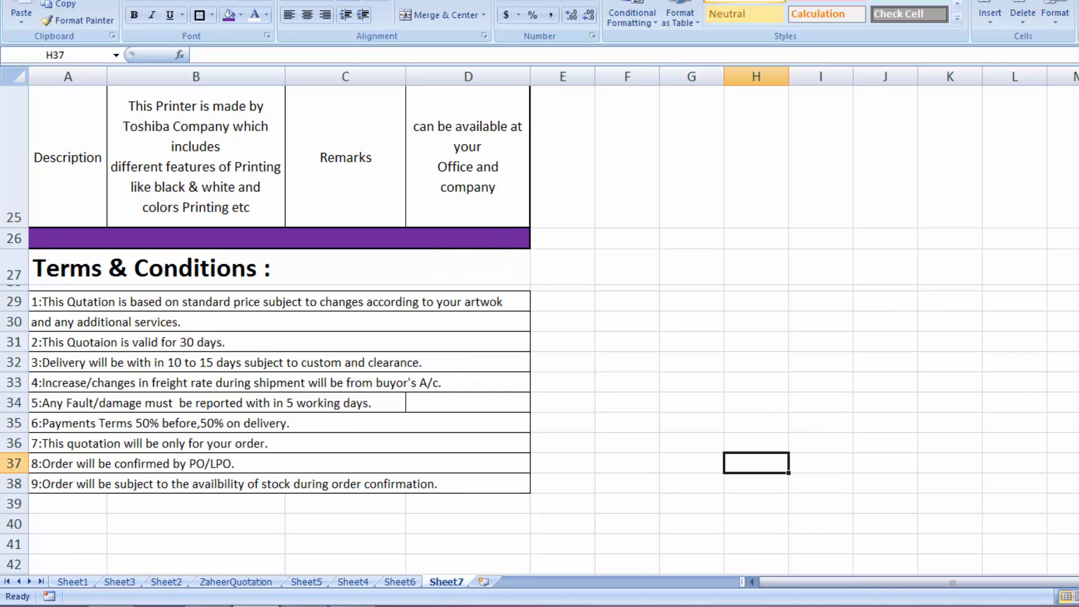
scroll(1076, 185, up, 8)
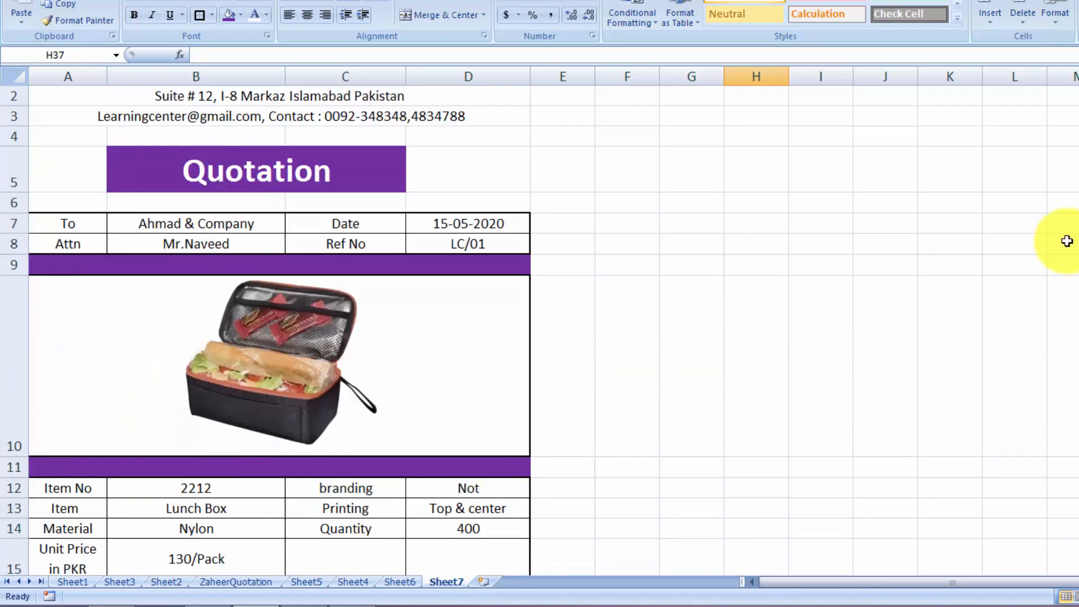
scroll(540, 281, down, 4)
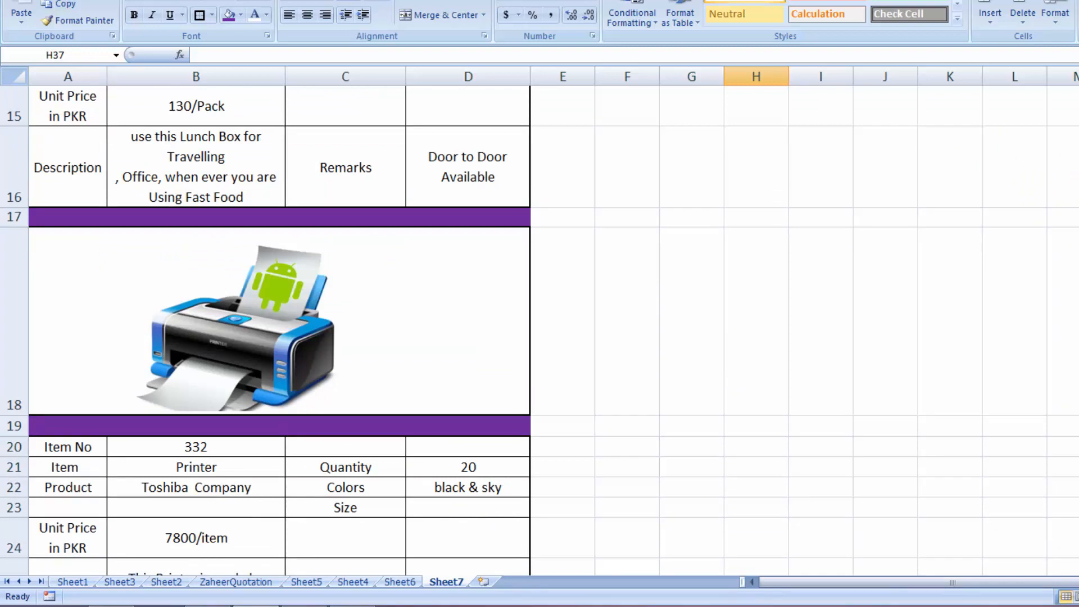
scroll(540, 337, down, 4)
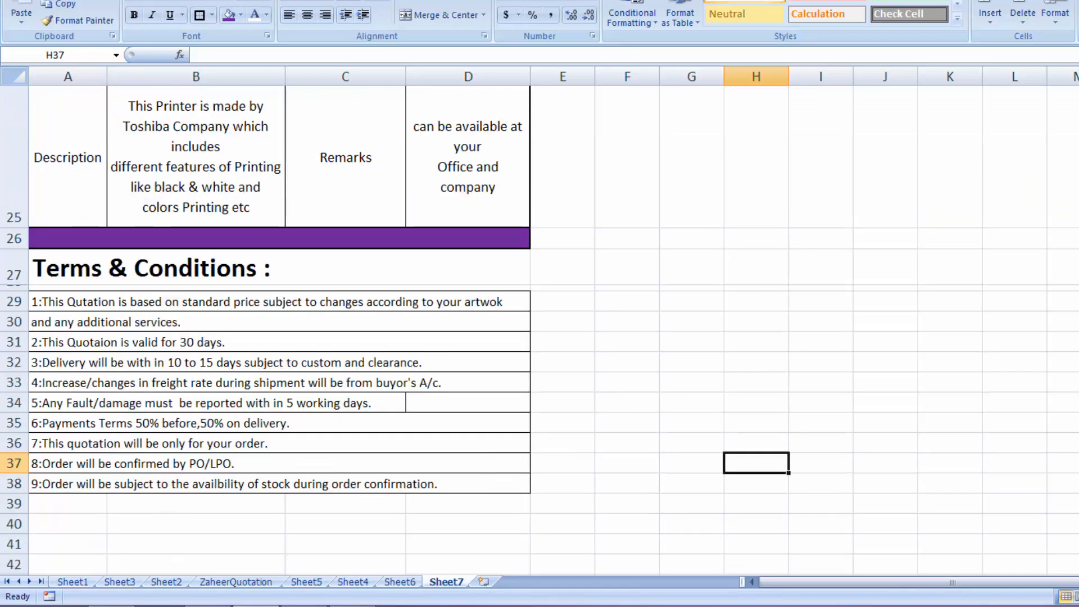
scroll(540, 338, up, 4)
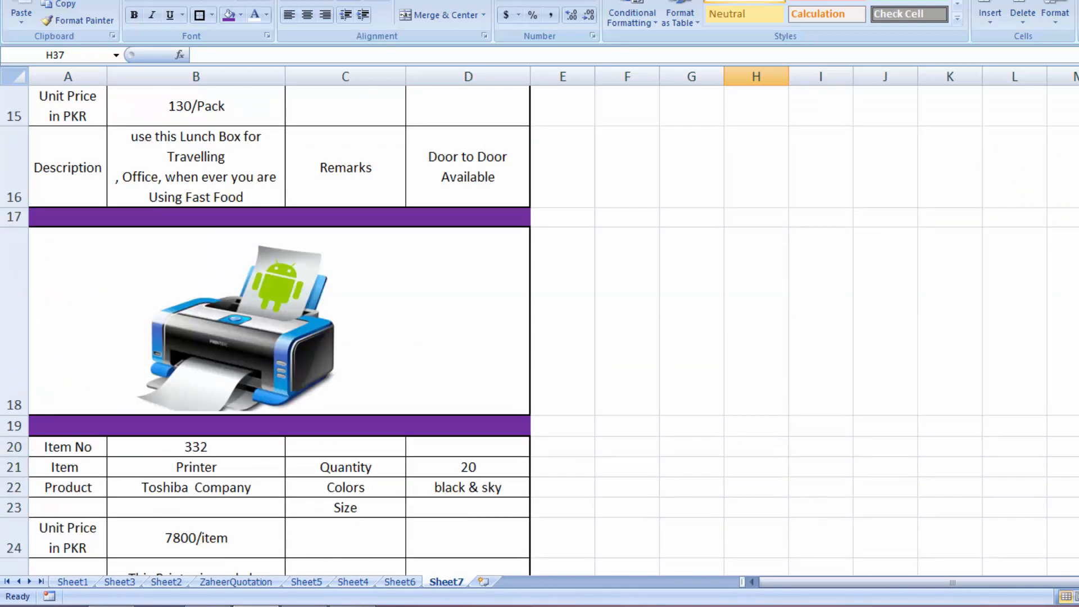
scroll(697, 253, up, 4)
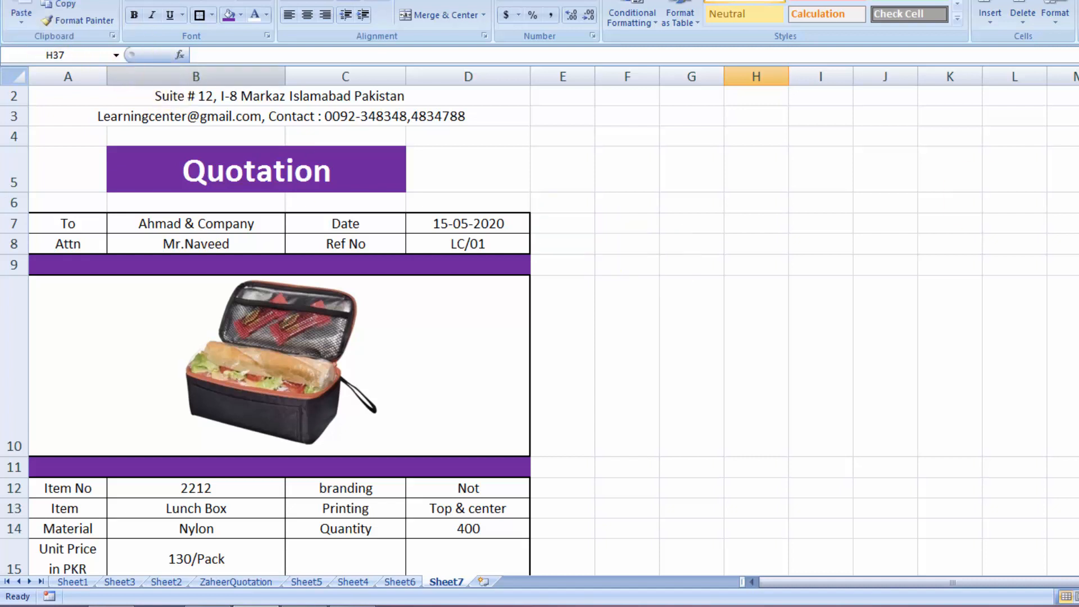
Open Print Preview, show margins, and drag the left margin right to centre the quotation
click(14, 2)
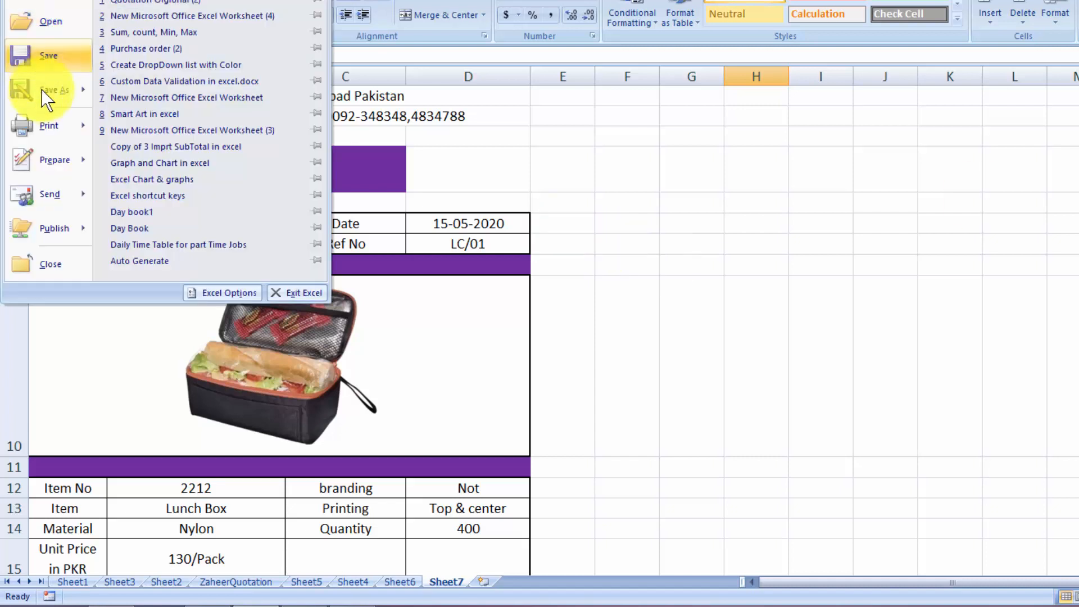
mouse_move(50, 120)
click(143, 90)
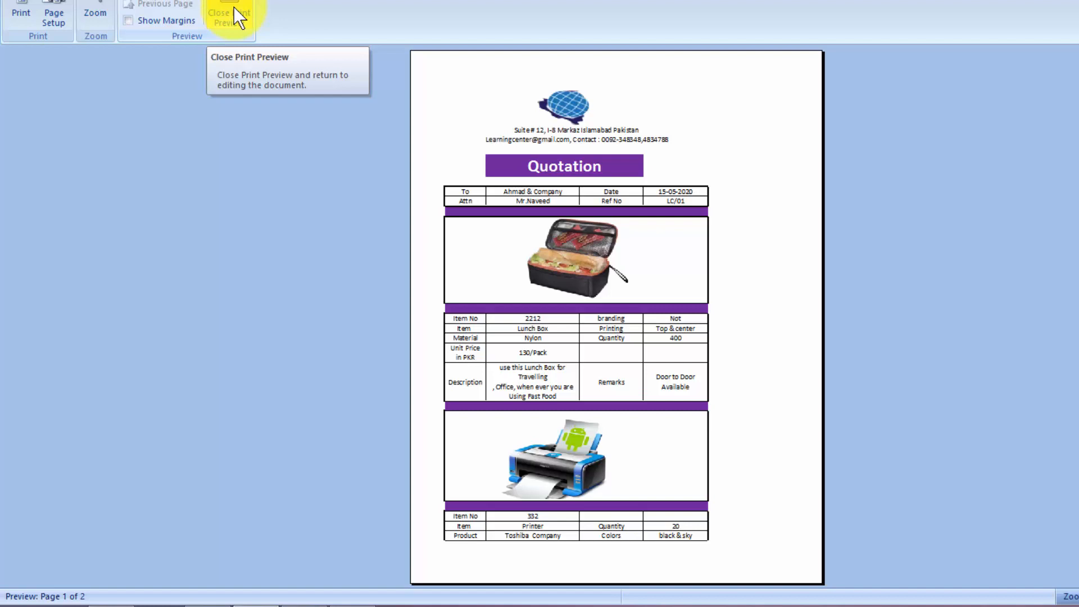
click(128, 20)
drag(445, 219, 485, 222)
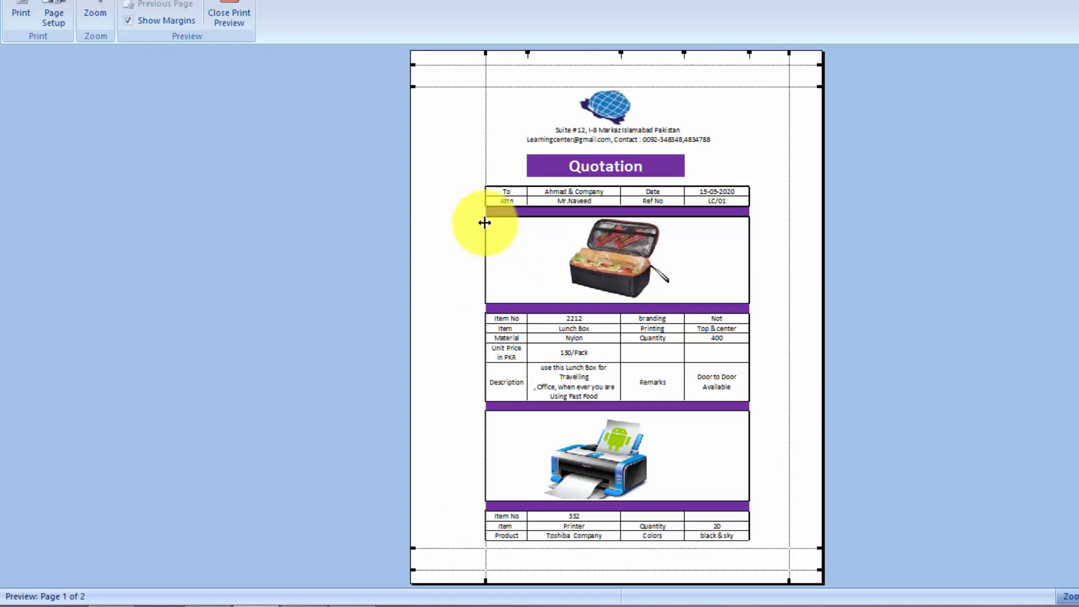
Compare both printed pages of the quotation, then close Print Preview
click(163, 1)
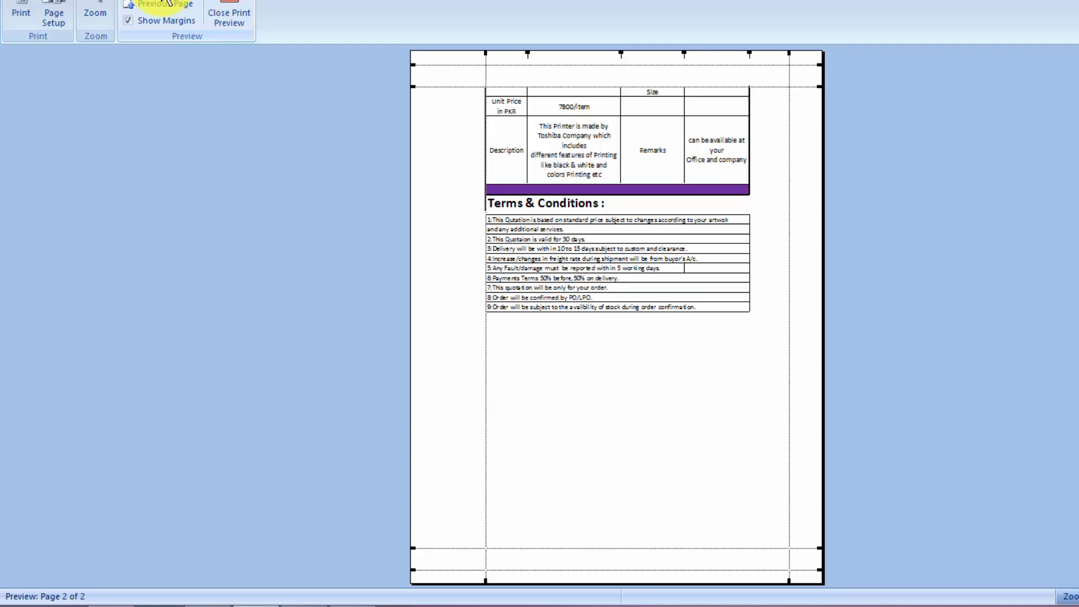
click(165, 5)
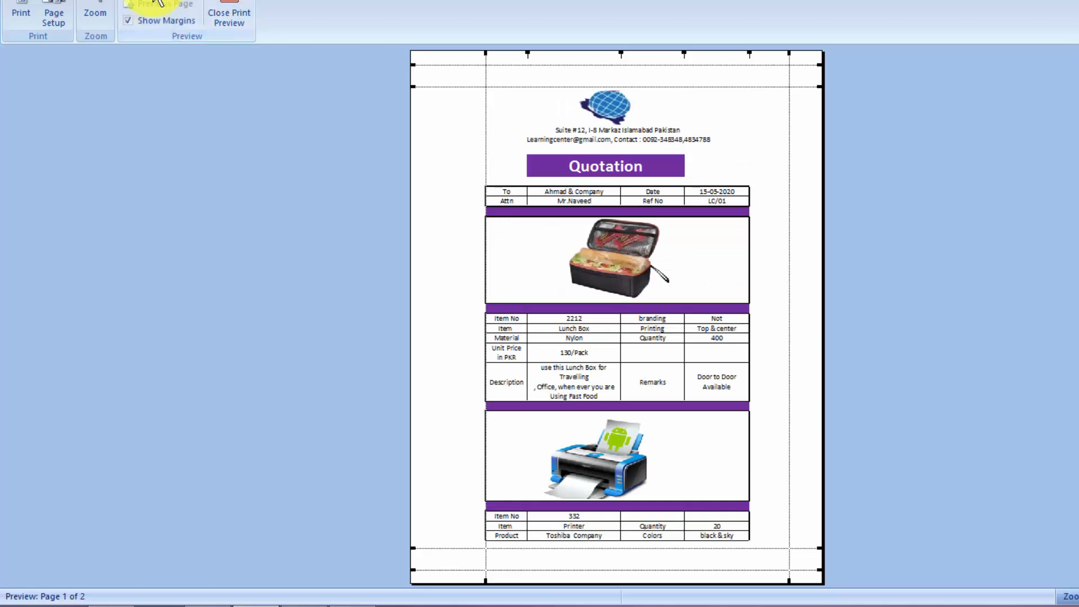
click(159, 2)
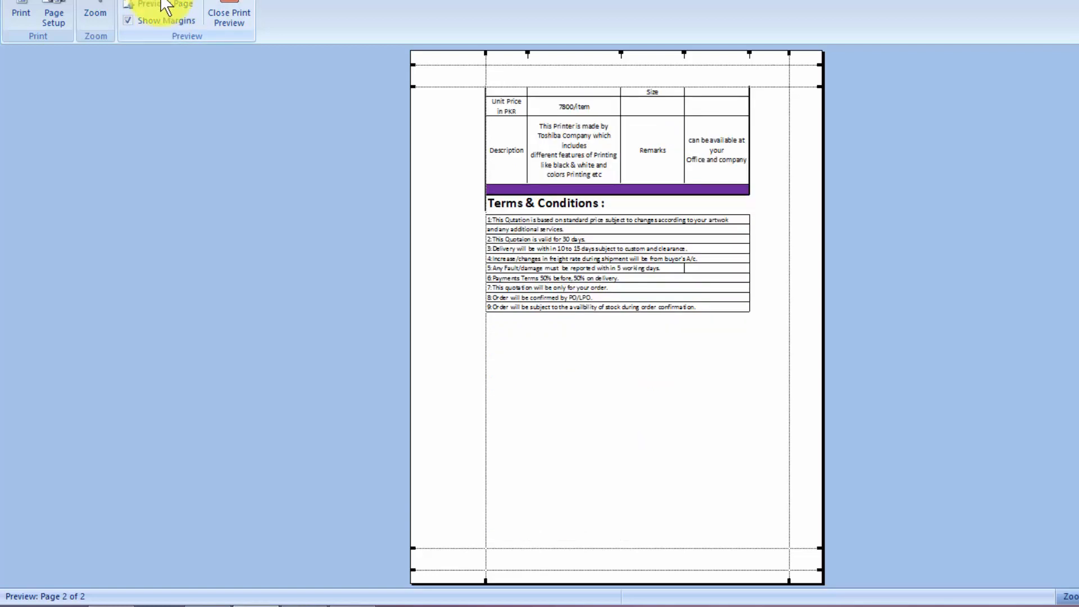
click(163, 4)
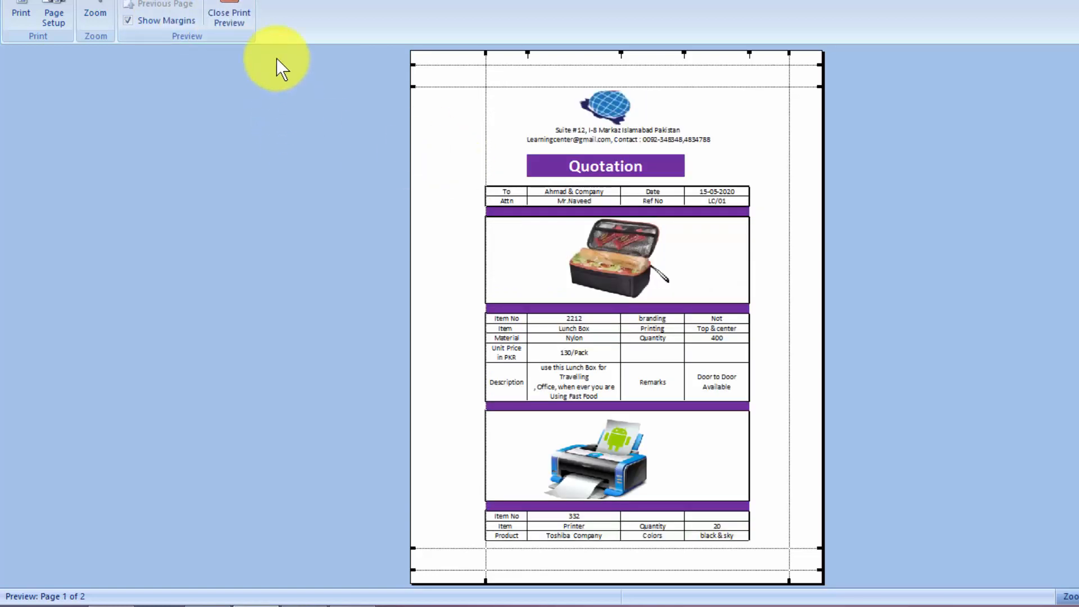
click(243, 22)
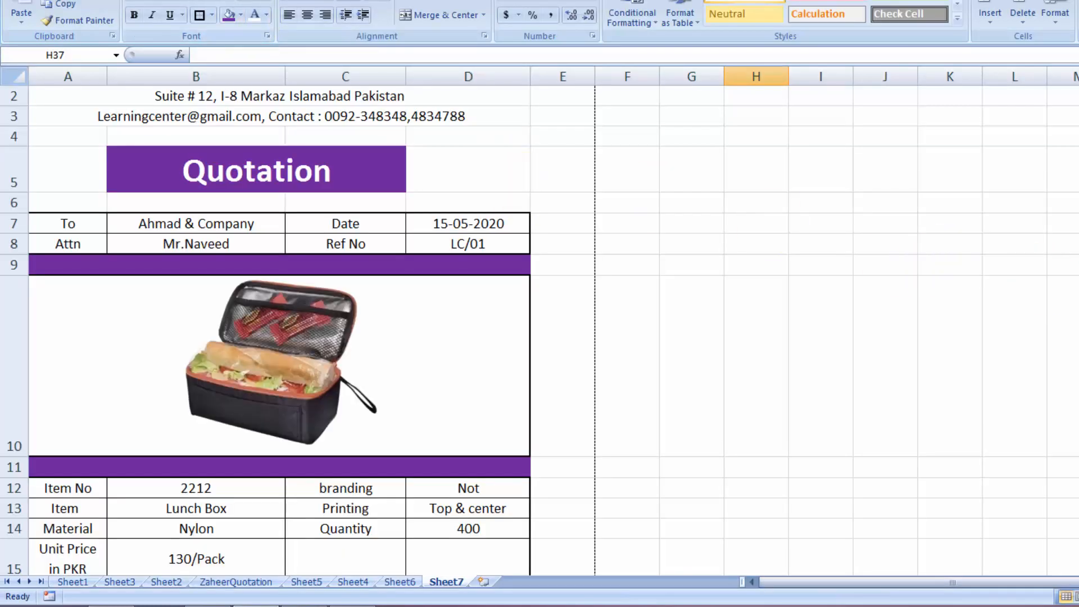
Switch to Page Break Preview and enlarge the sheet for reading
scroll(539, 281, down, 4)
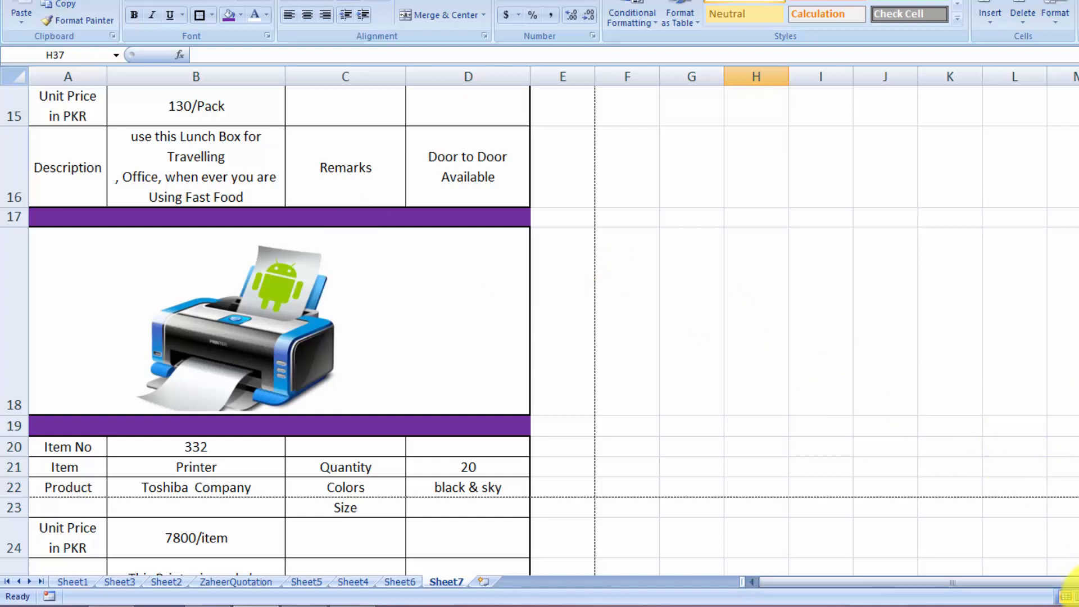
click(1077, 596)
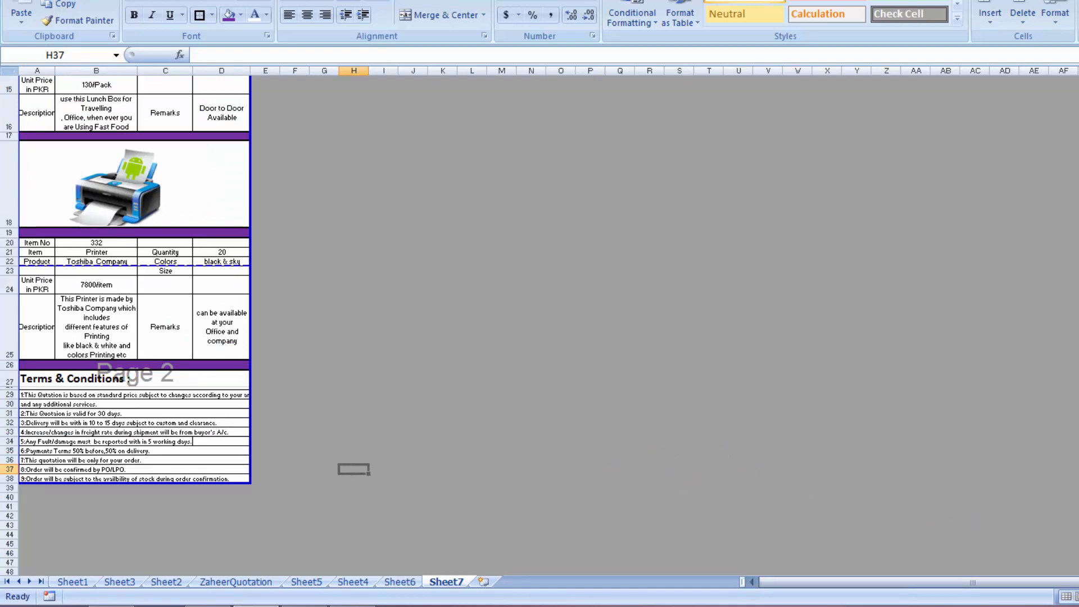
click(1078, 597)
click(1078, 596)
click(1078, 597)
click(1078, 597)
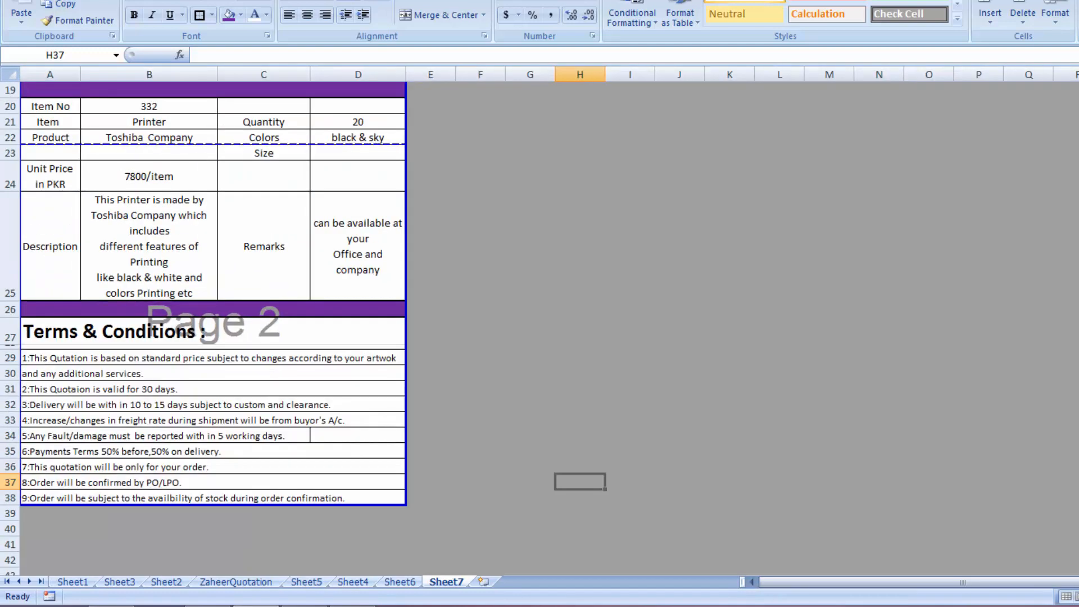
click(1078, 597)
scroll(225, 326, up, 1)
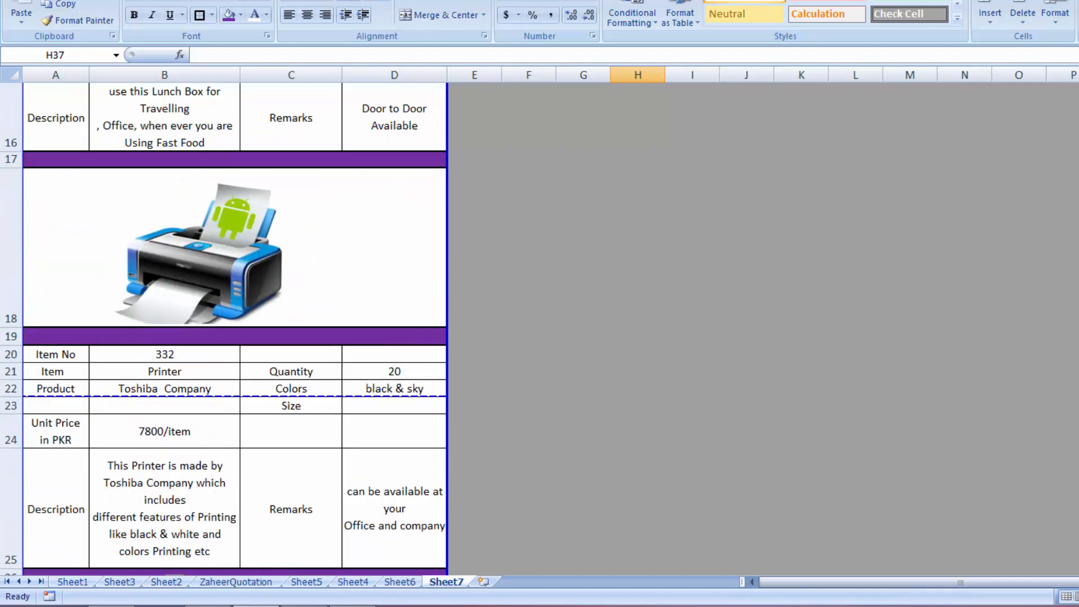
scroll(225, 327, up, 1)
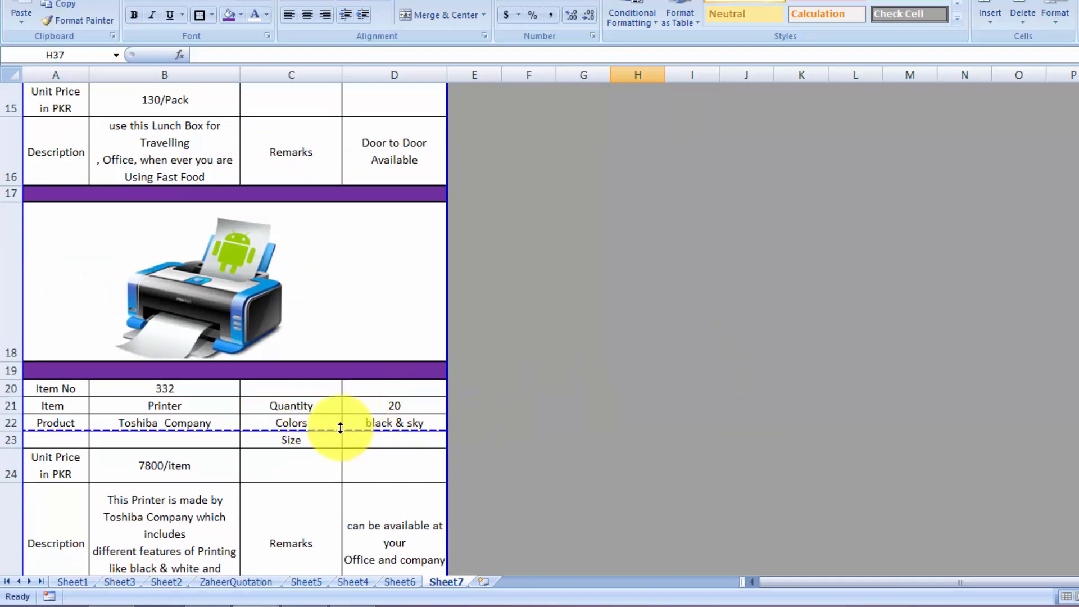
Move the page break up so page 2 starts at row 19, then return to Normal view
drag(340, 428, 337, 381)
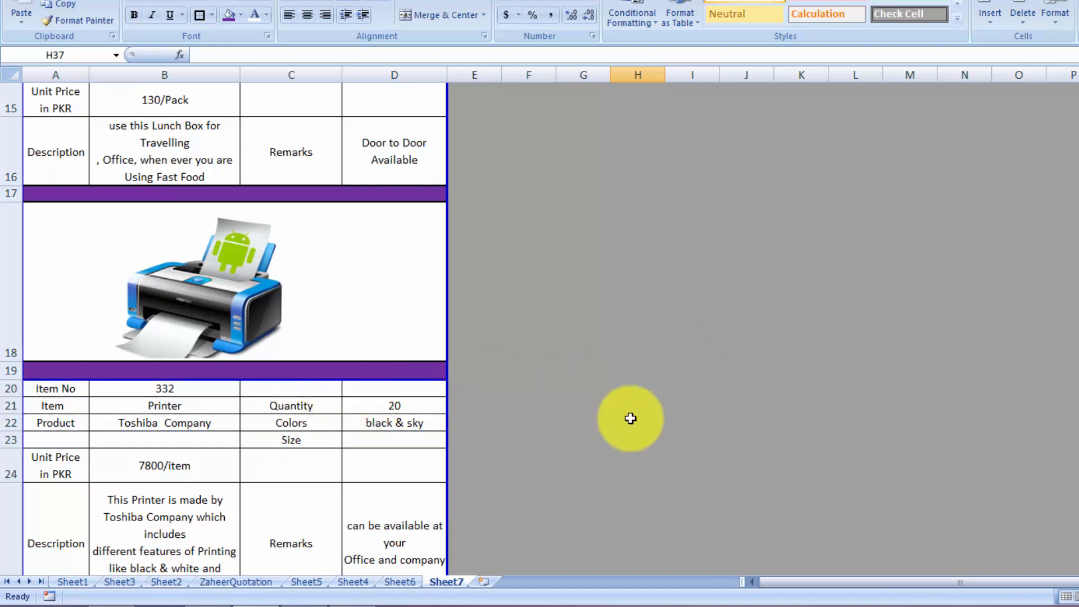
scroll(235, 330, down, 2)
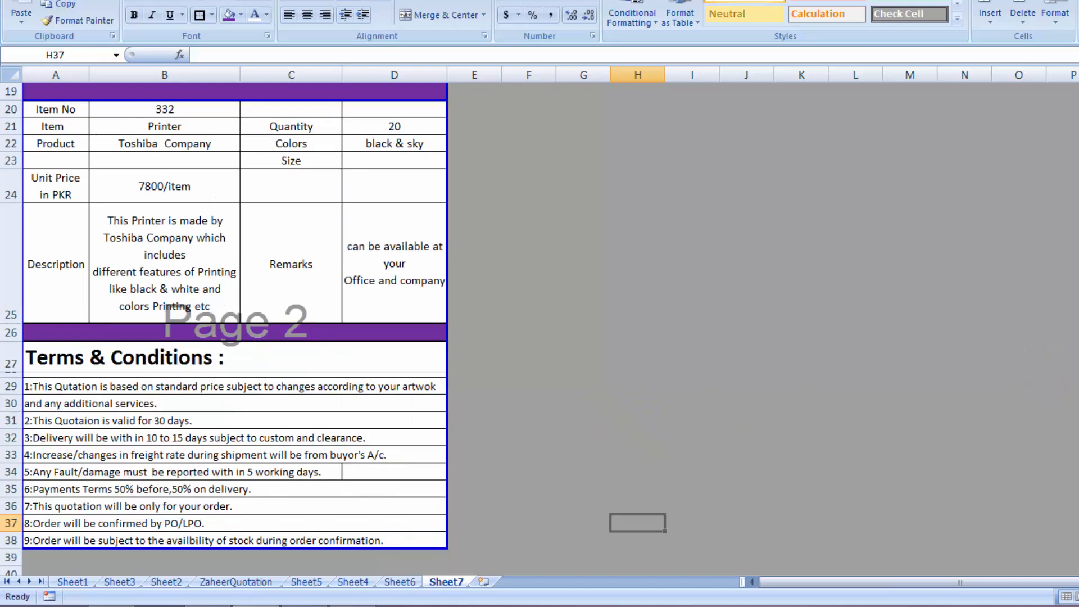
scroll(224, 330, up, 3)
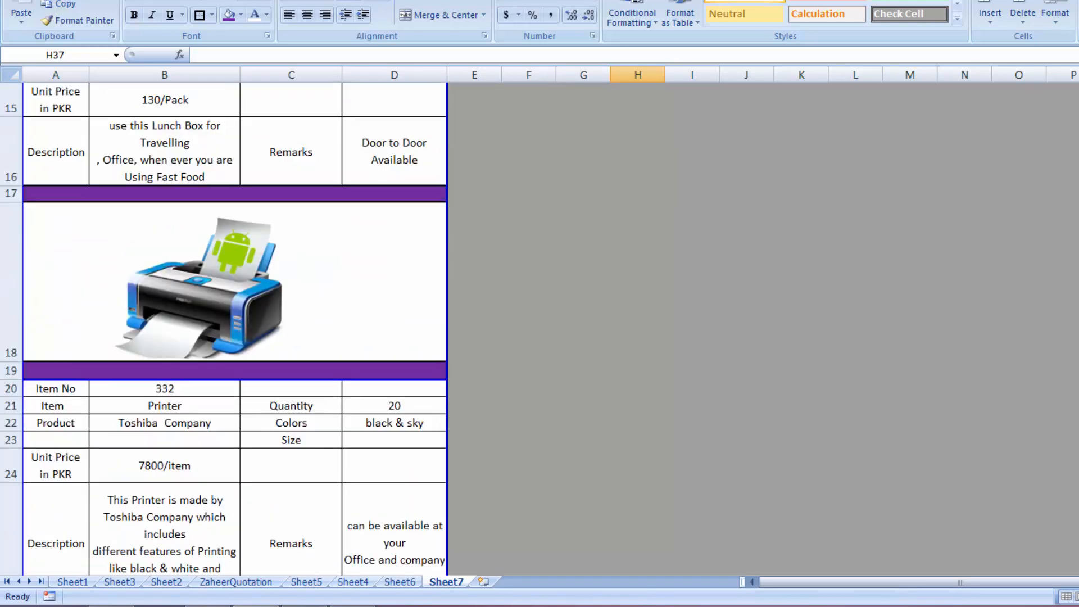
scroll(223, 329, up, 5)
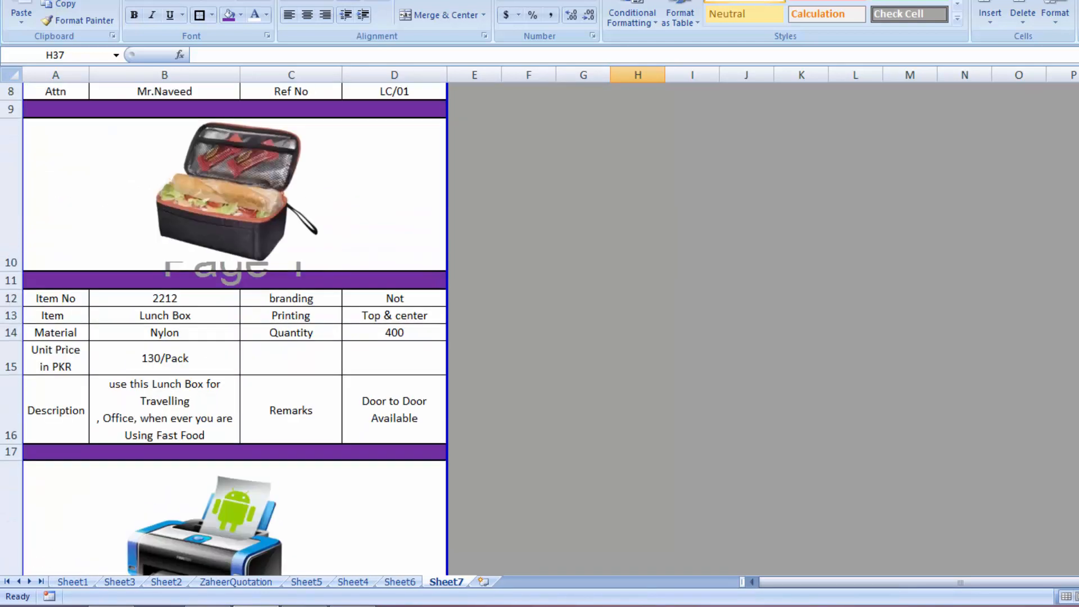
scroll(235, 330, up, 2)
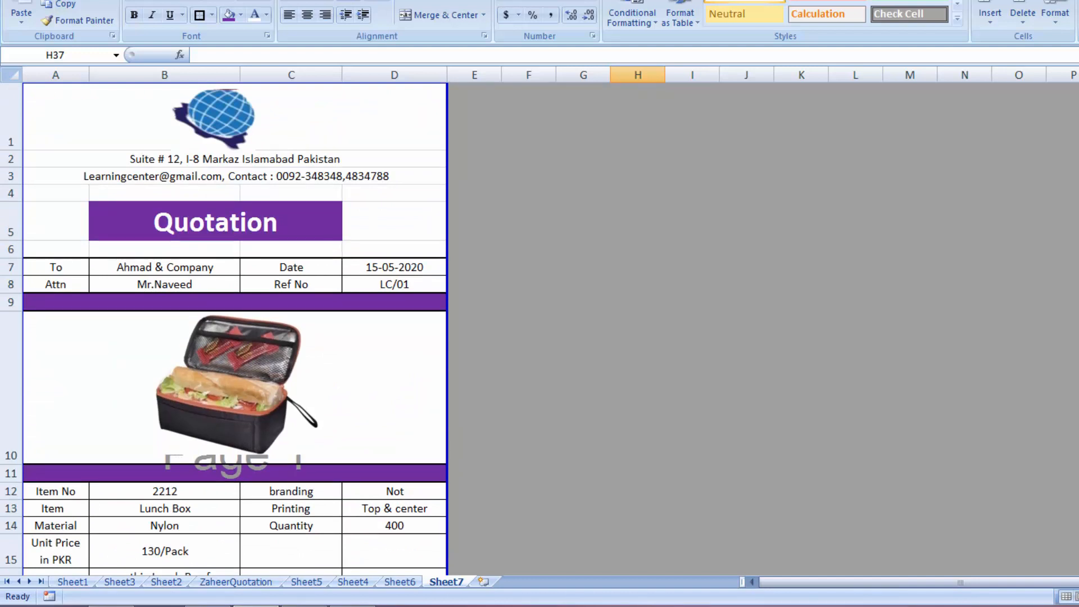
click(1068, 598)
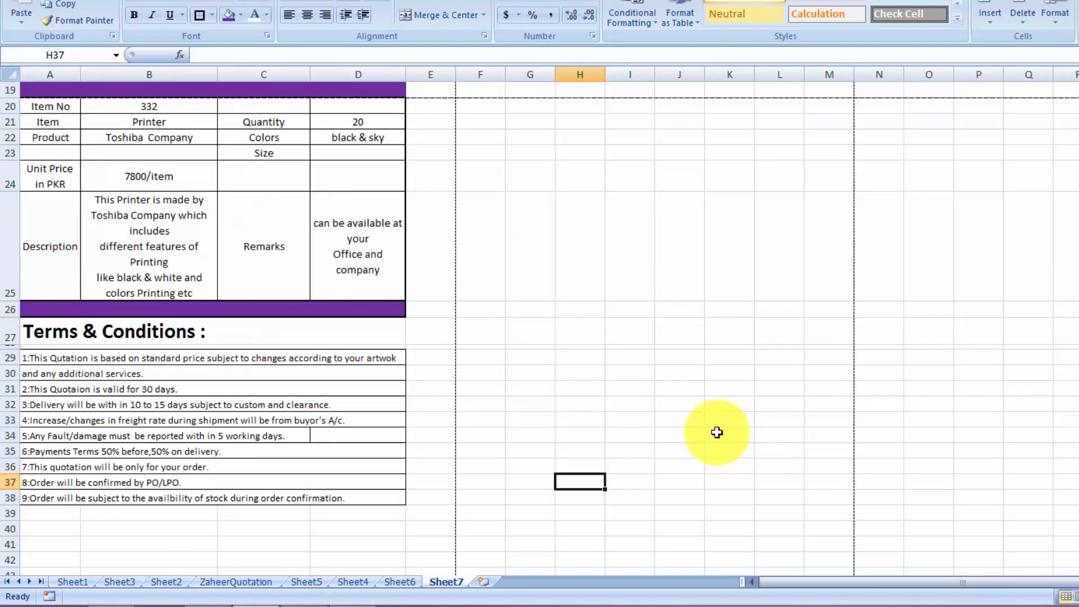
scroll(540, 326, up, 4)
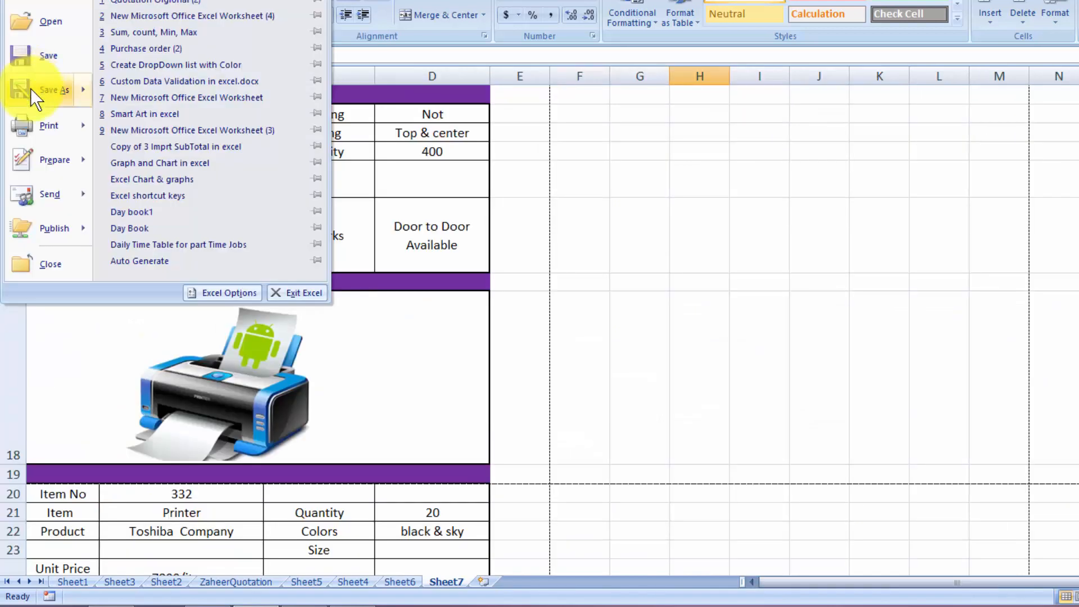
mouse_move(39, 129)
click(164, 92)
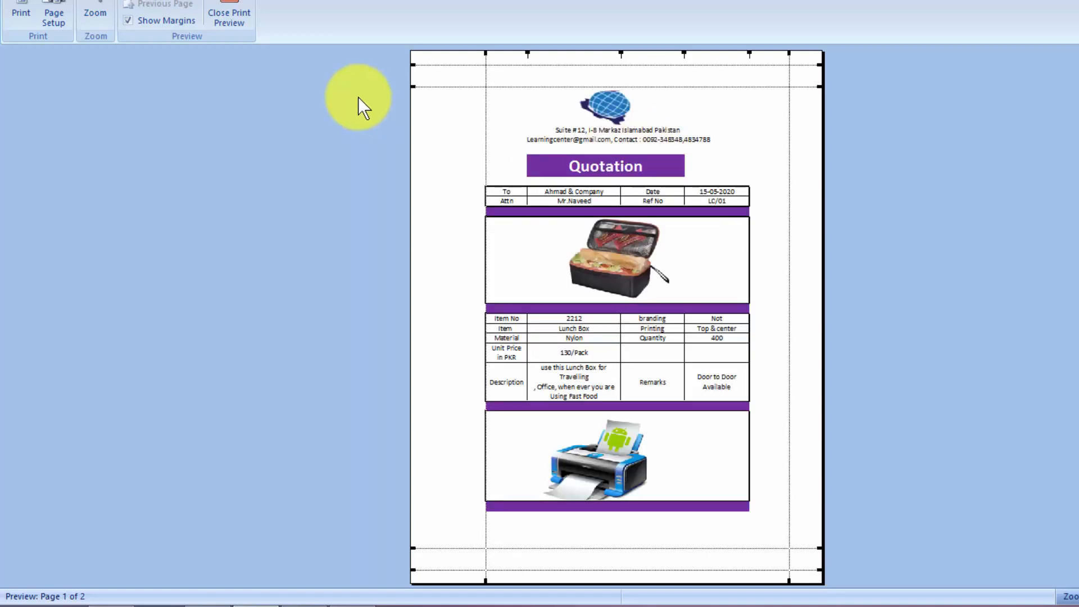
click(235, 7)
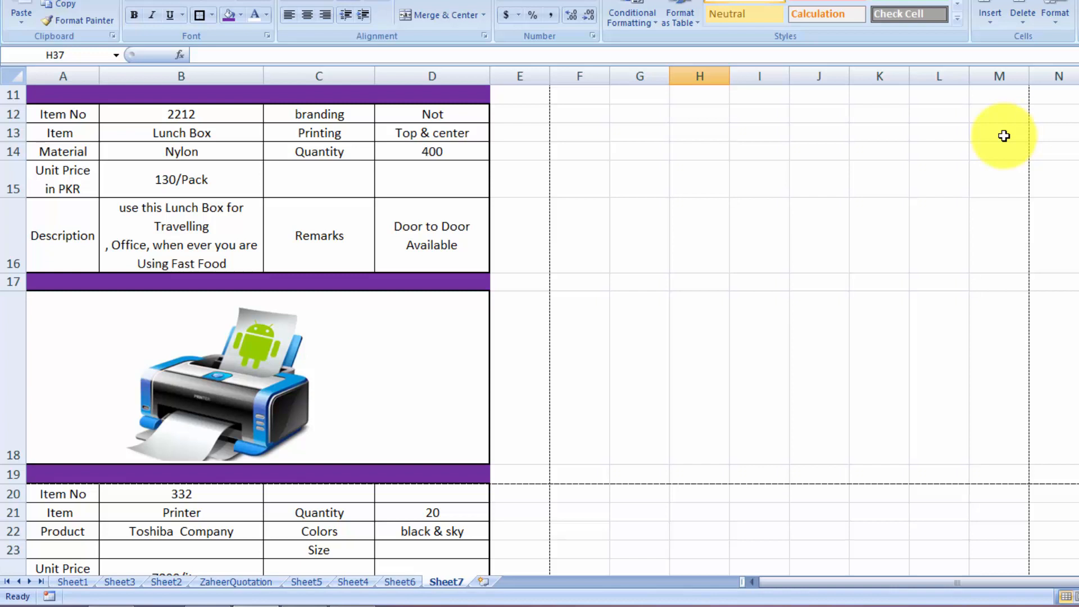
scroll(540, 304, up, 4)
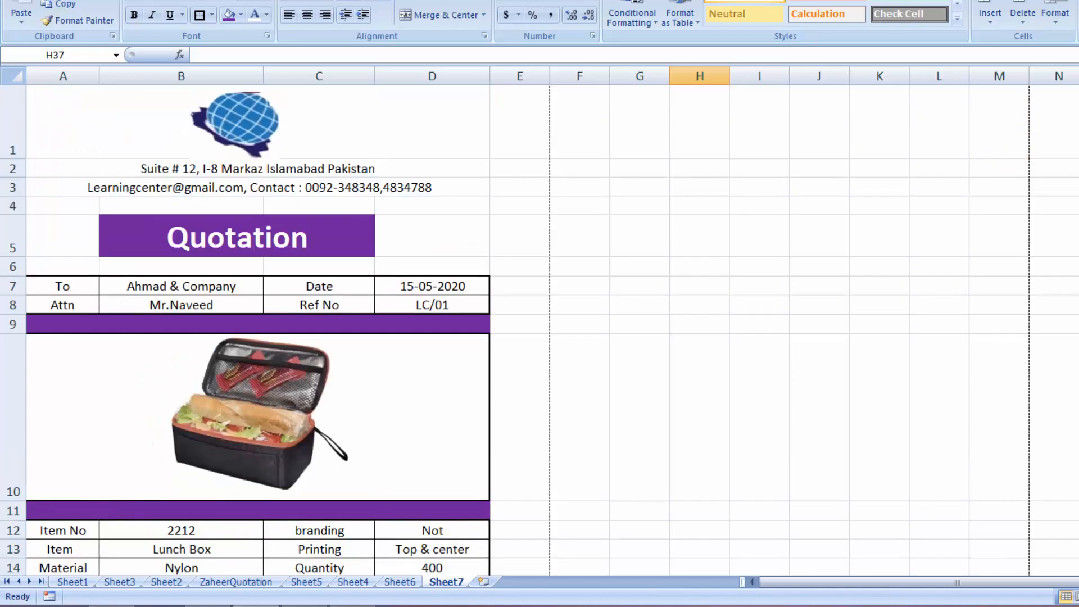